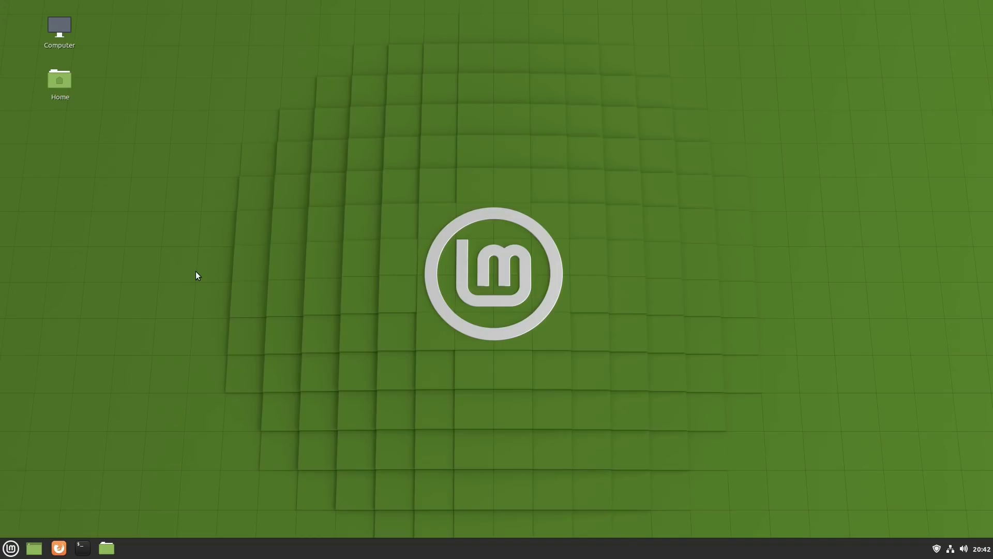
- Open the Home folder in the file manager, move it left, then show the desktop
{"action": "left_click", "coordinate": [106, 548]}
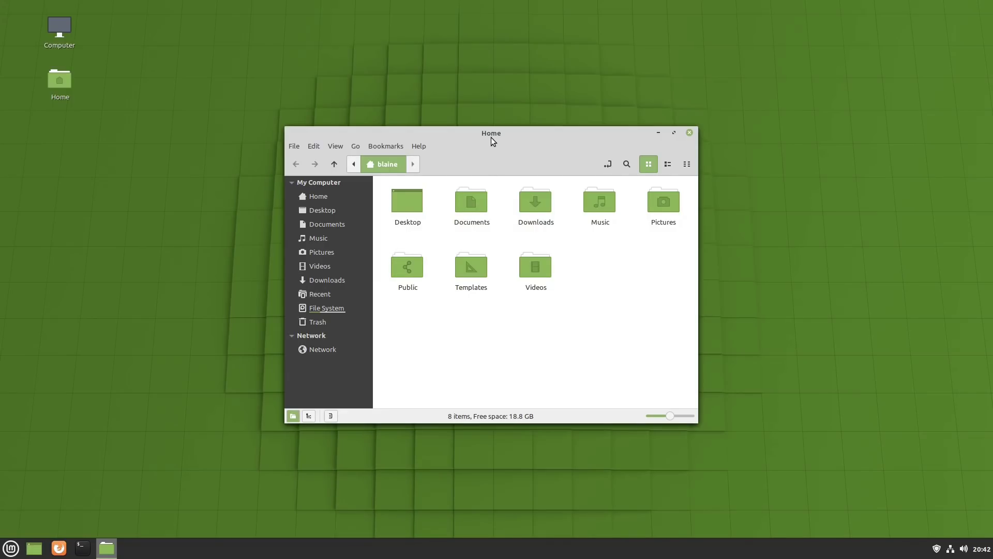
{"action": "left_click_drag", "start_coordinate": [491, 138], "coordinate": [329, 143]}
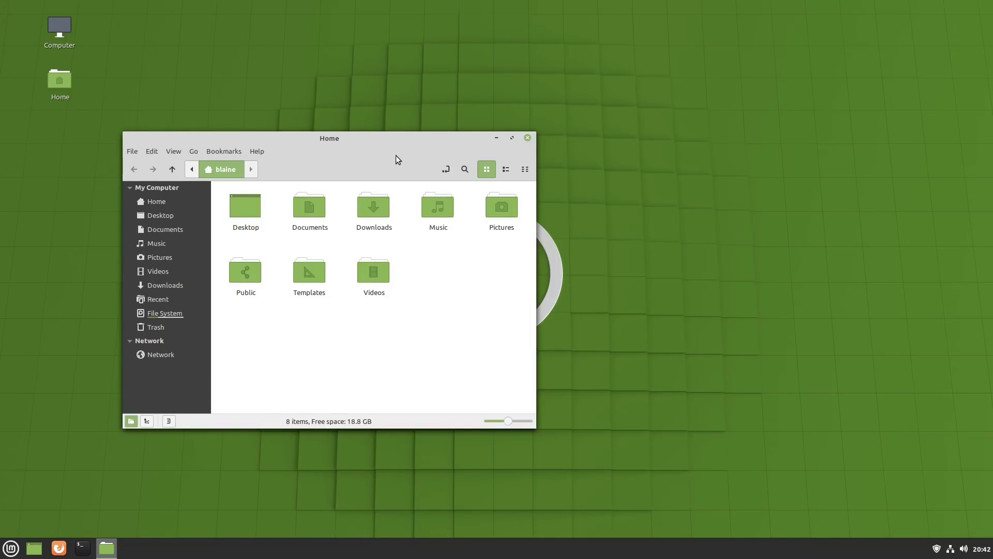
{"action": "key", "text": "super+d"}
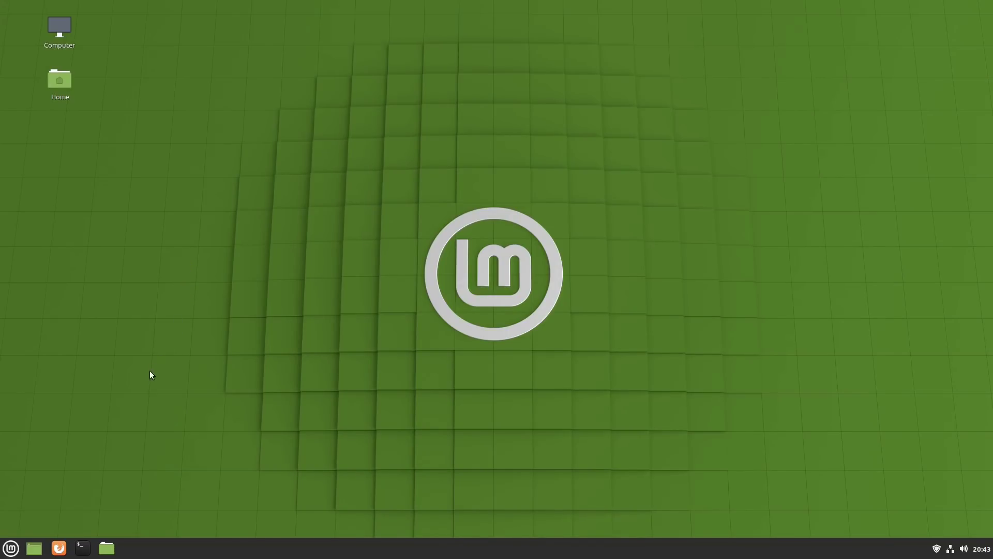
- Browse the Mint menu's application categories, then close the menu
{"action": "left_click", "coordinate": [11, 548]}
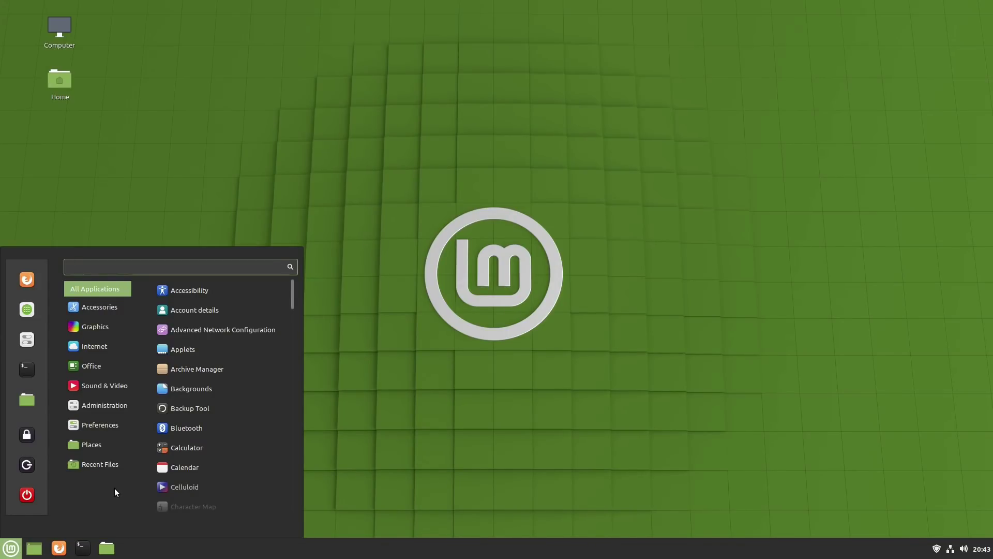
{"action": "mouse_move", "coordinate": [107, 391]}
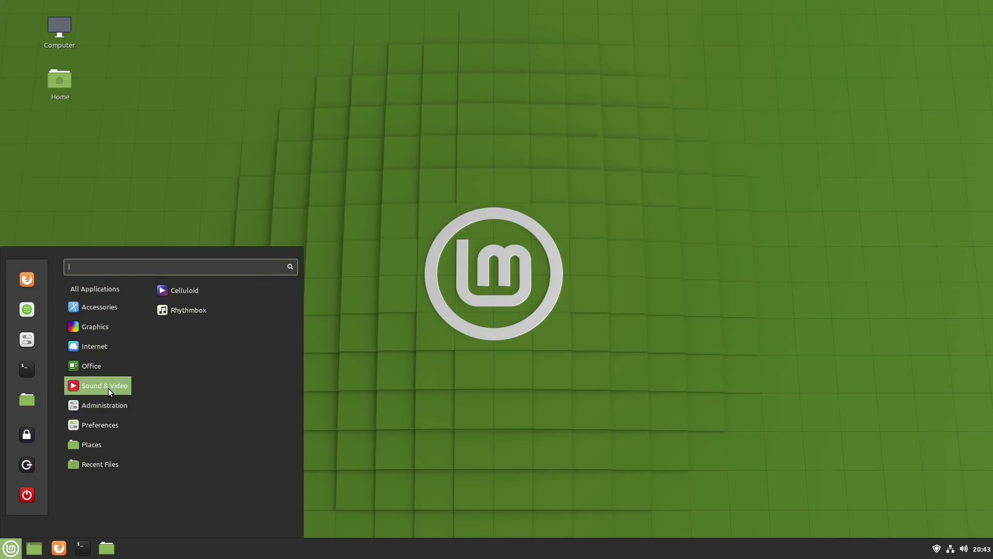
{"action": "mouse_move", "coordinate": [102, 329]}
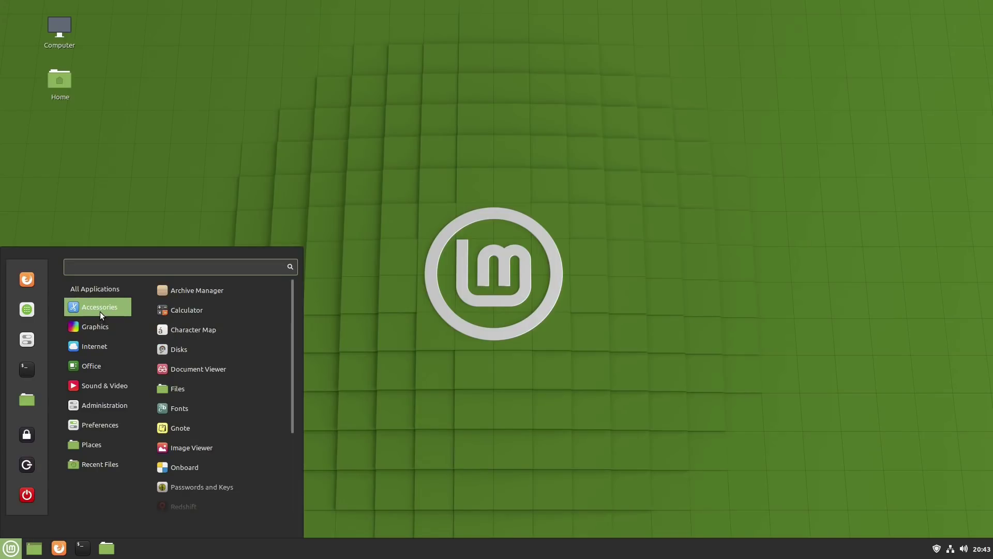
{"action": "left_click", "coordinate": [485, 313]}
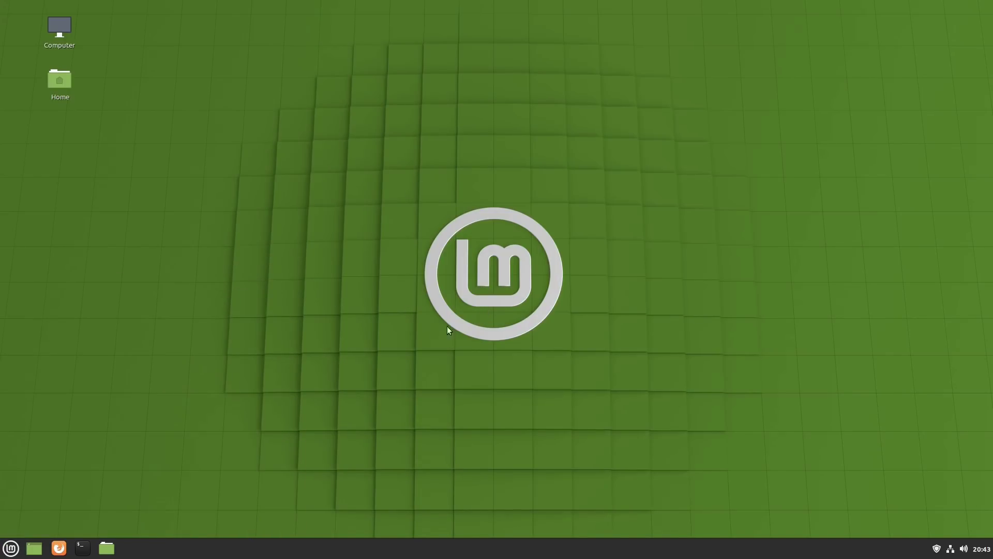
- Search the menu for 'wapl' to launch Warpinator and reposition its window
{"action": "key", "text": "super"}
{"action": "type", "text": "wapl"}
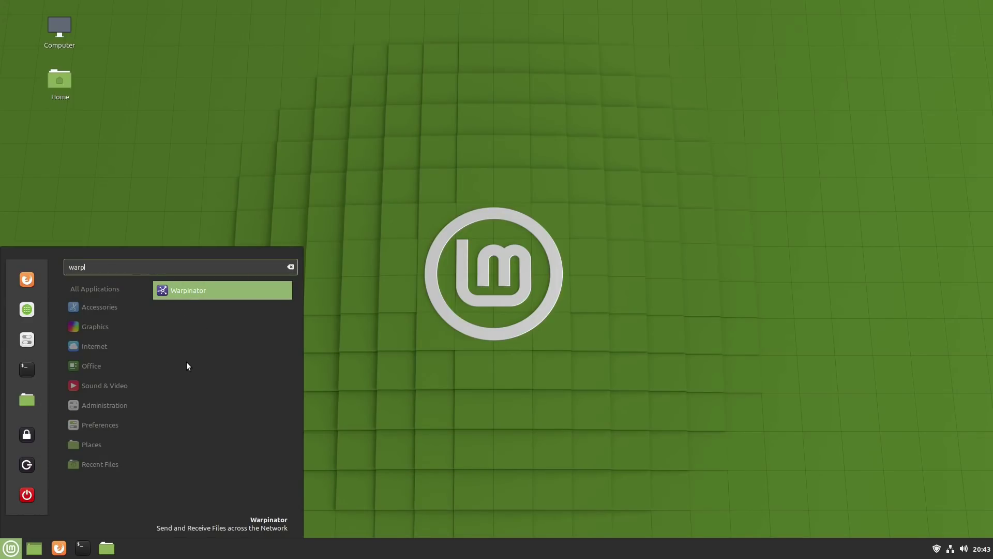
{"action": "key", "text": "Return"}
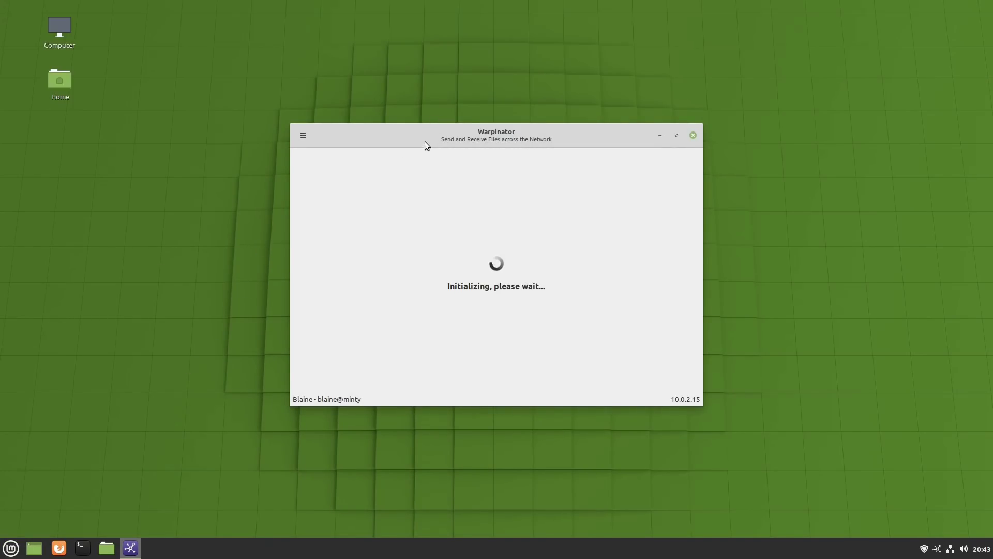
{"action": "left_click_drag", "start_coordinate": [424, 143], "coordinate": [389, 156]}
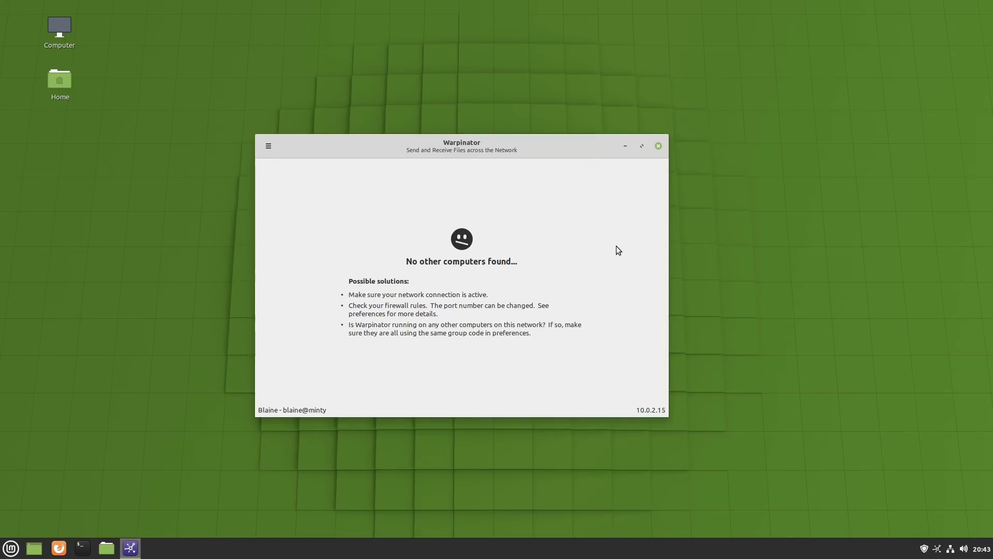
- Close Warpinator, then open View > Linux Kernels in Update Manager past the warning
{"action": "left_click", "coordinate": [659, 146]}
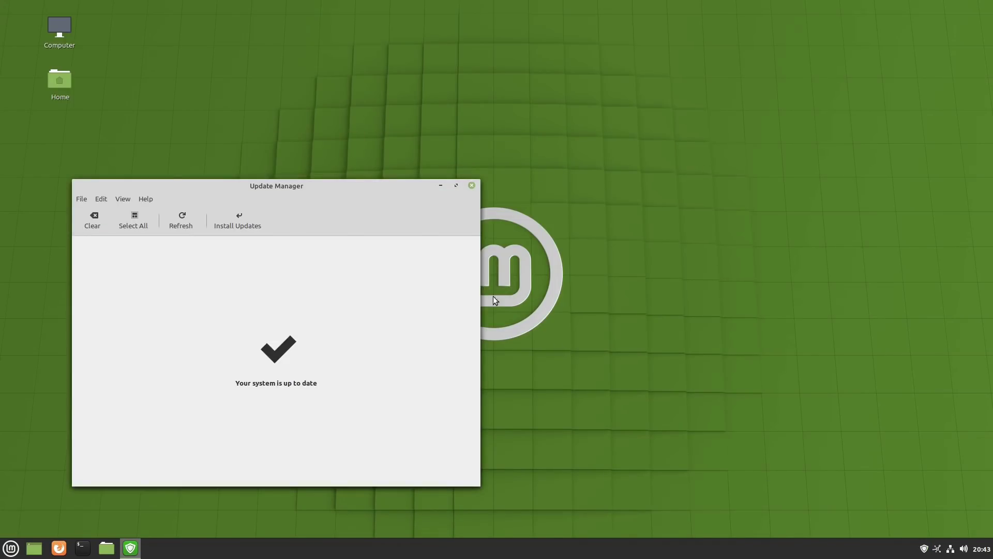
{"action": "left_click_drag", "start_coordinate": [339, 191], "coordinate": [467, 168]}
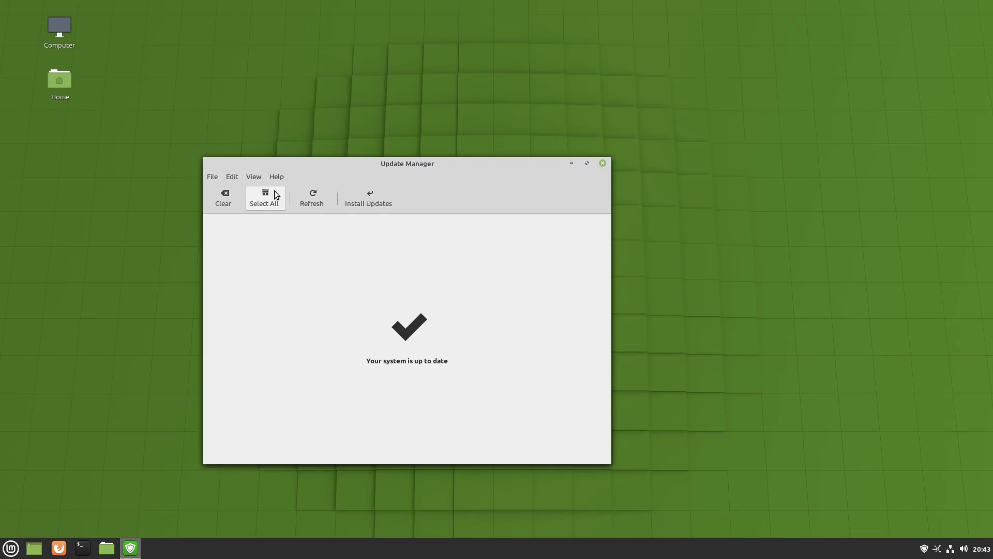
{"action": "left_click", "coordinate": [252, 178]}
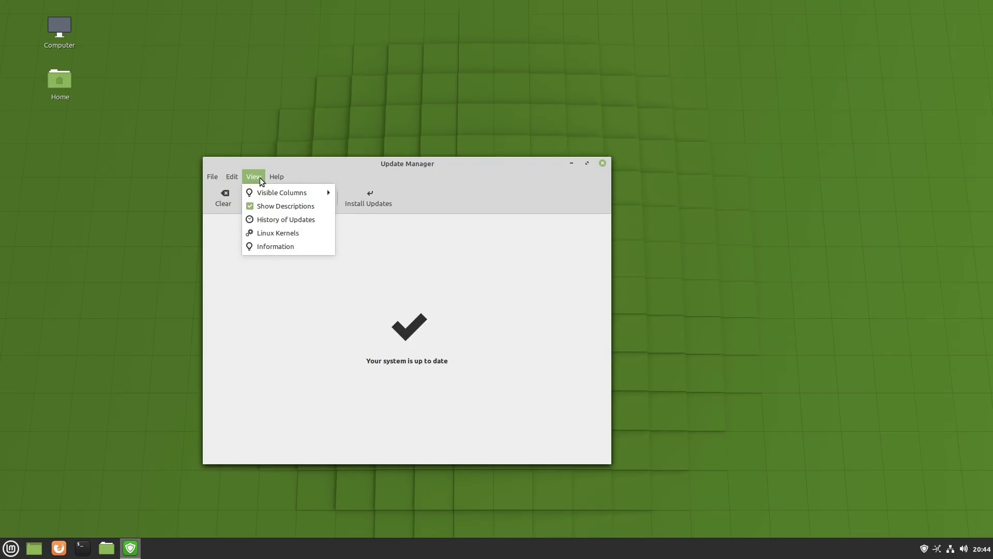
{"action": "left_click", "coordinate": [261, 180]}
{"action": "left_click", "coordinate": [255, 176]}
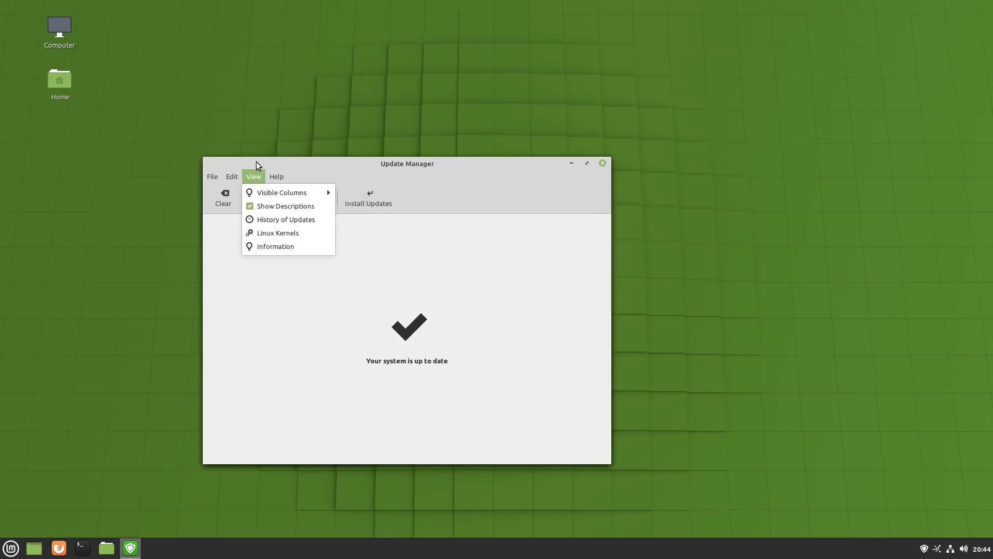
{"action": "left_click", "coordinate": [267, 235]}
{"action": "key", "text": "Return"}
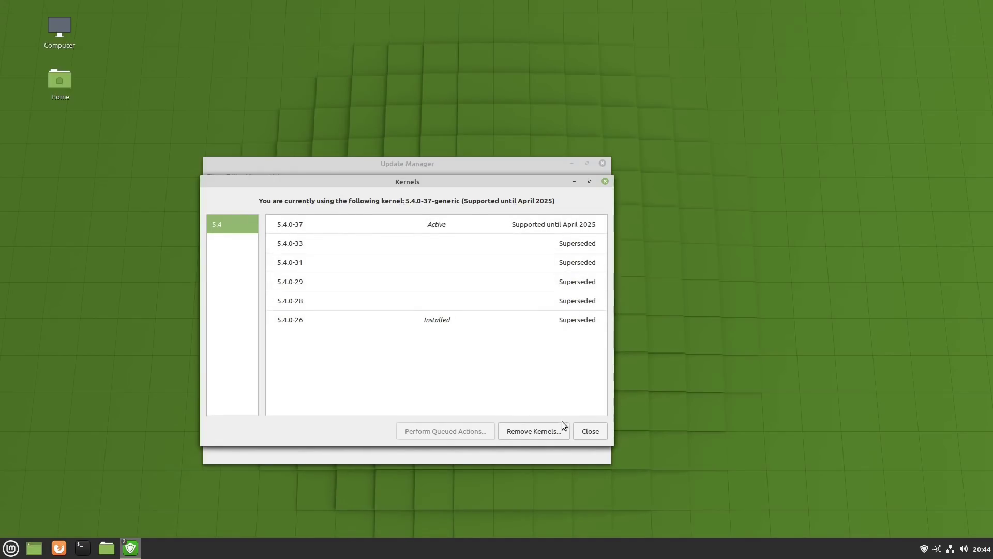
- Close Update Manager, search 'back' to launch Backup Tool, and authenticate with the account password
{"action": "left_click", "coordinate": [592, 431]}
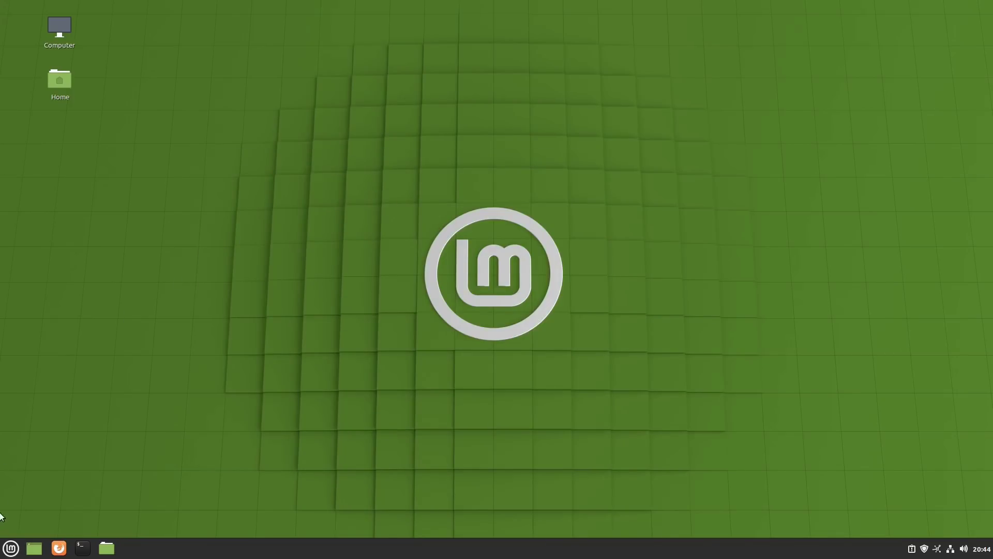
{"action": "left_click", "coordinate": [14, 551]}
{"action": "type", "text": "back"}
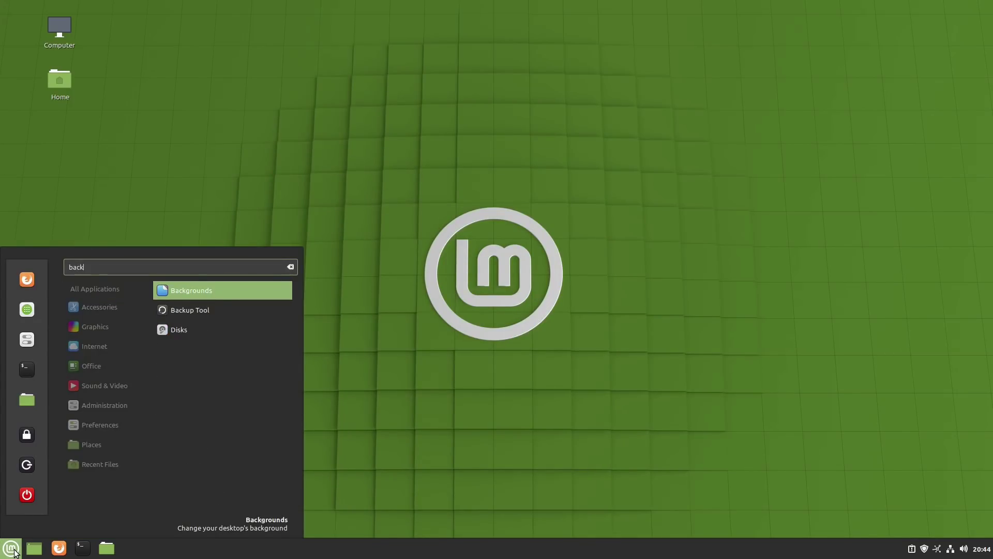
{"action": "left_click", "coordinate": [207, 312]}
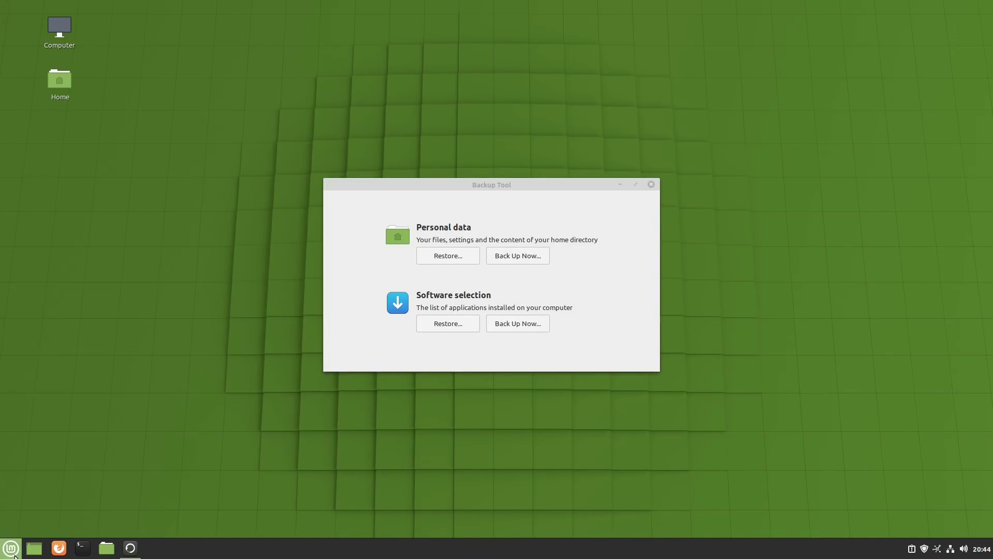
{"action": "type", "text": "•••"}
{"action": "key", "text": "Return"}
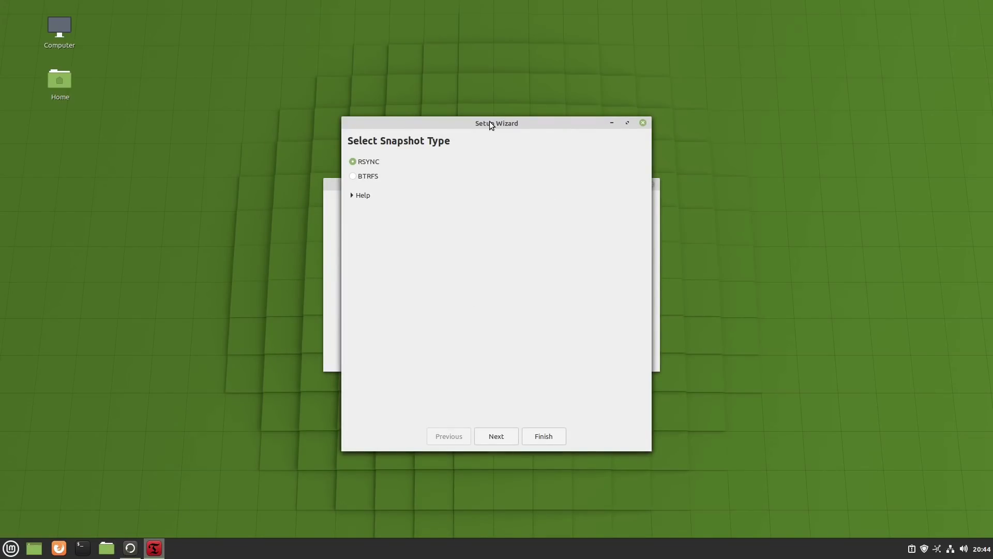
- Move the Timeshift Setup Wizard aside, then close it and the Timeshift window
{"action": "left_click_drag", "start_coordinate": [490, 124], "coordinate": [163, 125]}
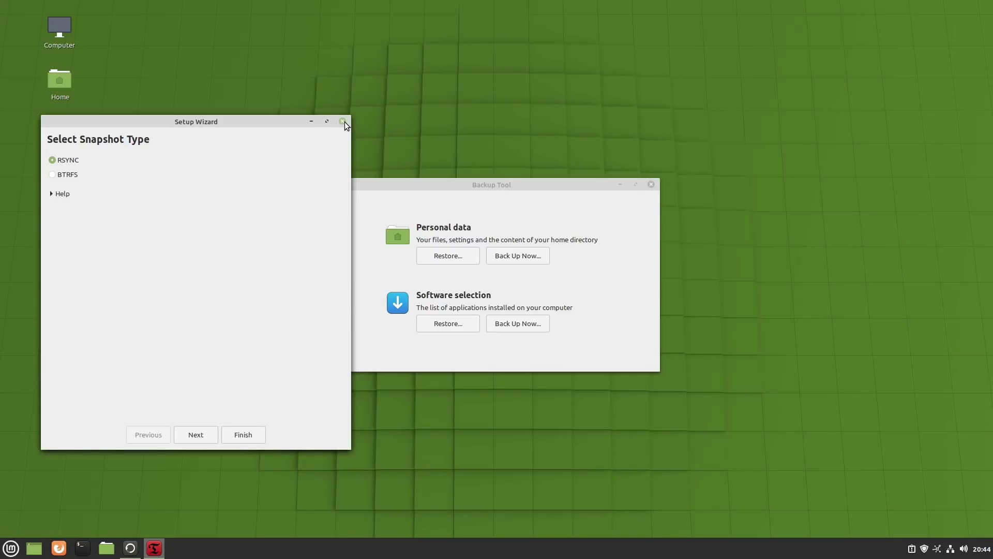
{"action": "left_click", "coordinate": [343, 122]}
{"action": "left_click", "coordinate": [694, 132]}
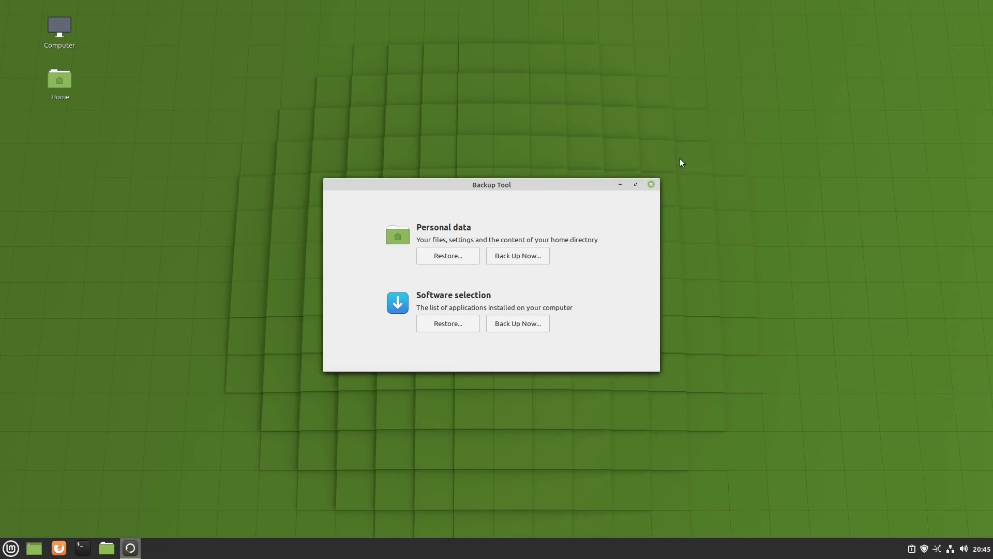
- Close Backup Tool, switch to workspace 1, and move the Welcome window down and right
{"action": "left_click", "coordinate": [651, 184]}
{"action": "key", "text": "ctrl+alt+Up"}
{"action": "left_click", "coordinate": [202, 182]}
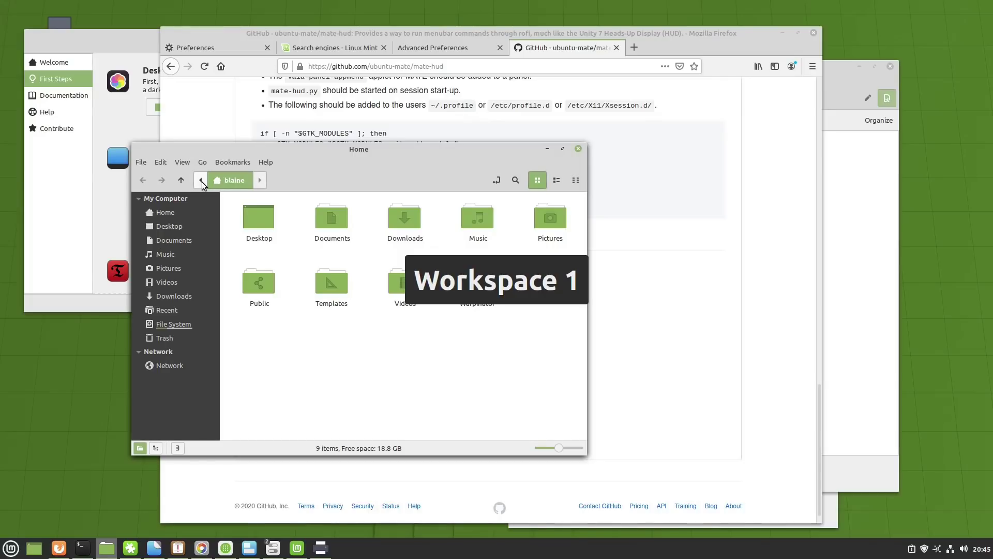
{"action": "left_click", "coordinate": [138, 42]}
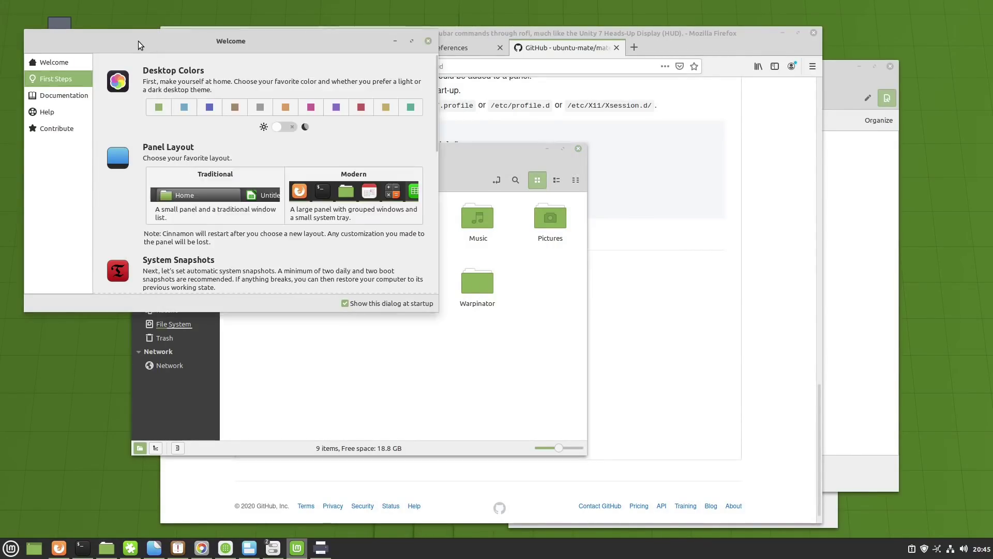
{"action": "left_click_drag", "start_coordinate": [138, 41], "coordinate": [257, 101]}
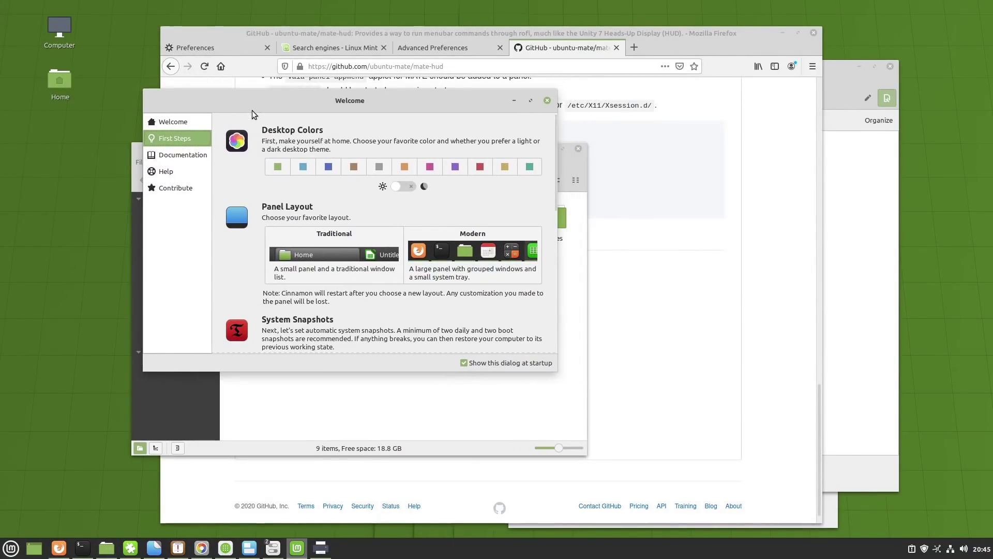
- Glance at the Welcome page, then scroll through the First Steps page
{"action": "left_click", "coordinate": [197, 123]}
{"action": "left_click", "coordinate": [196, 138]}
{"action": "scroll", "coordinate": [258, 209], "scroll_direction": "down", "scroll_amount": 1}
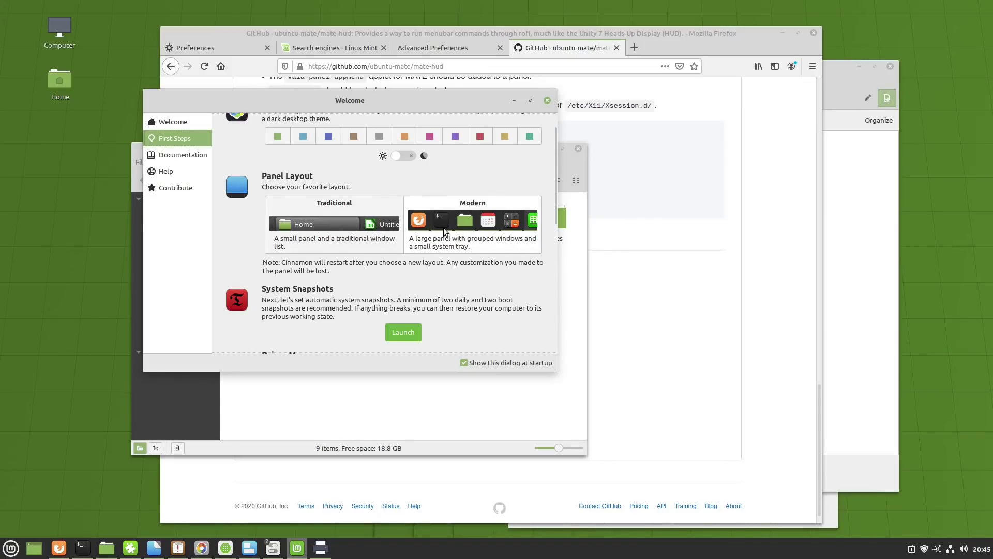
{"action": "scroll", "coordinate": [324, 306], "scroll_direction": "down", "scroll_amount": 3}
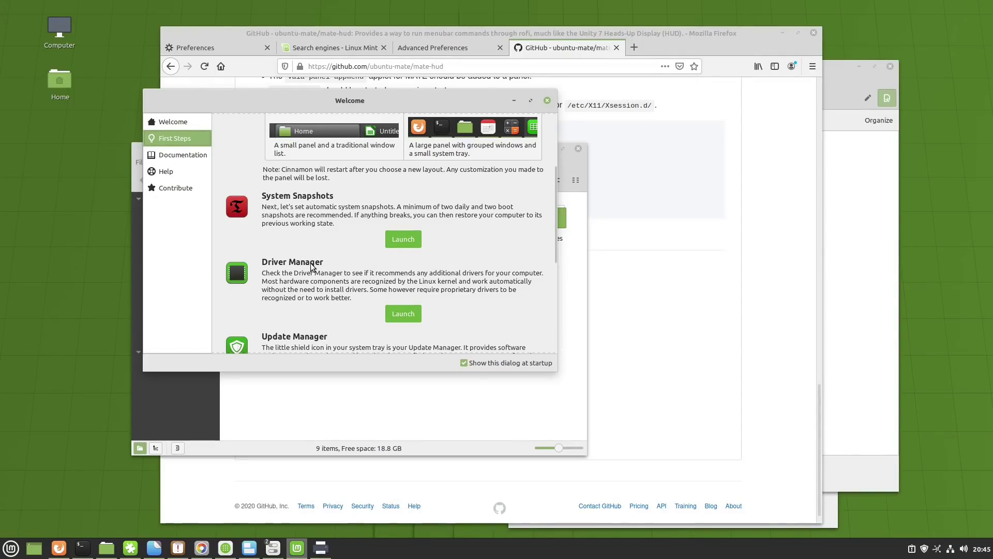
{"action": "scroll", "coordinate": [308, 274], "scroll_direction": "down", "scroll_amount": 6}
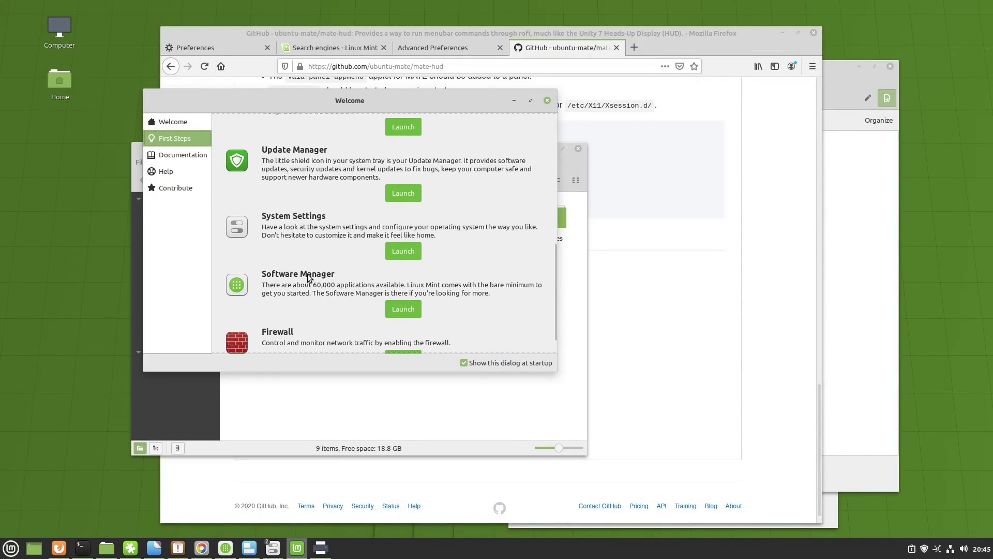
{"action": "scroll", "coordinate": [307, 274], "scroll_direction": "up", "scroll_amount": 3}
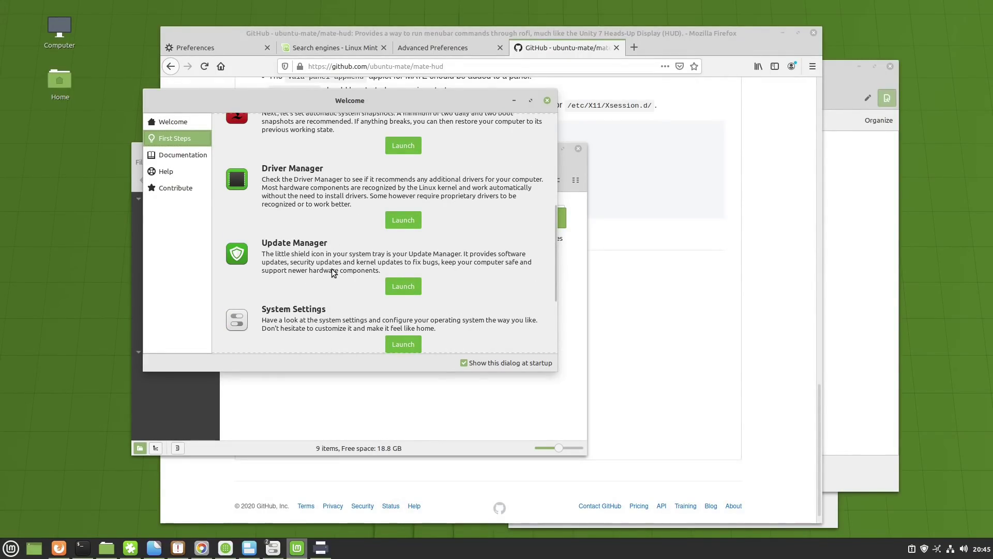
{"action": "scroll", "coordinate": [334, 273], "scroll_direction": "down", "scroll_amount": 4}
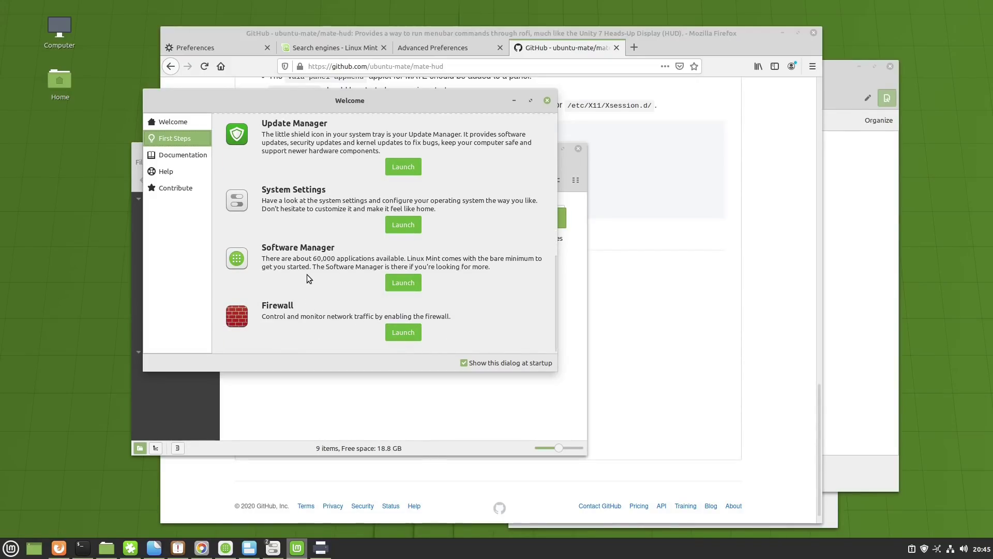
{"action": "scroll", "coordinate": [307, 274], "scroll_direction": "up", "scroll_amount": 10}
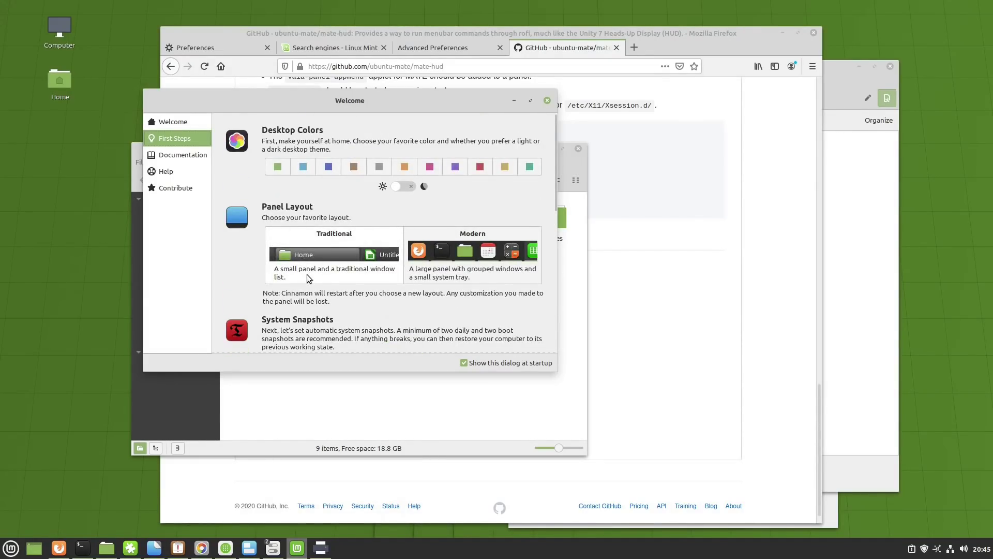
{"action": "scroll", "coordinate": [307, 278], "scroll_direction": "down", "scroll_amount": 6}
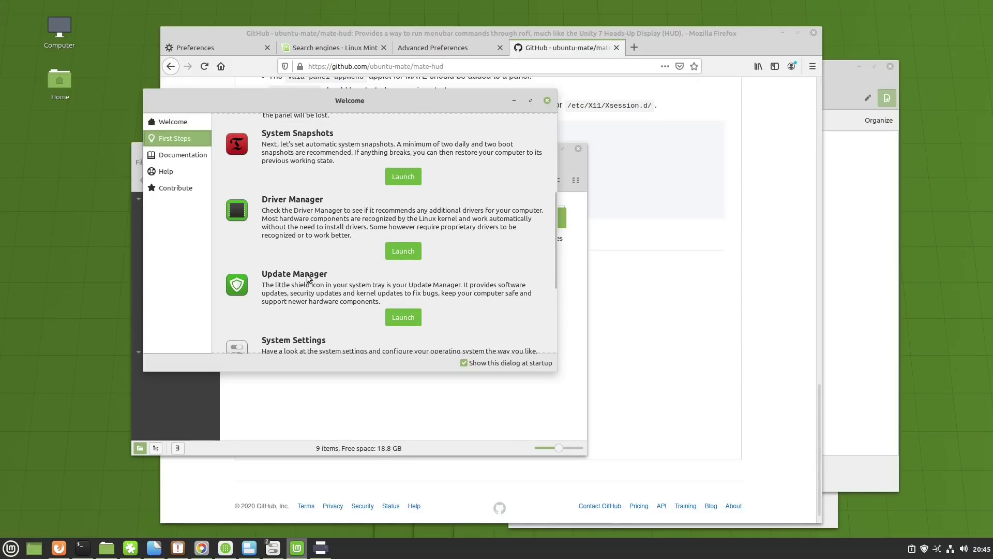
{"action": "scroll", "coordinate": [308, 278], "scroll_direction": "down", "scroll_amount": 3}
- View the Documentation and Help pages, then launch System Settings from First Steps
{"action": "left_click", "coordinate": [194, 156]}
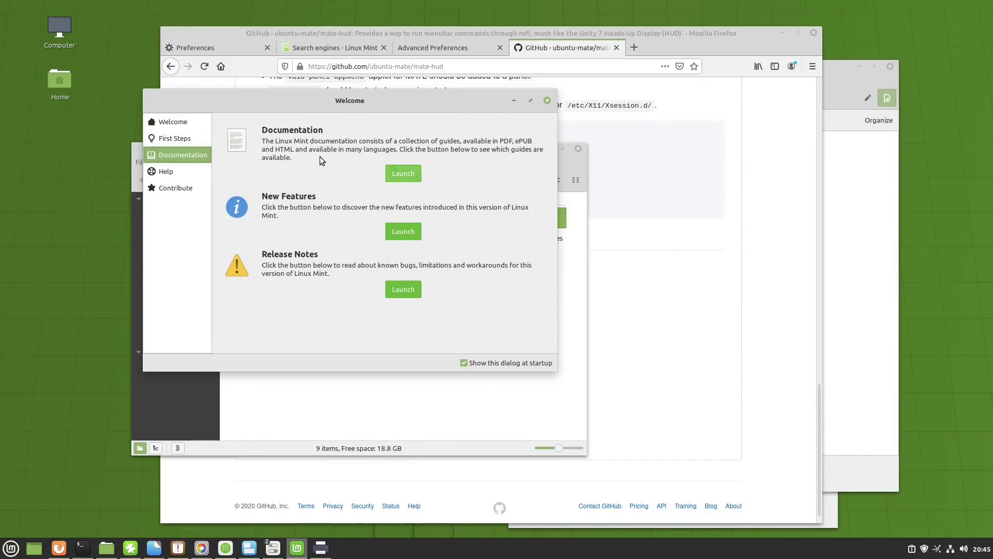
{"action": "left_click", "coordinate": [182, 140]}
{"action": "left_click", "coordinate": [185, 171]}
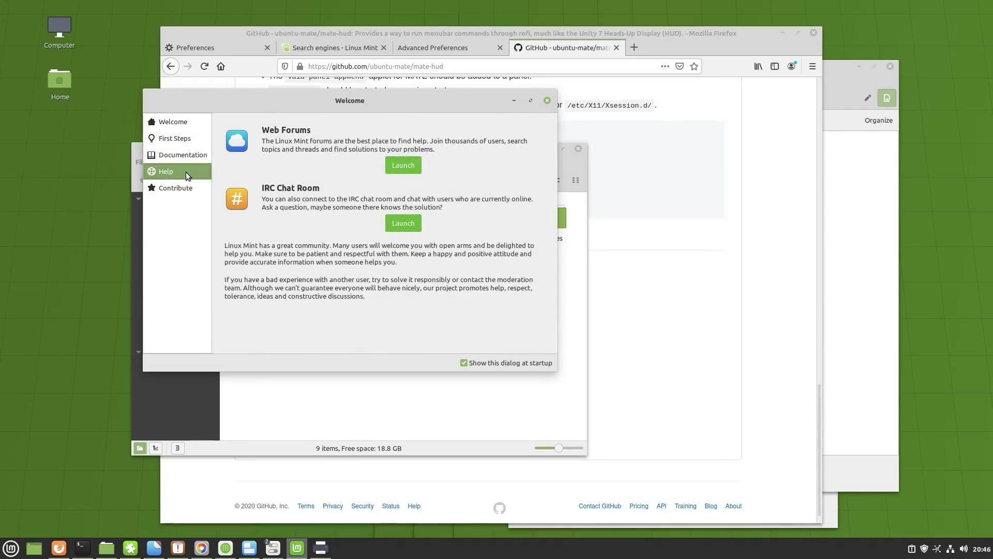
{"action": "left_click", "coordinate": [181, 155]}
{"action": "left_click", "coordinate": [178, 139]}
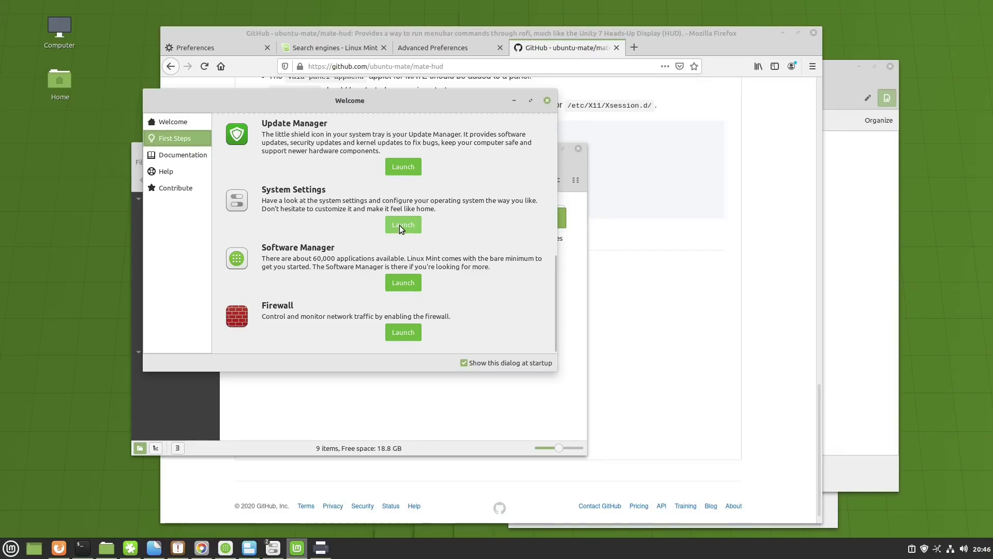
{"action": "left_click", "coordinate": [400, 225]}
- Scroll through System Settings' Appearance, Preferences, Hardware and Administration icons, then close the window
{"action": "left_click_drag", "start_coordinate": [476, 119], "coordinate": [435, 101]}
{"action": "scroll", "coordinate": [434, 268], "scroll_direction": "down", "scroll_amount": 5}
{"action": "scroll", "coordinate": [433, 268], "scroll_direction": "down", "scroll_amount": 3}
{"action": "scroll", "coordinate": [434, 271], "scroll_direction": "up", "scroll_amount": 10}
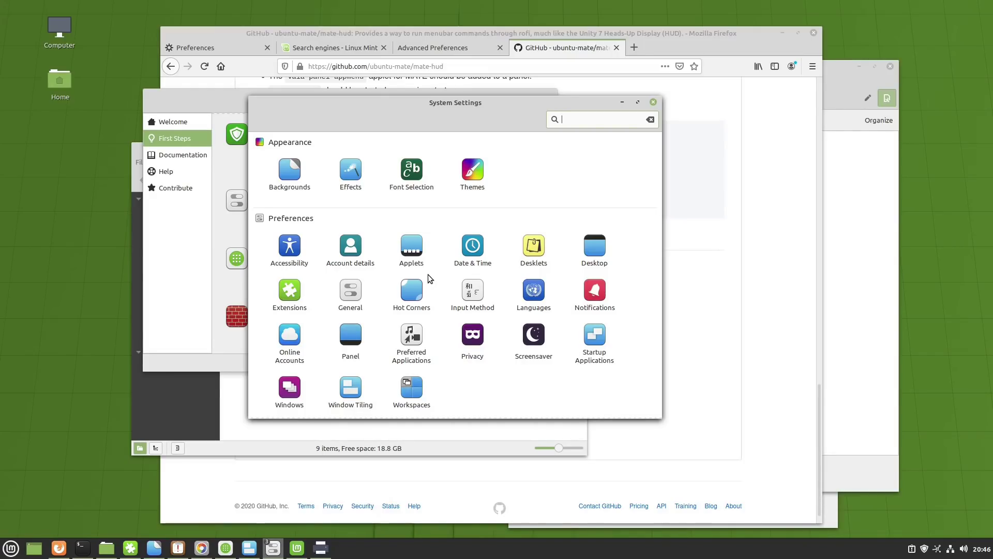
{"action": "scroll", "coordinate": [432, 259], "scroll_direction": "down", "scroll_amount": 5}
{"action": "scroll", "coordinate": [433, 256], "scroll_direction": "up", "scroll_amount": 5}
{"action": "scroll", "coordinate": [430, 244], "scroll_direction": "down", "scroll_amount": 5}
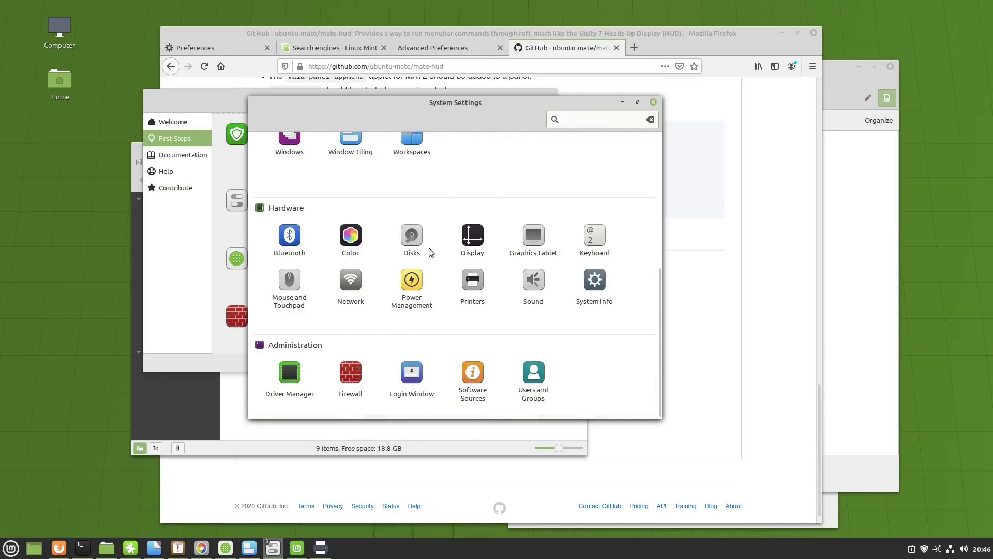
{"action": "scroll", "coordinate": [441, 207], "scroll_direction": "up", "scroll_amount": 5}
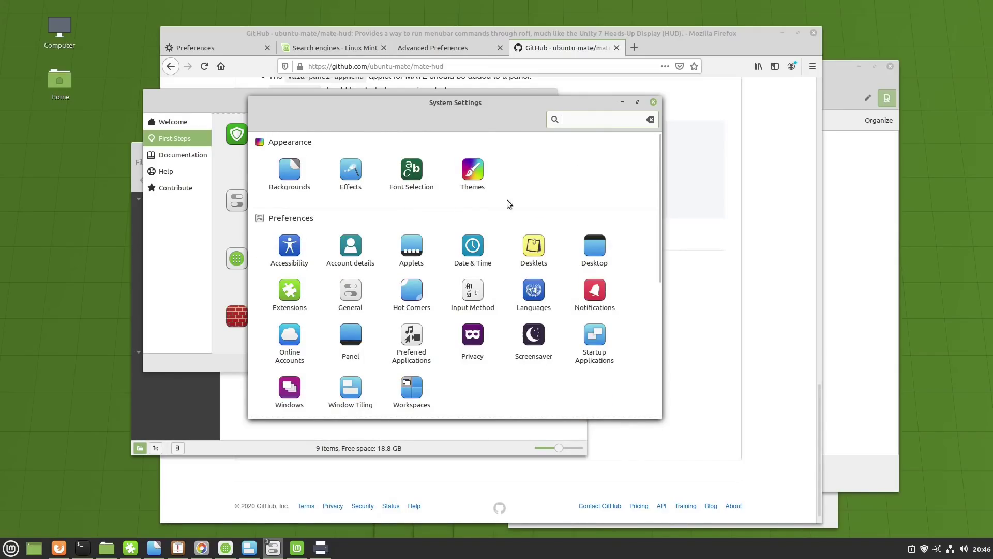
{"action": "scroll", "coordinate": [576, 187], "scroll_direction": "down", "scroll_amount": 5}
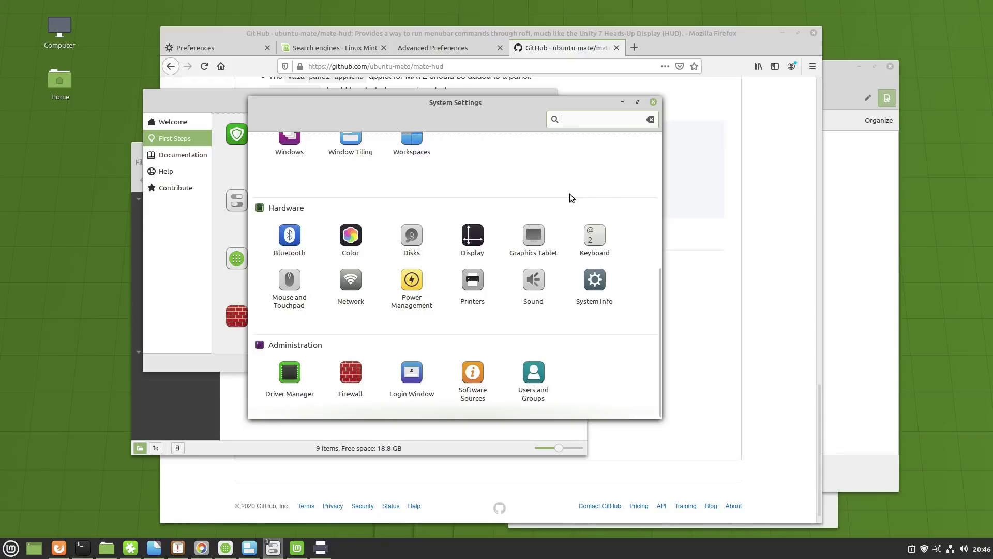
{"action": "scroll", "coordinate": [557, 212], "scroll_direction": "up", "scroll_amount": 2}
{"action": "scroll", "coordinate": [556, 210], "scroll_direction": "up", "scroll_amount": 4}
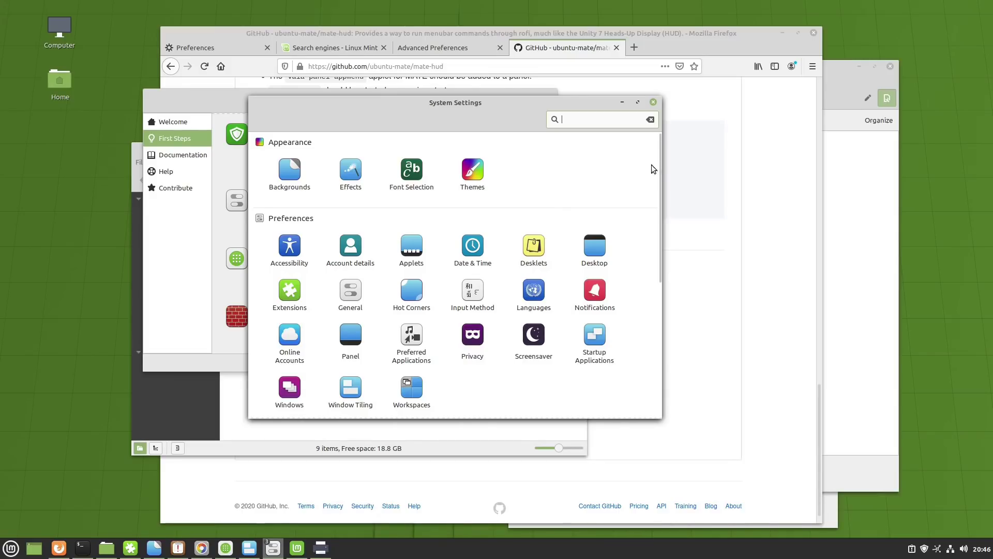
{"action": "left_click_drag", "start_coordinate": [657, 166], "coordinate": [666, 322]}
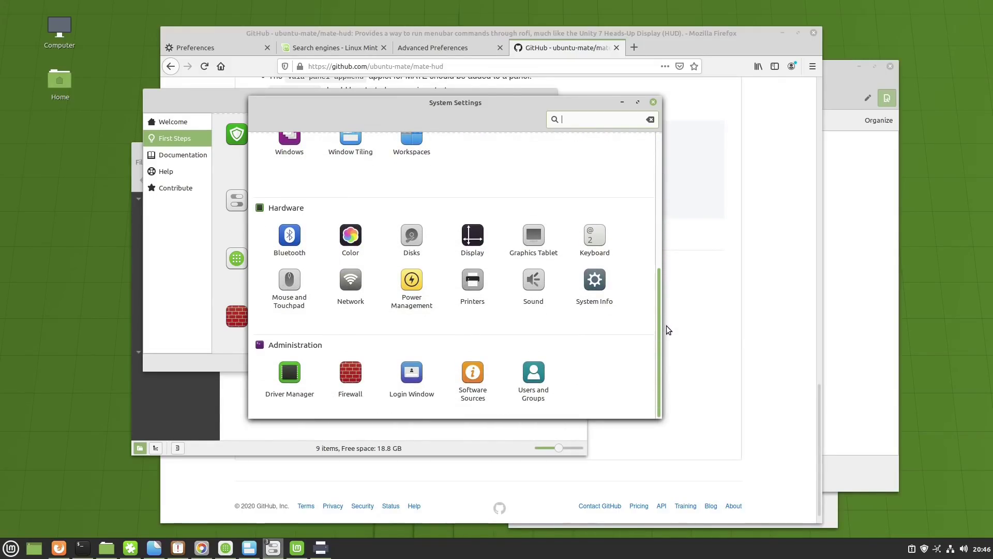
{"action": "left_click", "coordinate": [654, 102]}
- Close the Welcome Screen and browse Software Manager's Flatpak category, then return home
{"action": "left_click", "coordinate": [547, 101]}
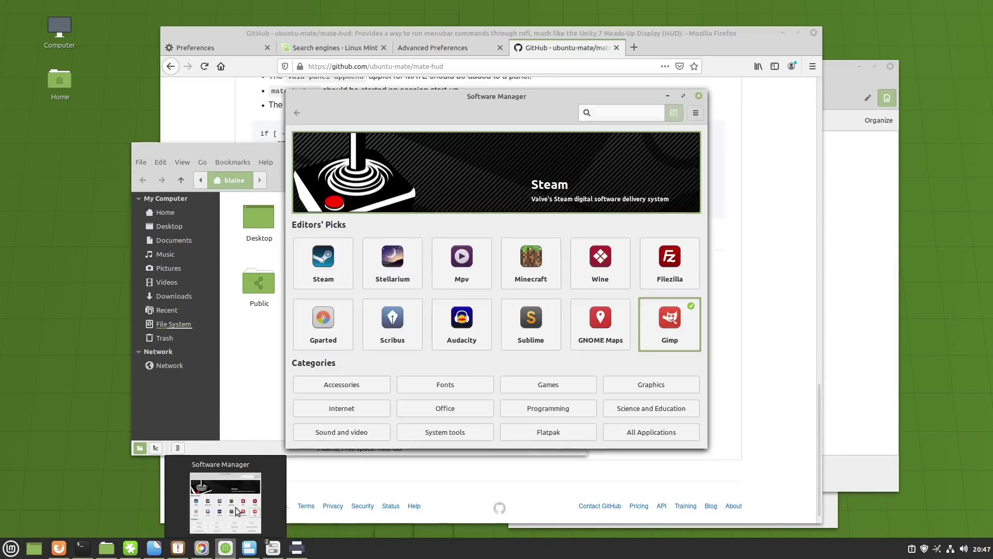
{"action": "left_click_drag", "start_coordinate": [476, 97], "coordinate": [385, 105]}
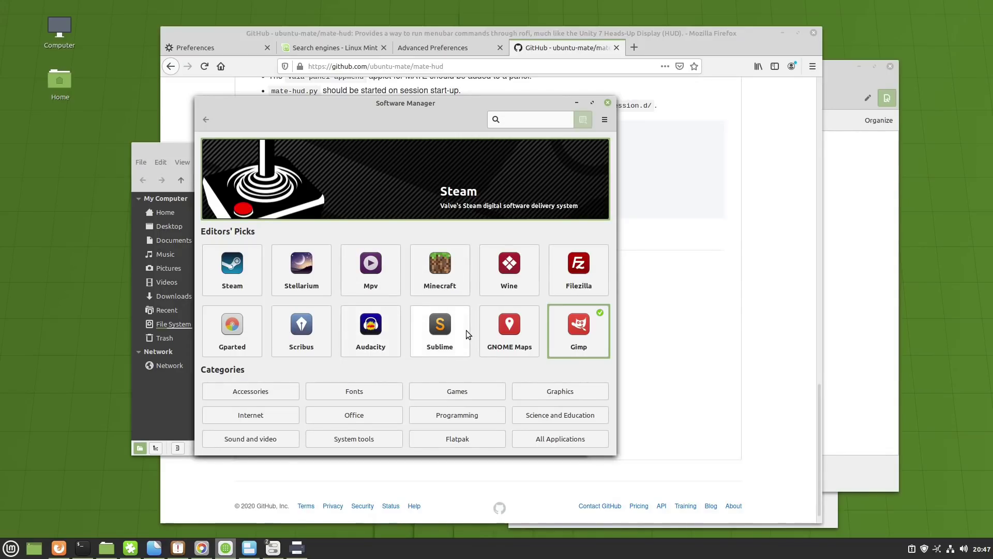
{"action": "left_click", "coordinate": [453, 440]}
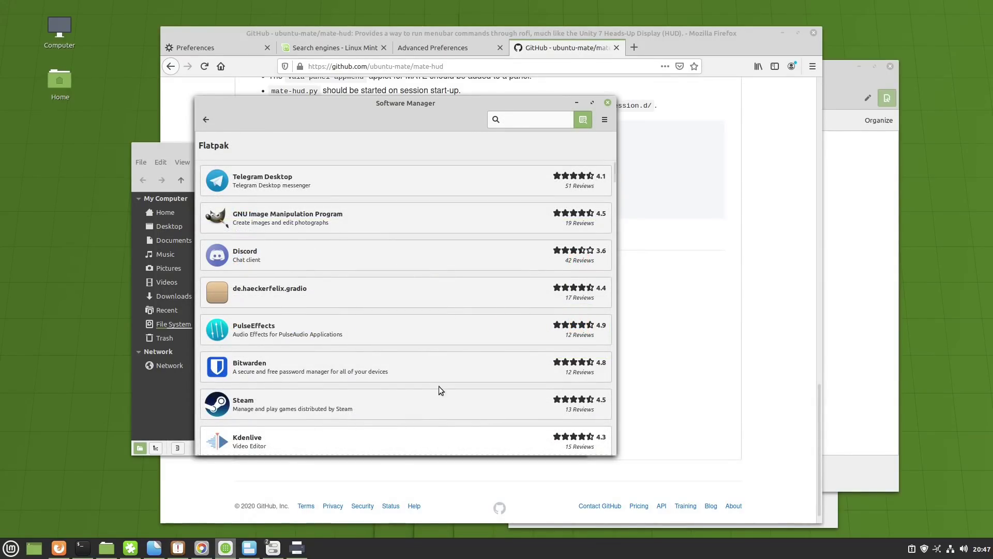
{"action": "scroll", "coordinate": [445, 368], "scroll_direction": "down", "scroll_amount": 5}
{"action": "scroll", "coordinate": [453, 355], "scroll_direction": "up", "scroll_amount": 5}
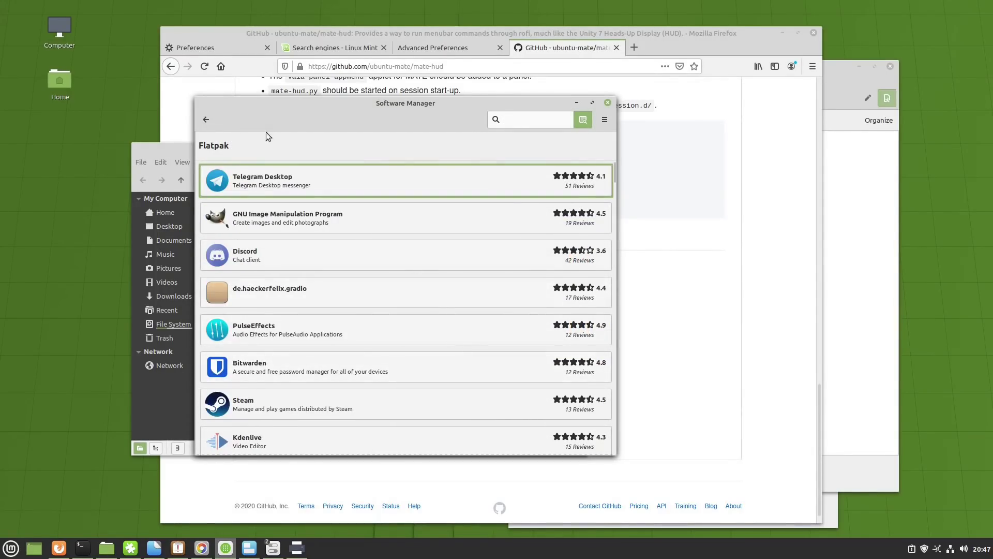
{"action": "left_click", "coordinate": [205, 122]}
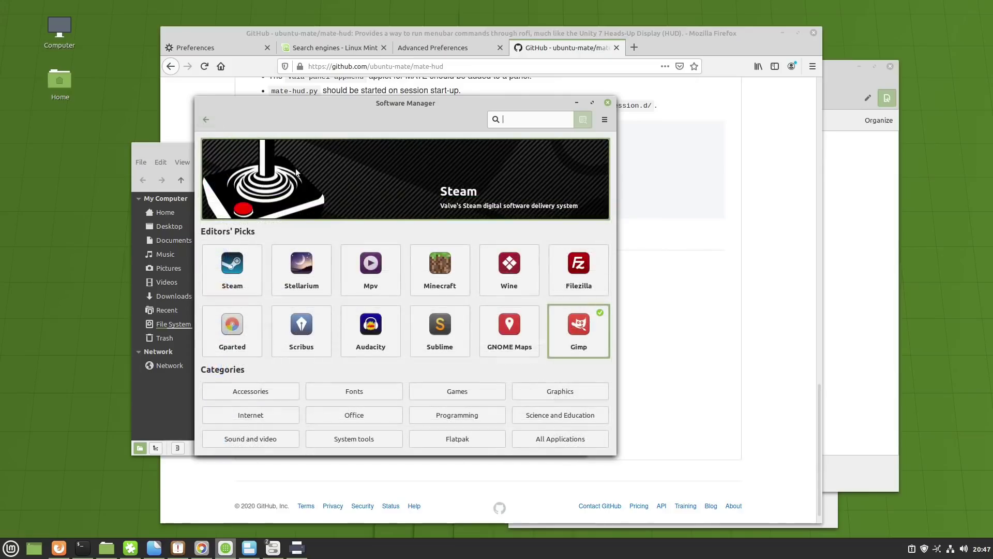
- Browse the Office category of applications, then return to the home page
{"action": "left_click", "coordinate": [368, 410]}
{"action": "scroll", "coordinate": [327, 289], "scroll_direction": "down", "scroll_amount": 3}
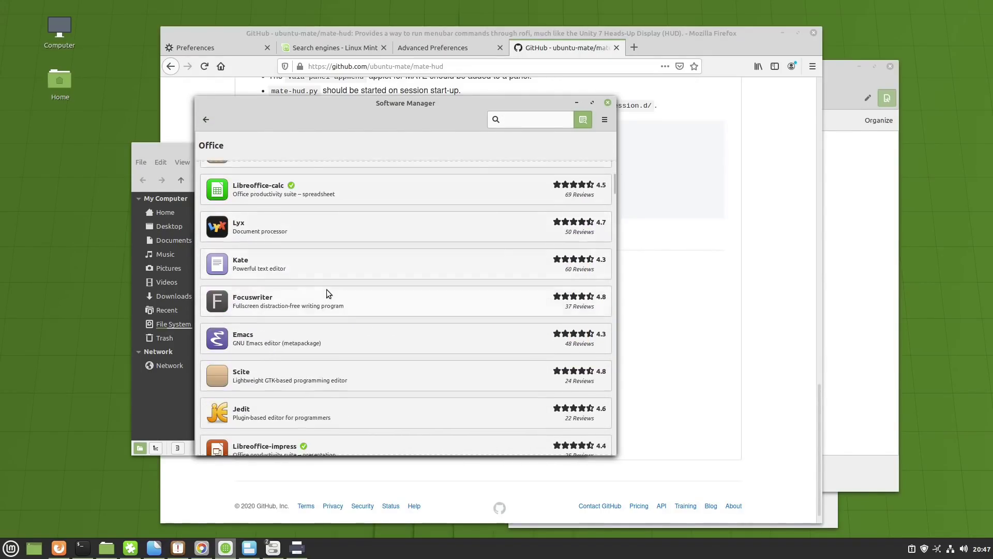
{"action": "scroll", "coordinate": [327, 290], "scroll_direction": "up", "scroll_amount": 5}
{"action": "scroll", "coordinate": [560, 265], "scroll_direction": "down", "scroll_amount": 3}
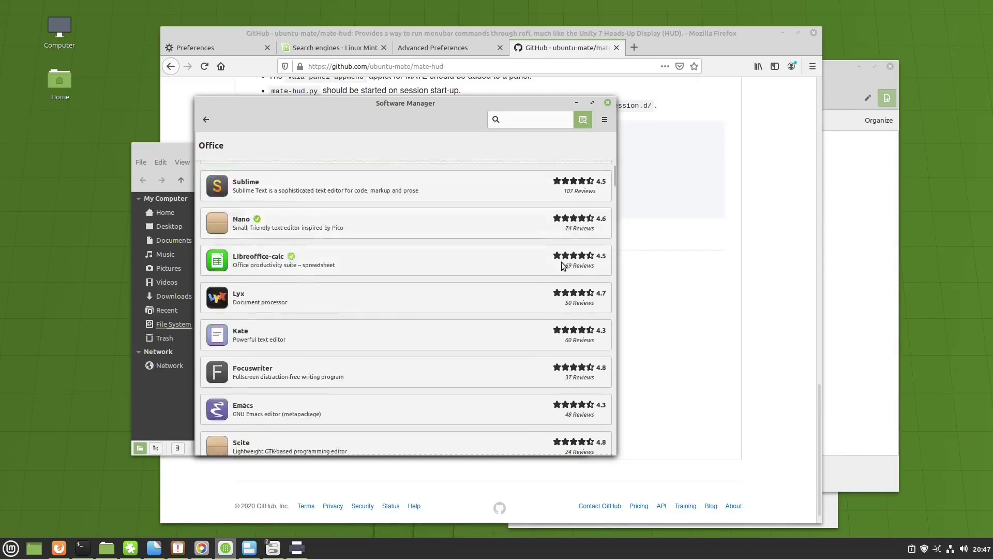
{"action": "scroll", "coordinate": [558, 266], "scroll_direction": "down", "scroll_amount": 5}
{"action": "key", "text": "alt+Left"}
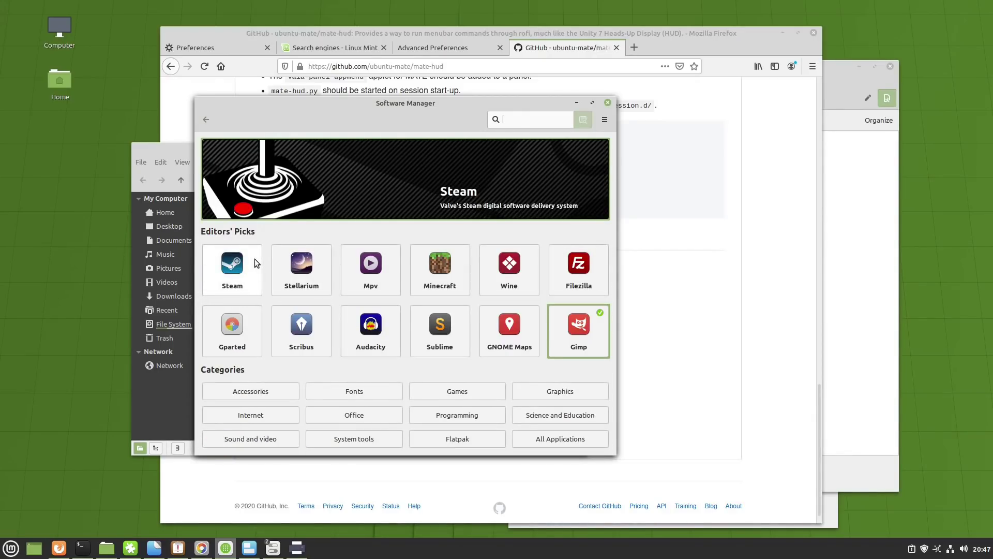
- Search for skype, enable 'Search in packages description', then go back home
{"action": "left_click", "coordinate": [516, 123]}
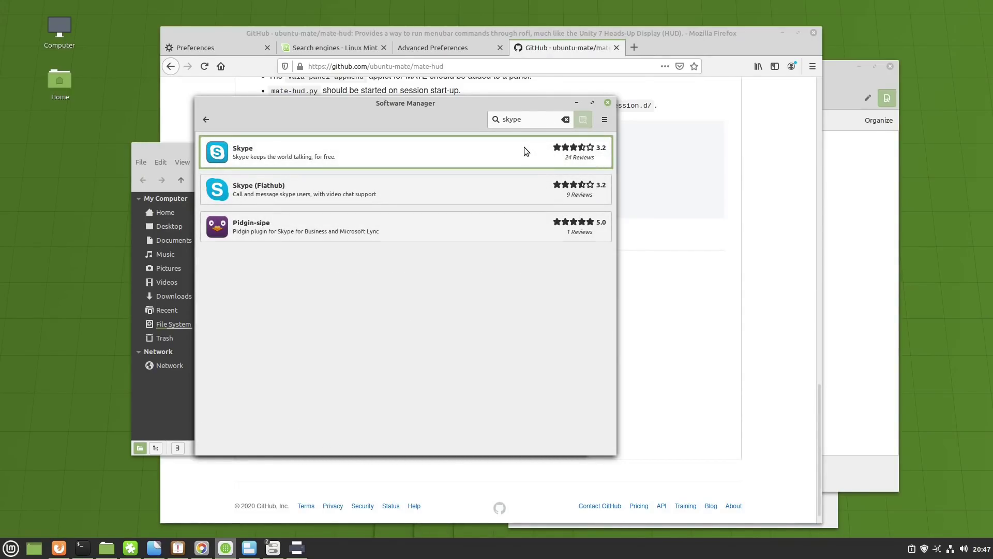
{"action": "left_click", "coordinate": [605, 119]}
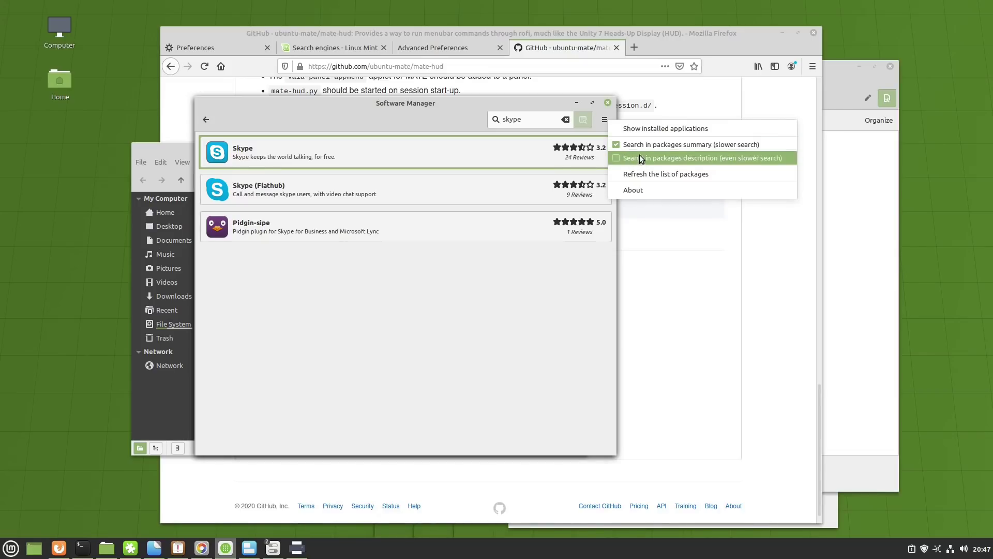
{"action": "left_click", "coordinate": [640, 158]}
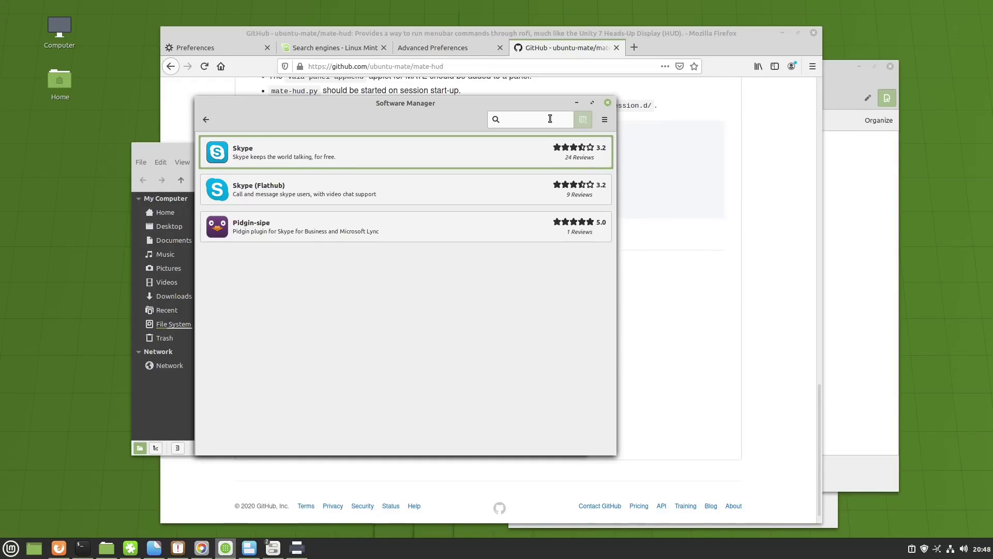
{"action": "left_click", "coordinate": [210, 121]}
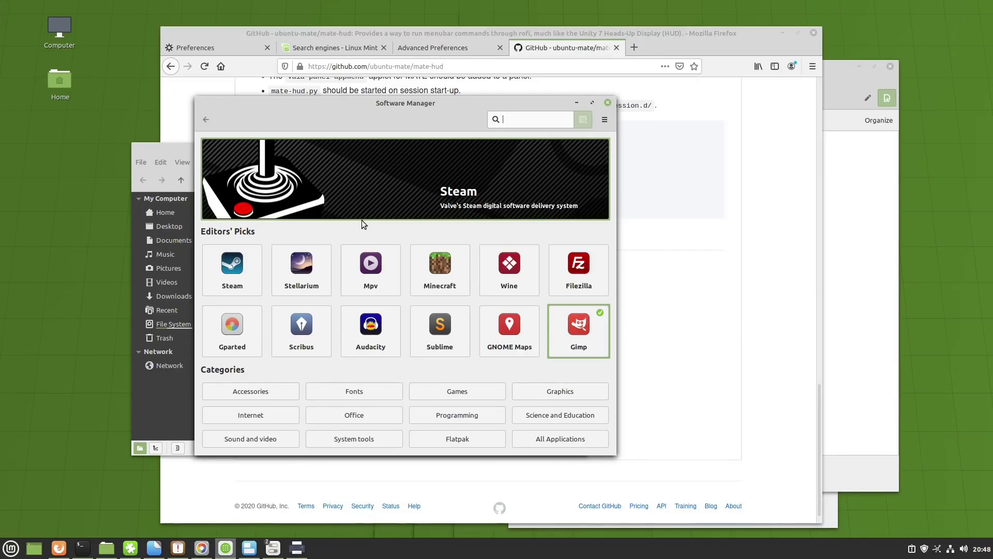
- Search Software Manager for 'chromium' and reposition the window to view the Chromium-browser results
{"action": "left_click_drag", "start_coordinate": [257, 102], "coordinate": [168, 102]}
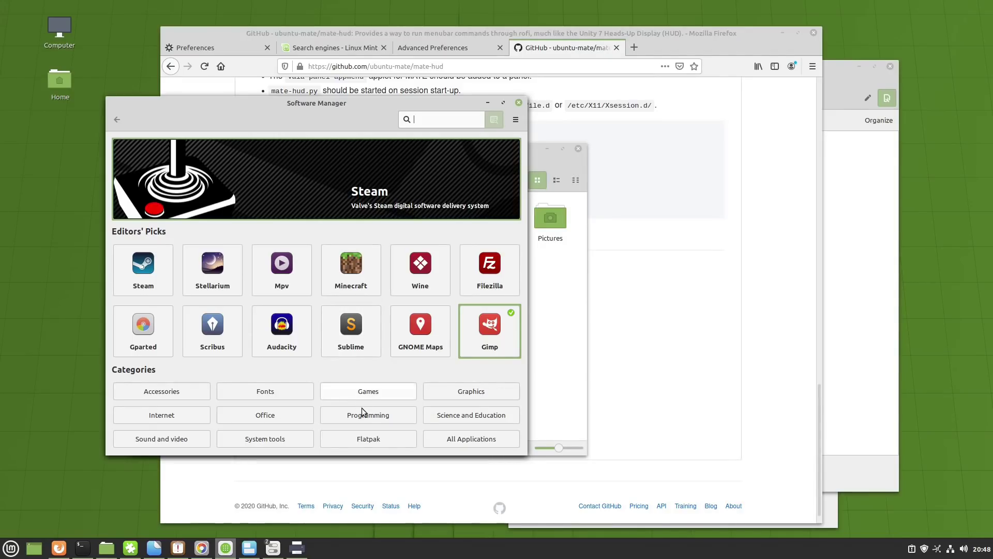
{"action": "type", "text": "romium"}
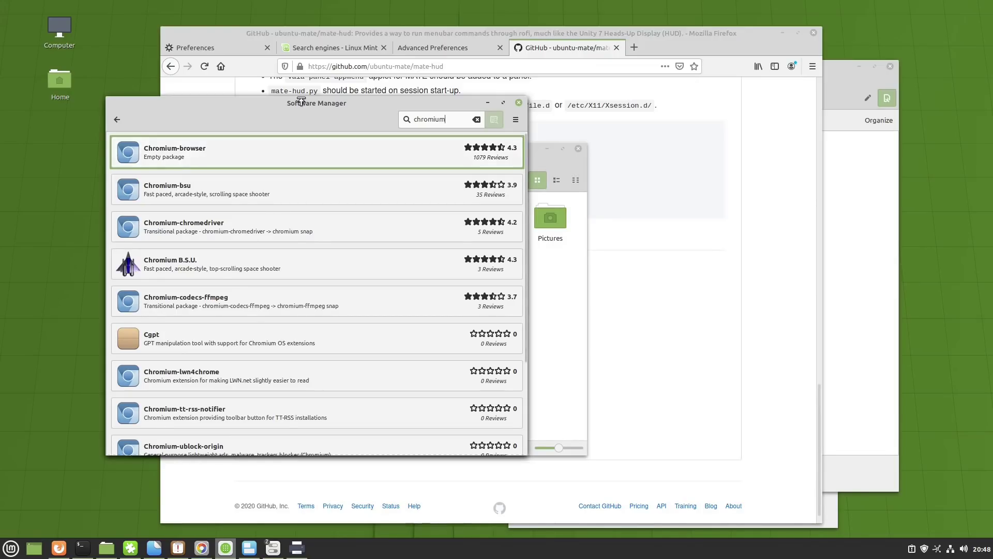
{"action": "left_click_drag", "start_coordinate": [293, 109], "coordinate": [252, 128]}
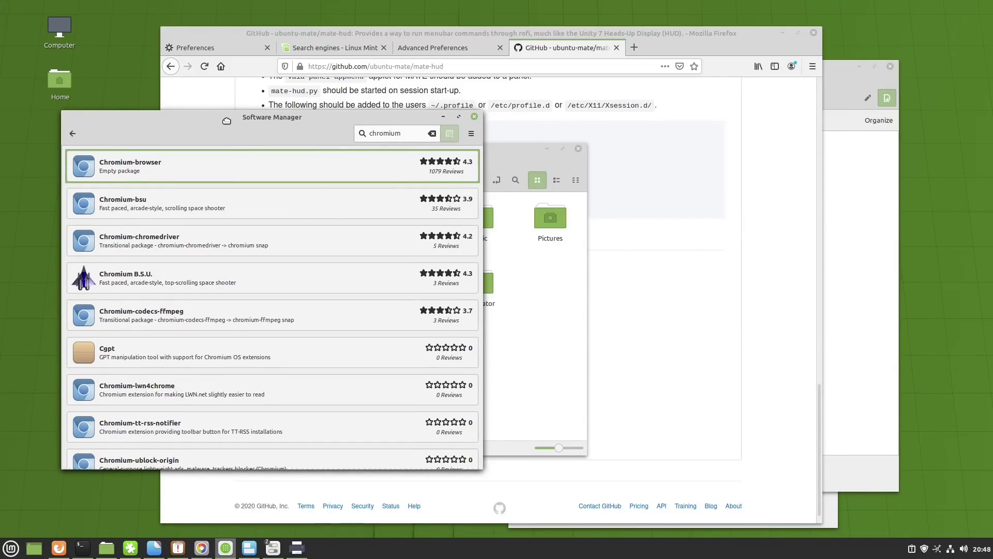
{"action": "left_click_drag", "start_coordinate": [227, 121], "coordinate": [215, 109]}
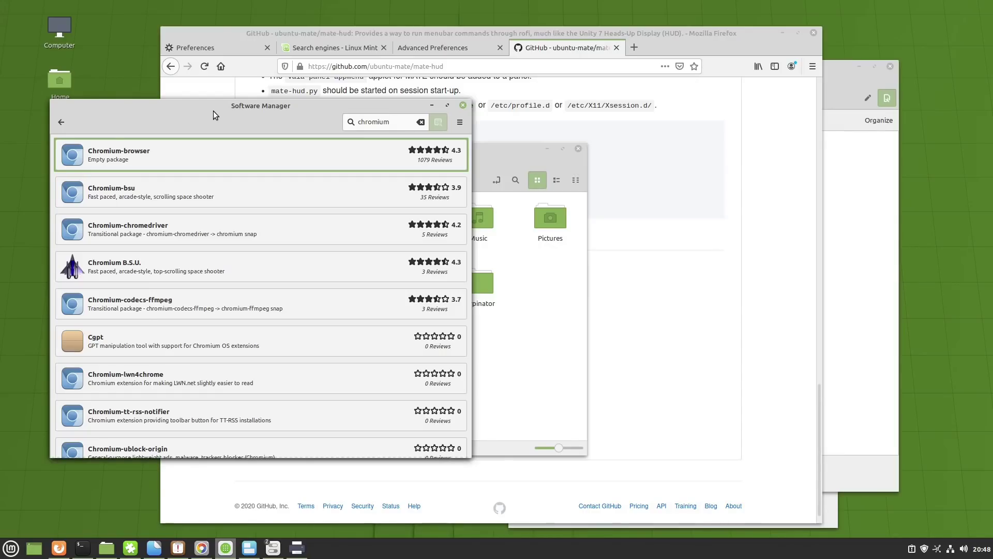
{"action": "left_click_drag", "start_coordinate": [224, 111], "coordinate": [214, 73]}
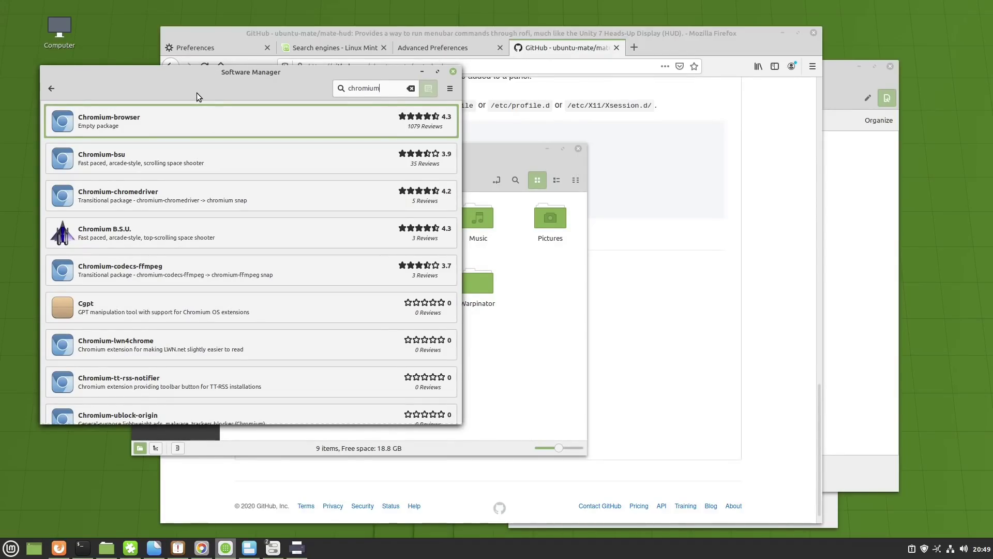
{"action": "left_click_drag", "start_coordinate": [196, 70], "coordinate": [198, 83]}
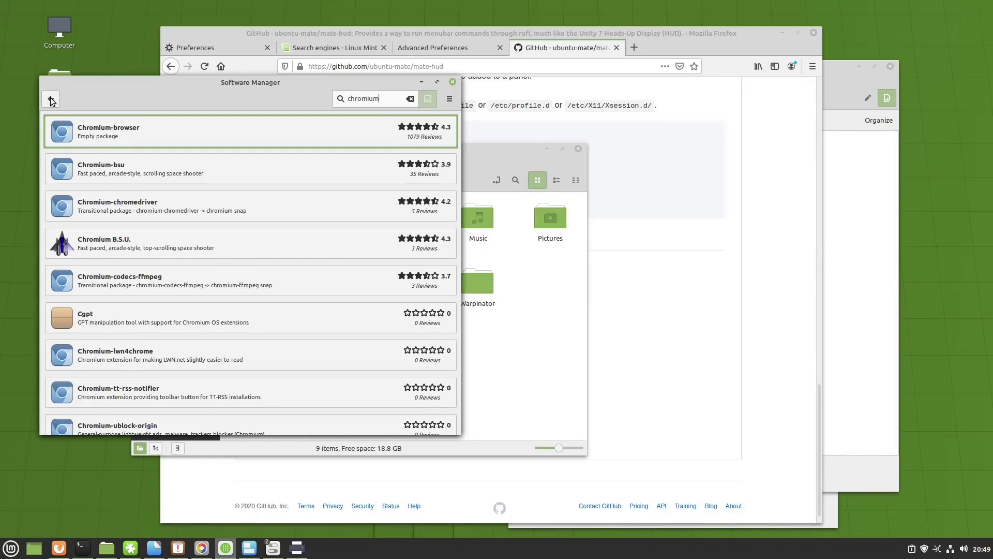
- Clear the chromium search, search for 'steam', then clear the search box again
{"action": "left_click", "coordinate": [411, 99]}
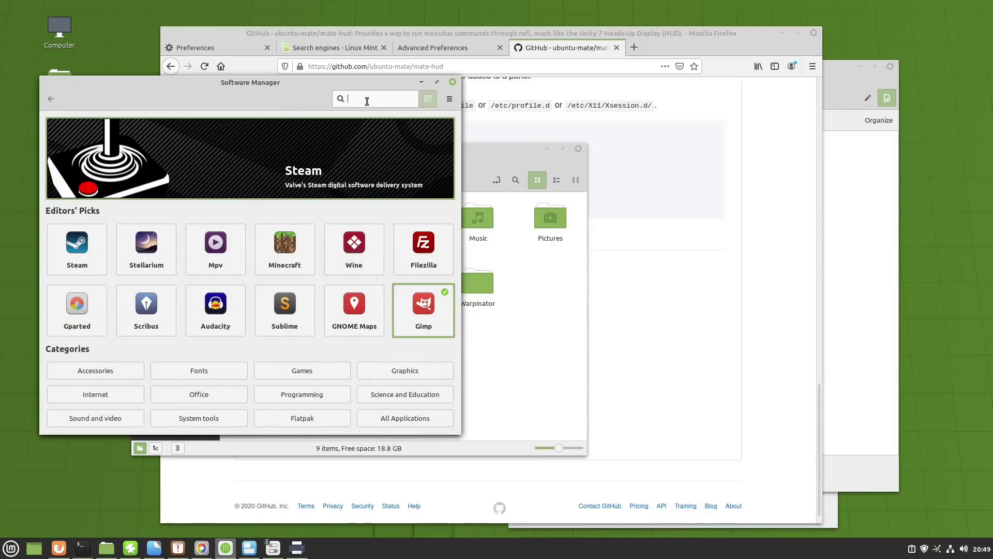
{"action": "type", "text": "steam"}
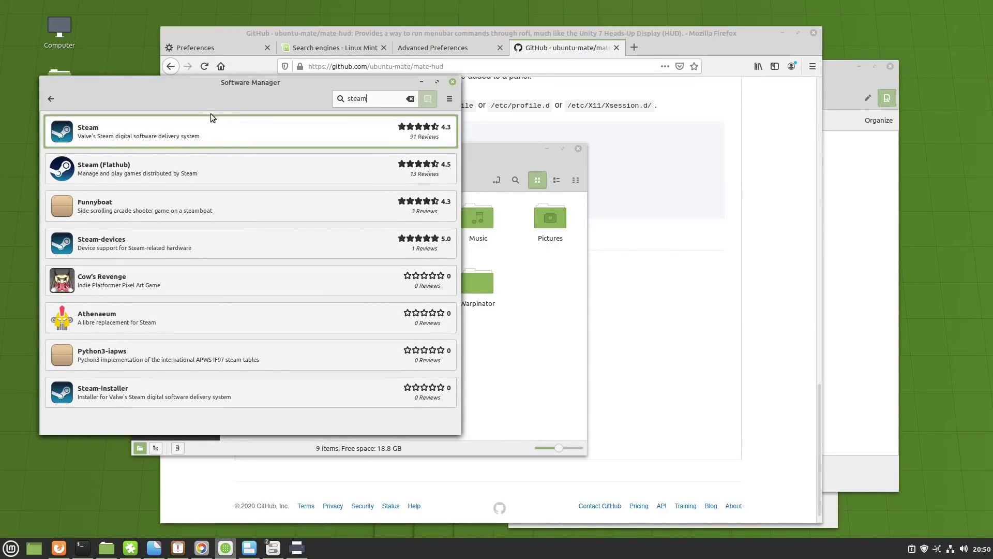
{"action": "left_click", "coordinate": [411, 99]}
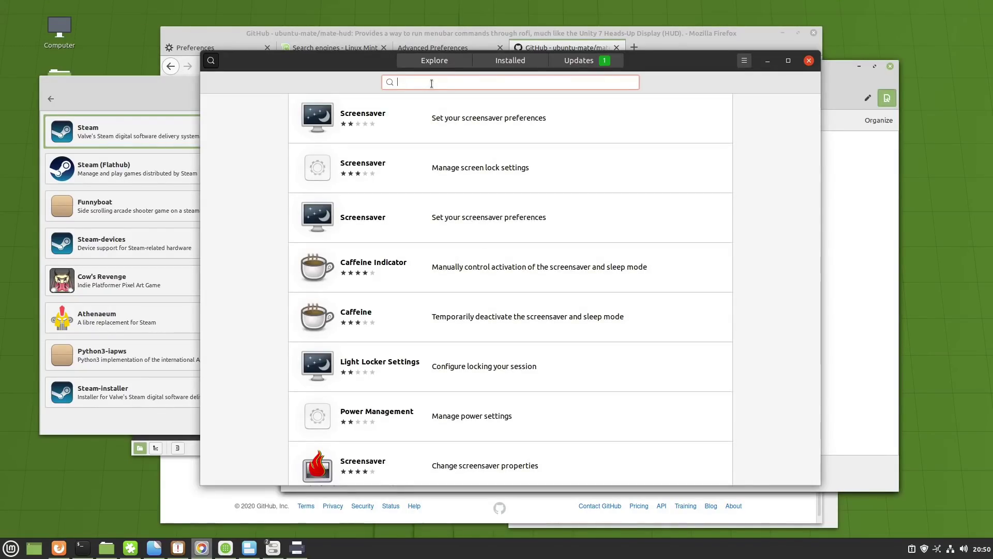
- Search Ubuntu Software for 'steam' and view the Steam details page
{"action": "type", "text": "steam"}
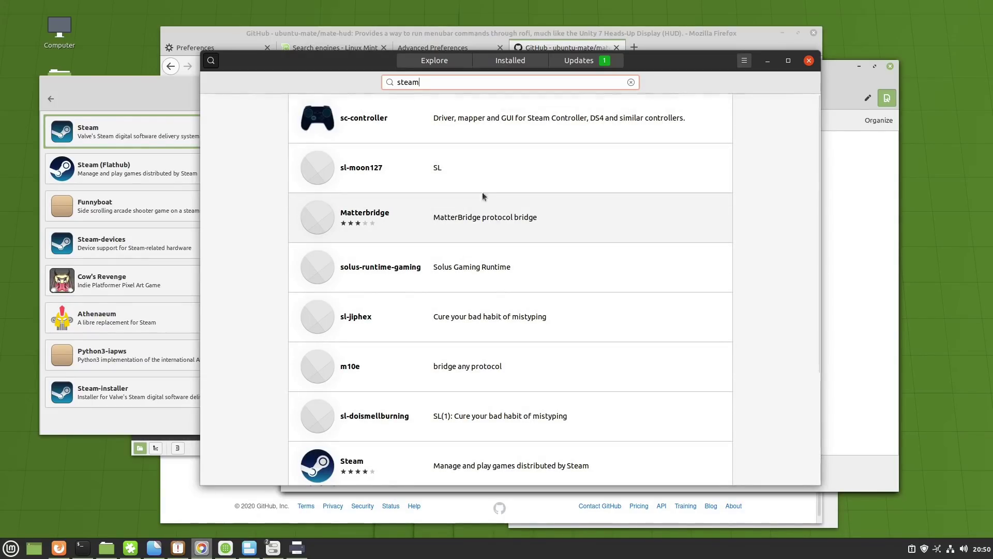
{"action": "scroll", "coordinate": [456, 157], "scroll_direction": "down", "scroll_amount": 3}
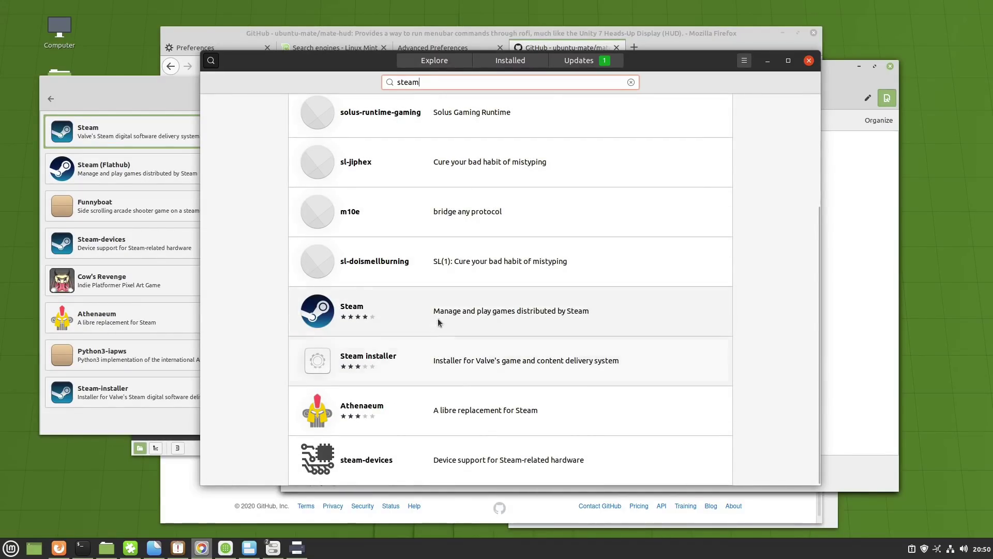
{"action": "scroll", "coordinate": [405, 349], "scroll_direction": "up", "scroll_amount": 3}
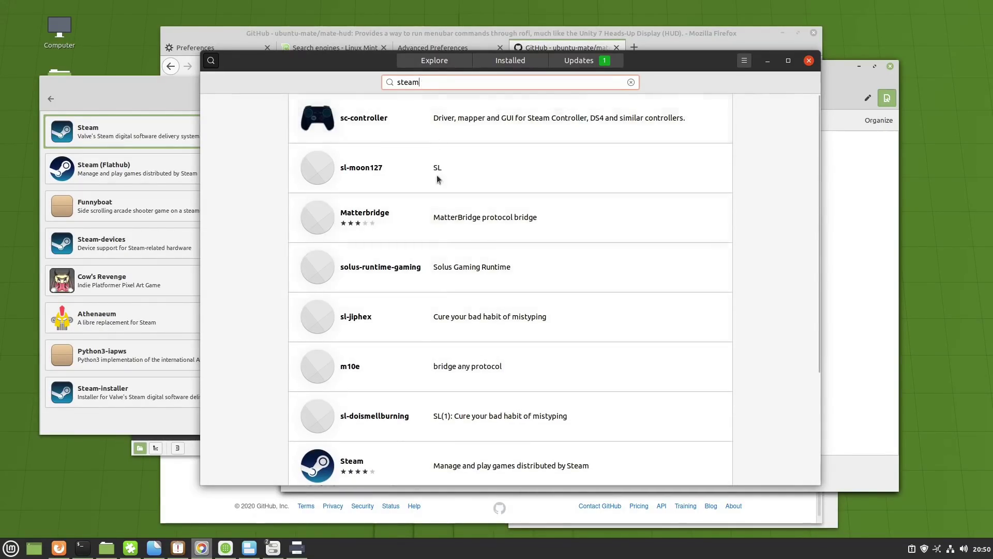
{"action": "scroll", "coordinate": [411, 364], "scroll_direction": "down", "scroll_amount": 3}
{"action": "scroll", "coordinate": [411, 364], "scroll_direction": "up", "scroll_amount": 3}
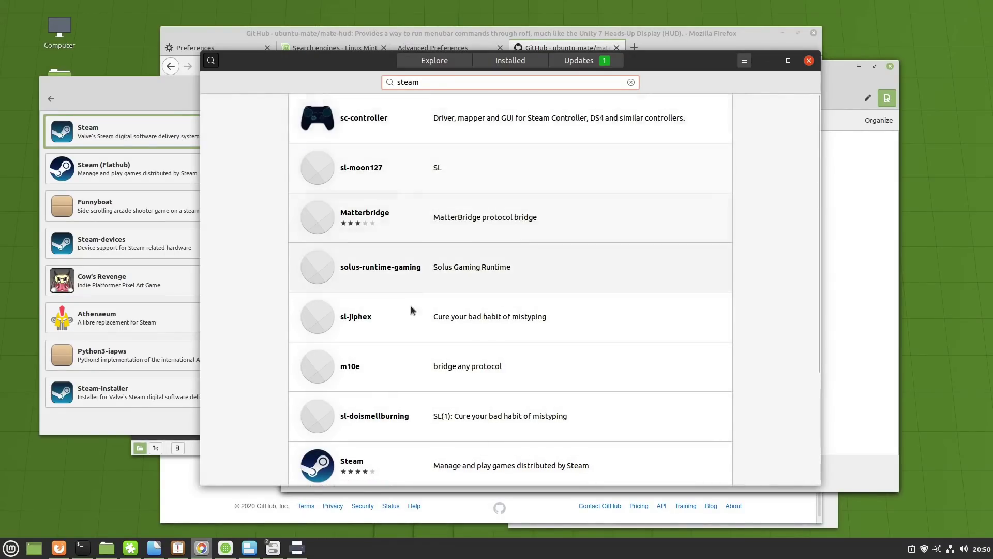
{"action": "scroll", "coordinate": [410, 317], "scroll_direction": "down", "scroll_amount": 3}
{"action": "left_click", "coordinate": [506, 327]}
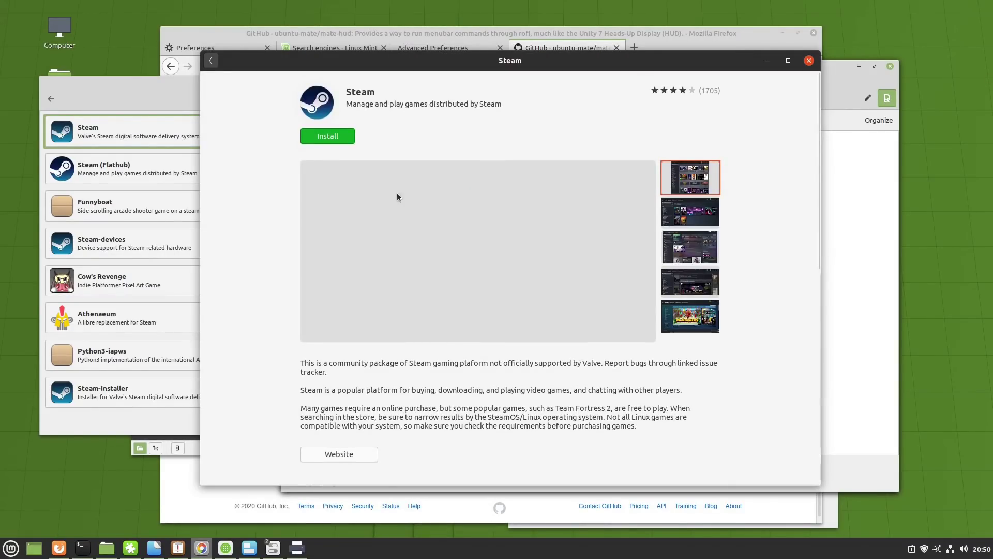
{"action": "left_click", "coordinate": [210, 61]}
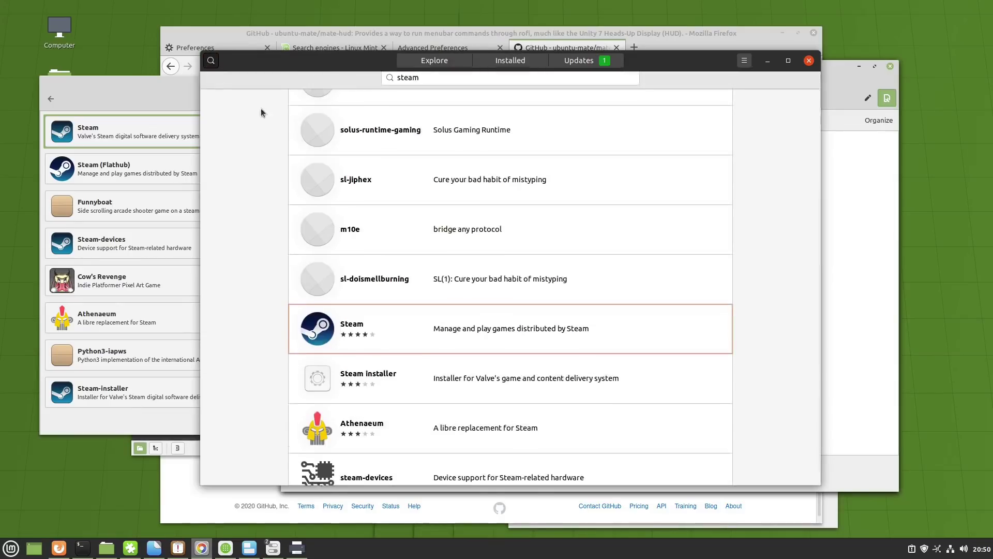
- Compare the Steam installer details with the Flathub Steam details page
{"action": "left_click", "coordinate": [410, 384]}
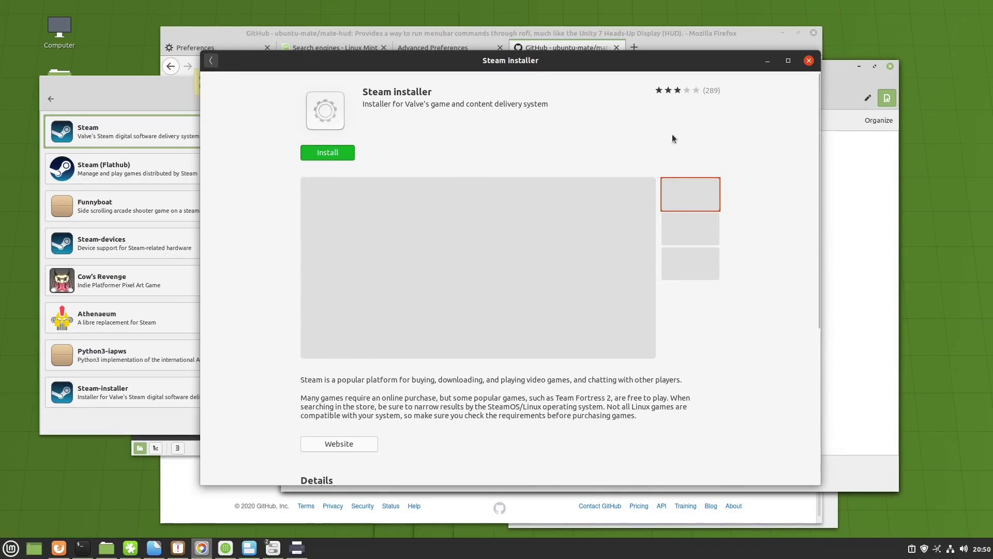
{"action": "scroll", "coordinate": [452, 284], "scroll_direction": "down", "scroll_amount": 2}
{"action": "scroll", "coordinate": [450, 299], "scroll_direction": "down", "scroll_amount": 3}
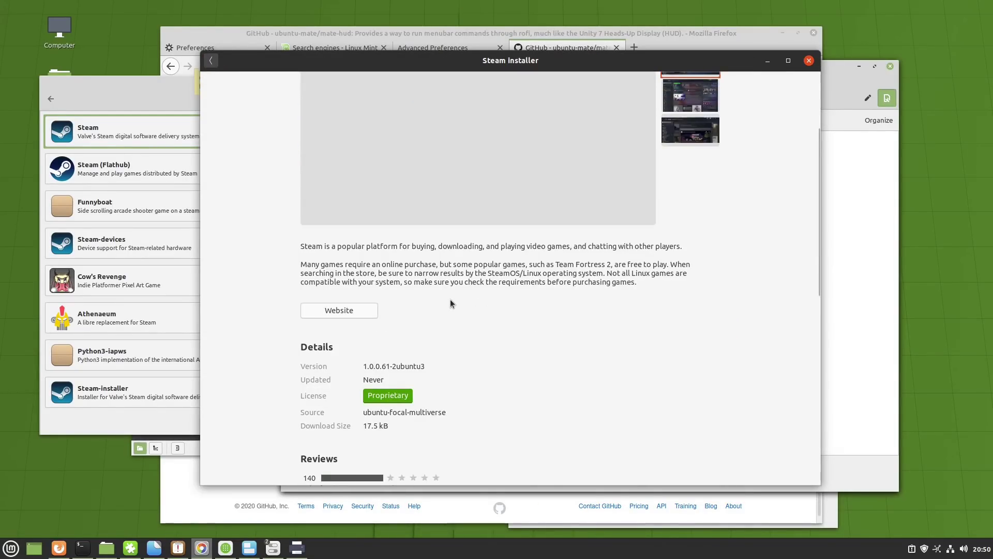
{"action": "scroll", "coordinate": [450, 299], "scroll_direction": "up", "scroll_amount": 5}
{"action": "left_click", "coordinate": [211, 60]}
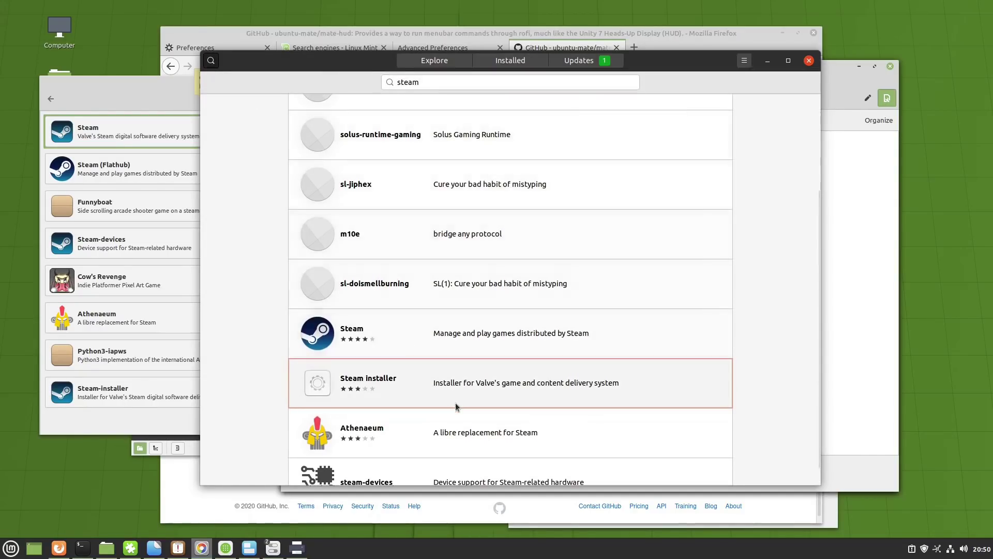
{"action": "left_click", "coordinate": [451, 332]}
{"action": "scroll", "coordinate": [590, 231], "scroll_direction": "down", "scroll_amount": 5}
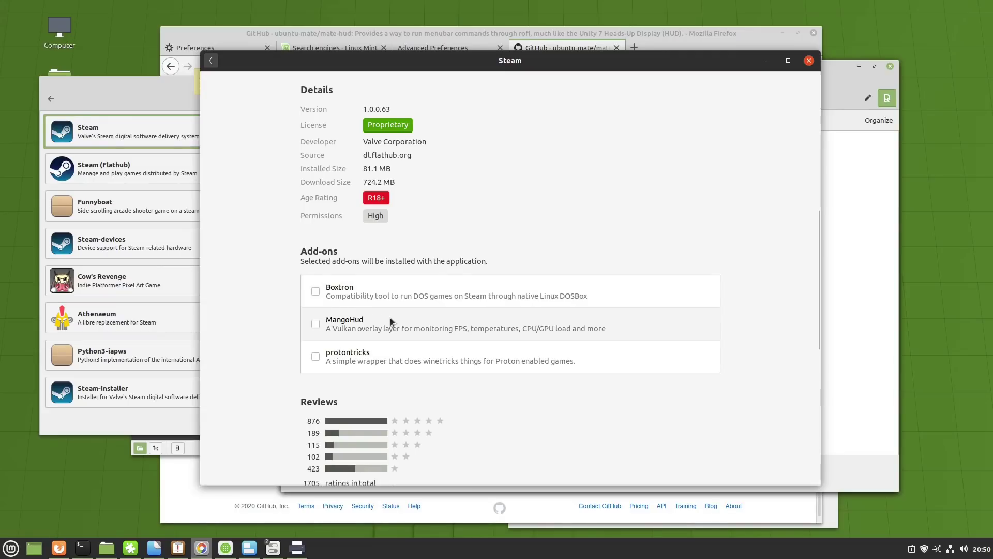
{"action": "scroll", "coordinate": [391, 322], "scroll_direction": "up", "scroll_amount": 6}
- Close the Ubuntu Software store, return Software Manager to its home page and close it
{"action": "left_click", "coordinate": [210, 61]}
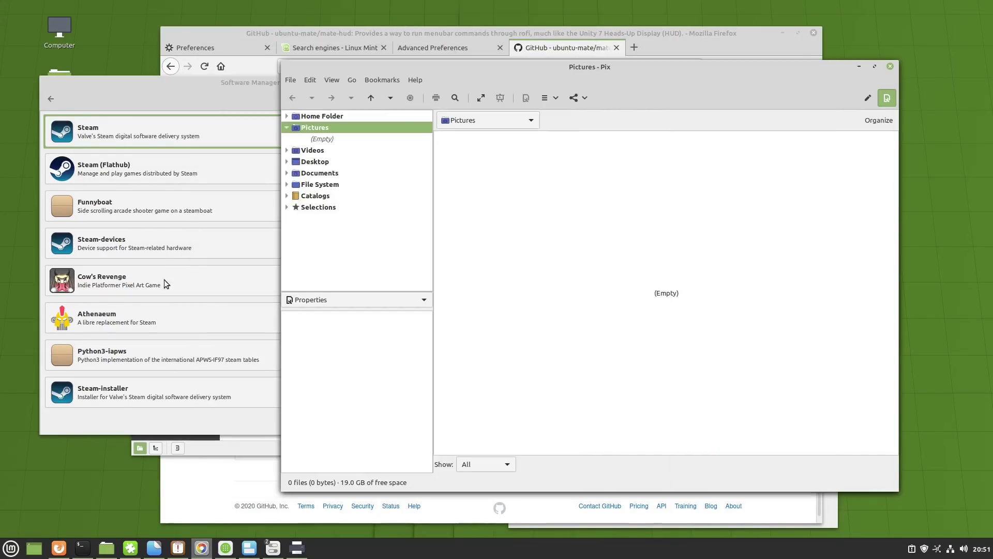
{"action": "left_click", "coordinate": [193, 94]}
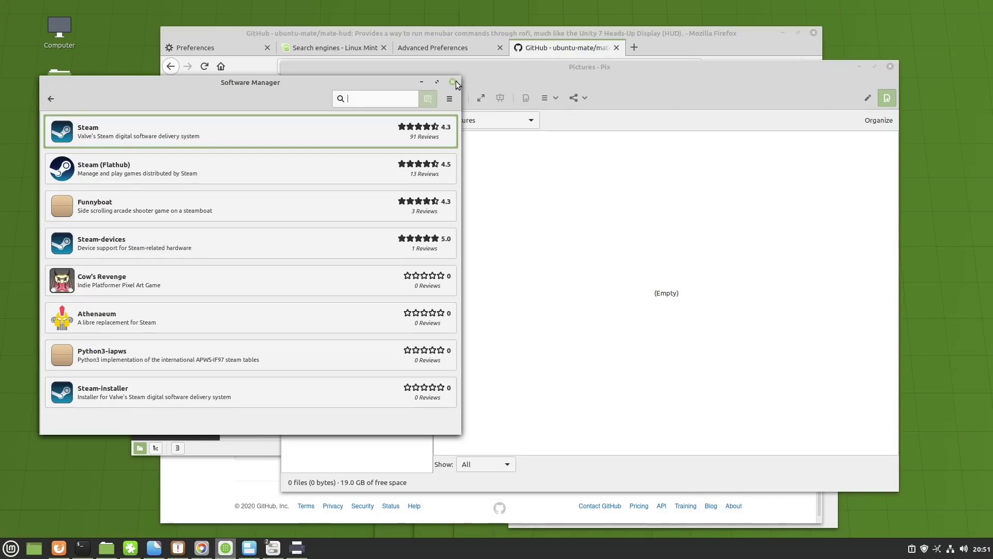
{"action": "left_click", "coordinate": [58, 100]}
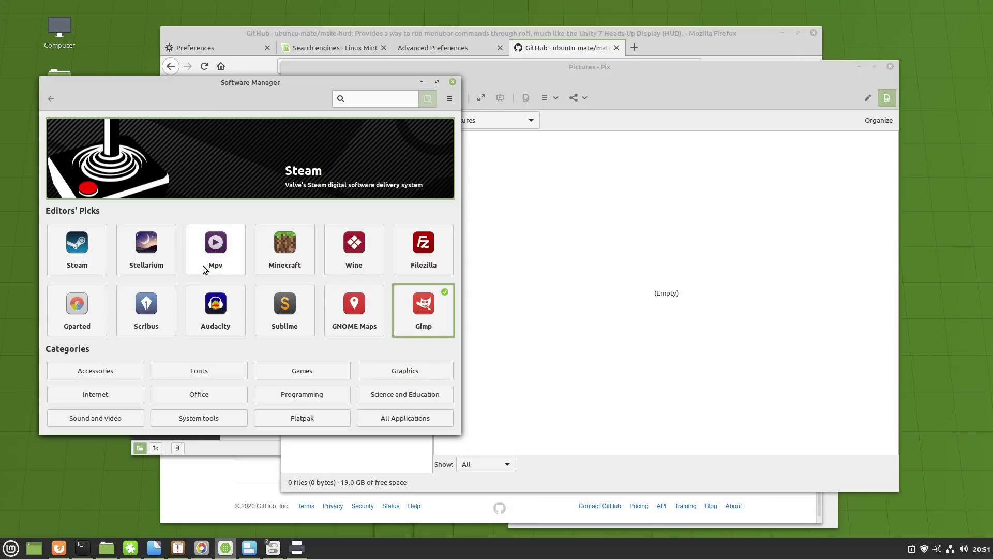
{"action": "left_click", "coordinate": [452, 84]}
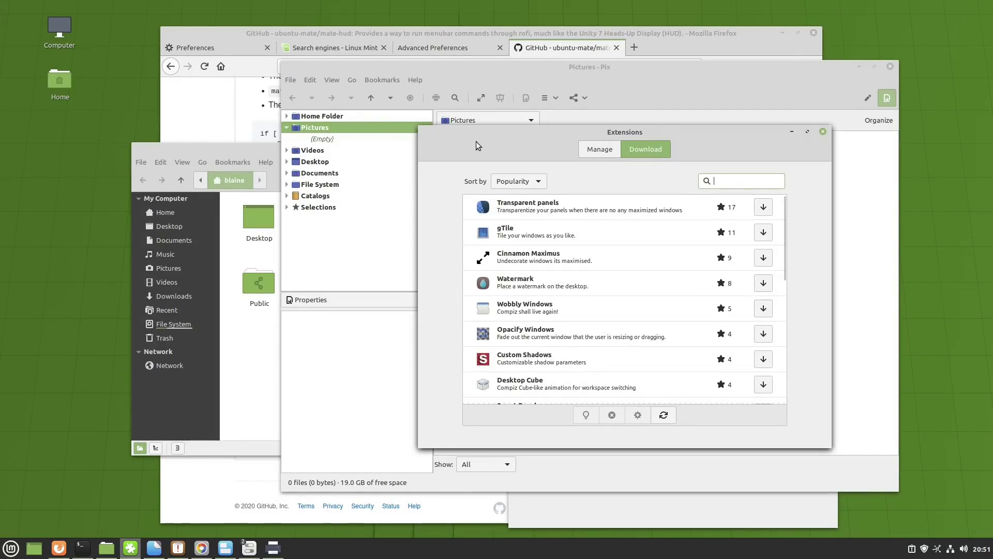
- Move the Extensions window left, view its Manage and Download tabs, then close it
{"action": "left_click_drag", "start_coordinate": [478, 141], "coordinate": [279, 111]}
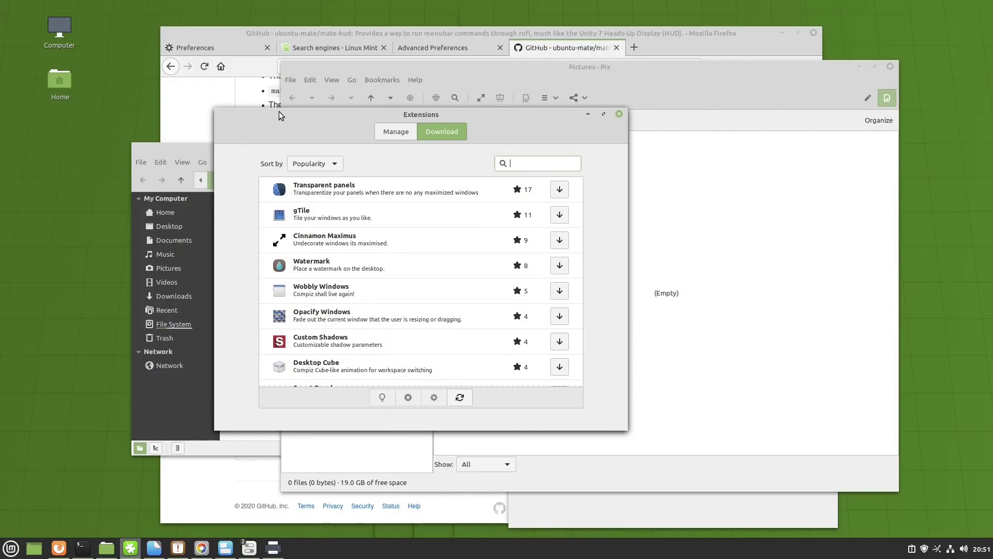
{"action": "left_click", "coordinate": [396, 136]}
{"action": "left_click", "coordinate": [441, 132]}
{"action": "left_click", "coordinate": [619, 114]}
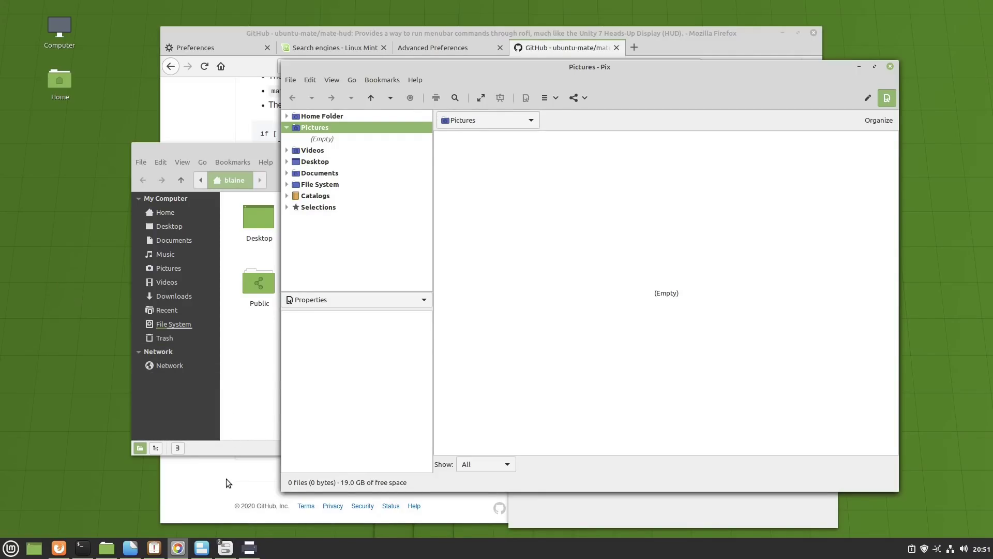
- Bring System Settings forward and glance at the downloadable themes list under Themes
{"action": "mouse_move", "coordinate": [216, 552]}
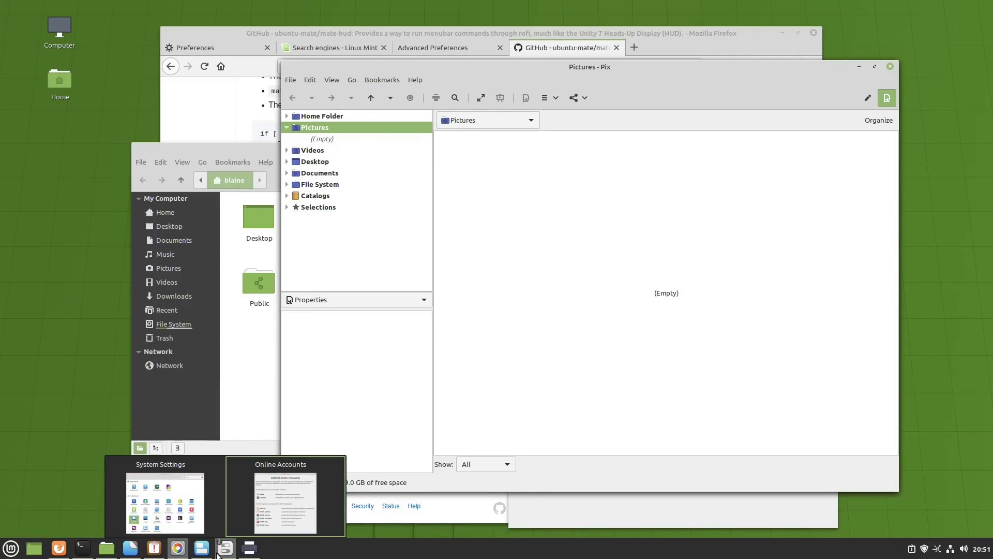
{"action": "left_click", "coordinate": [157, 491]}
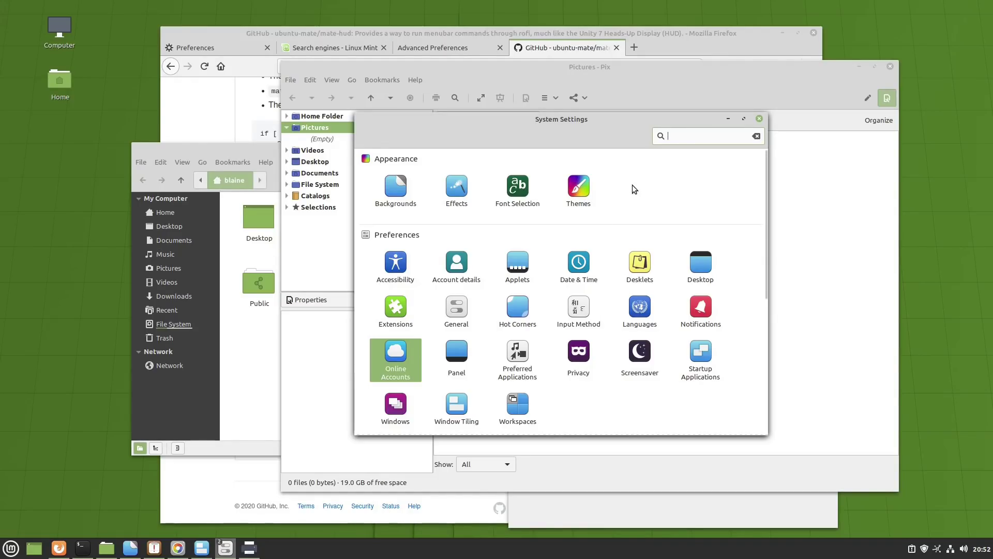
{"action": "scroll", "coordinate": [545, 241], "scroll_direction": "down", "scroll_amount": 3}
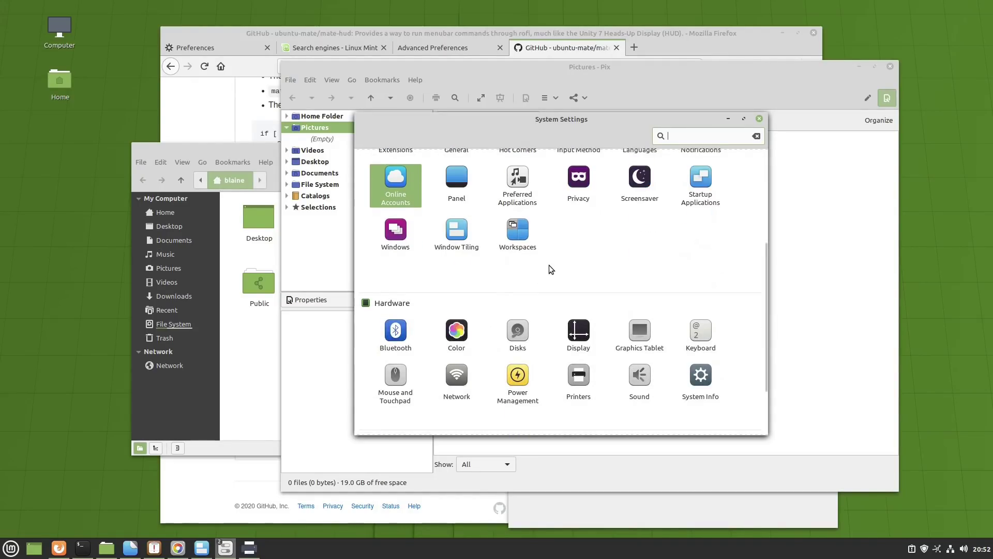
{"action": "scroll", "coordinate": [550, 275], "scroll_direction": "down", "scroll_amount": 2}
{"action": "scroll", "coordinate": [557, 284], "scroll_direction": "up", "scroll_amount": 5}
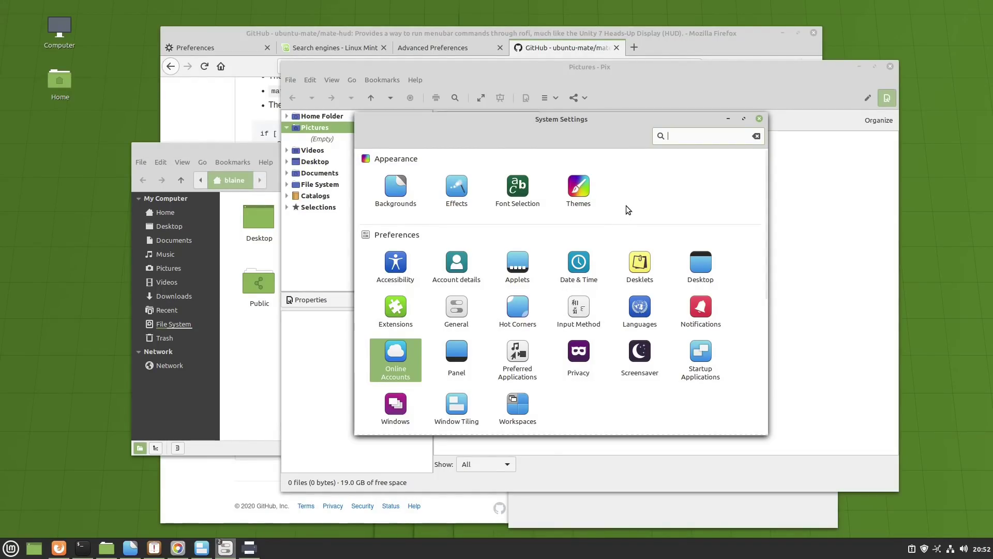
{"action": "left_click", "coordinate": [577, 187]}
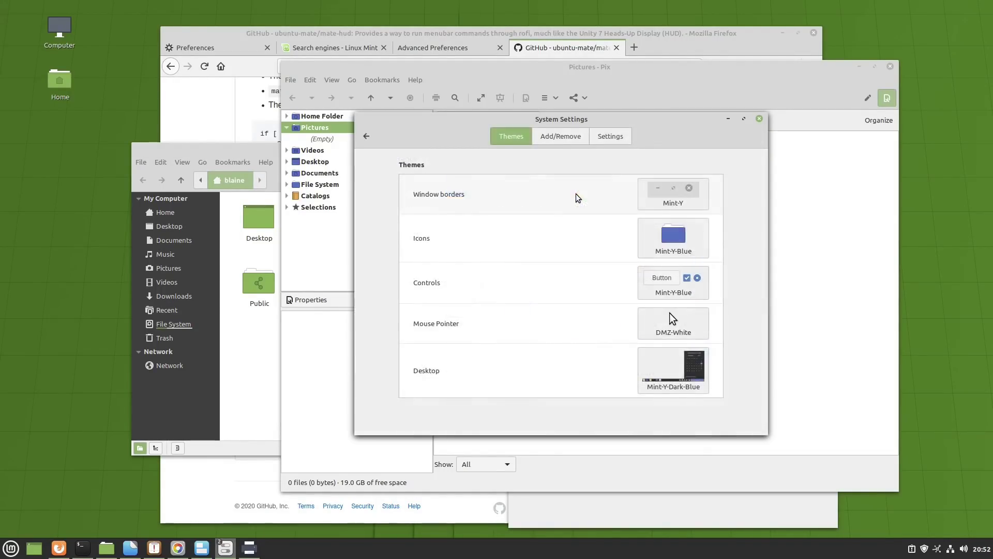
{"action": "left_click", "coordinate": [567, 137]}
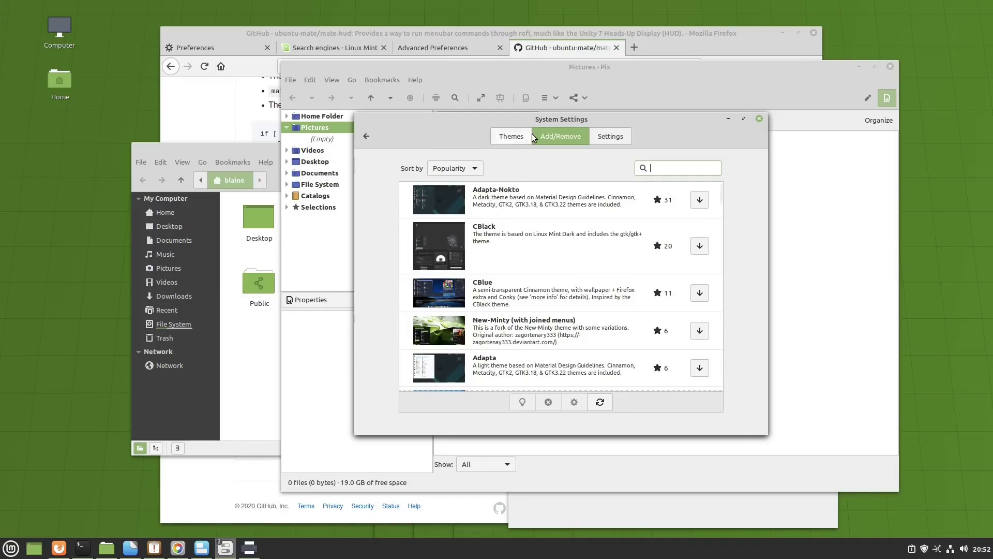
{"action": "left_click", "coordinate": [366, 135]}
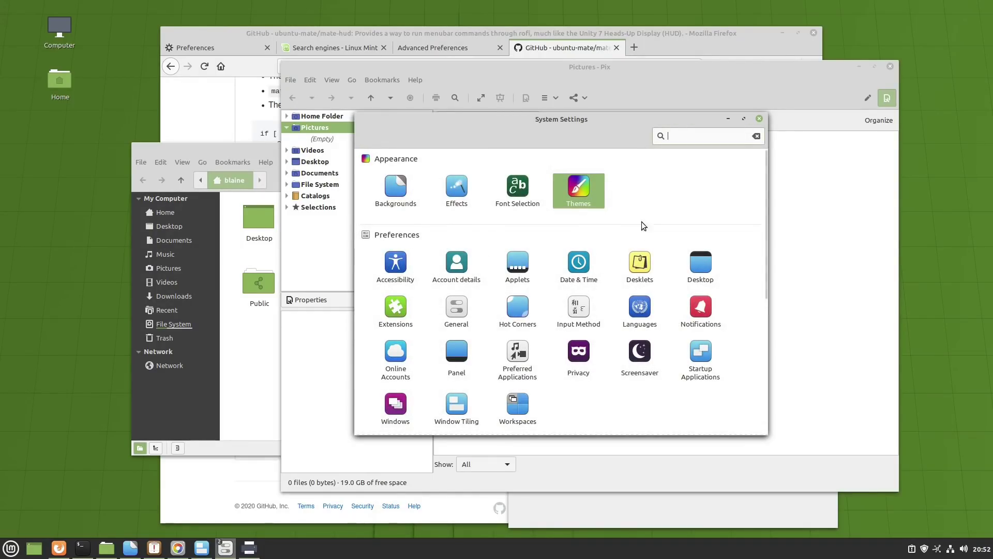
- Browse the downloadable themes list again, then return to the main settings overview
{"action": "left_click", "coordinate": [587, 192]}
{"action": "left_click", "coordinate": [557, 142]}
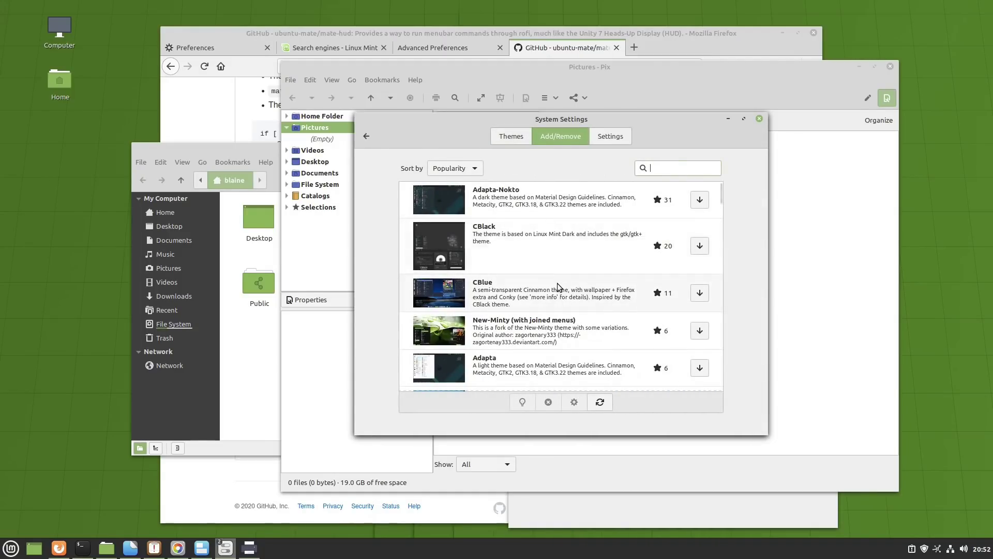
{"action": "scroll", "coordinate": [562, 269], "scroll_direction": "down", "scroll_amount": 3}
{"action": "scroll", "coordinate": [564, 264], "scroll_direction": "up", "scroll_amount": 3}
{"action": "scroll", "coordinate": [562, 298], "scroll_direction": "down", "scroll_amount": 10}
{"action": "scroll", "coordinate": [566, 328], "scroll_direction": "up", "scroll_amount": 3}
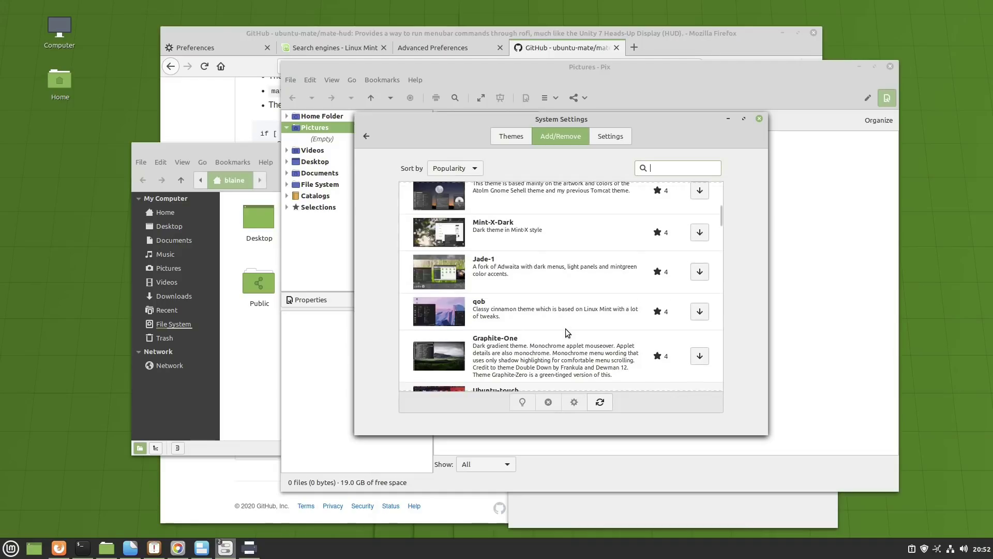
{"action": "scroll", "coordinate": [535, 252], "scroll_direction": "up", "scroll_amount": 5}
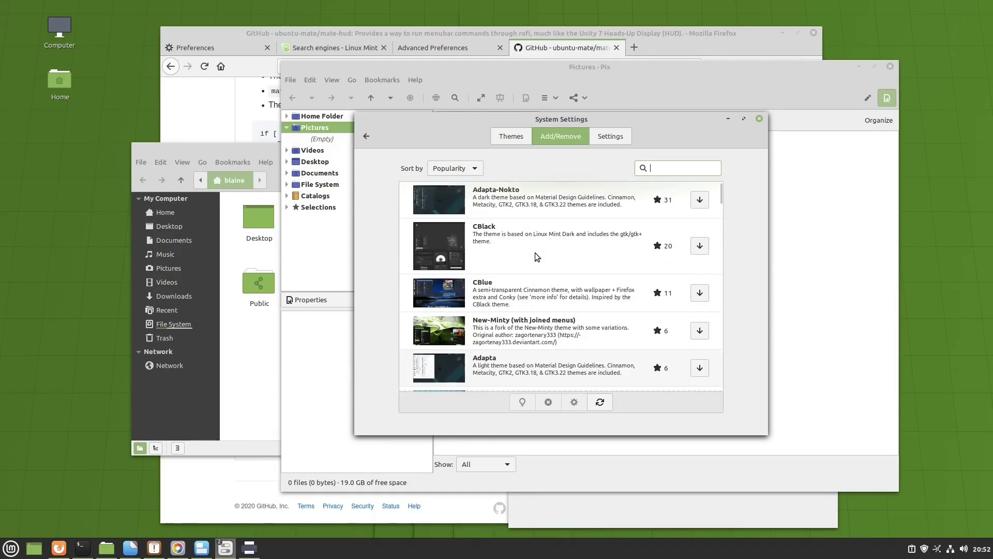
{"action": "left_click", "coordinate": [520, 135]}
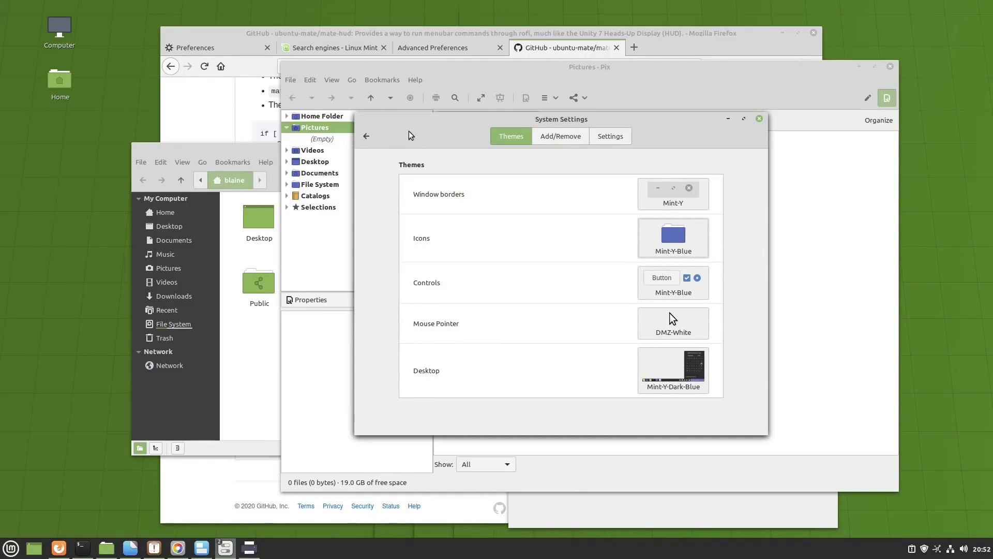
{"action": "left_click", "coordinate": [366, 136]}
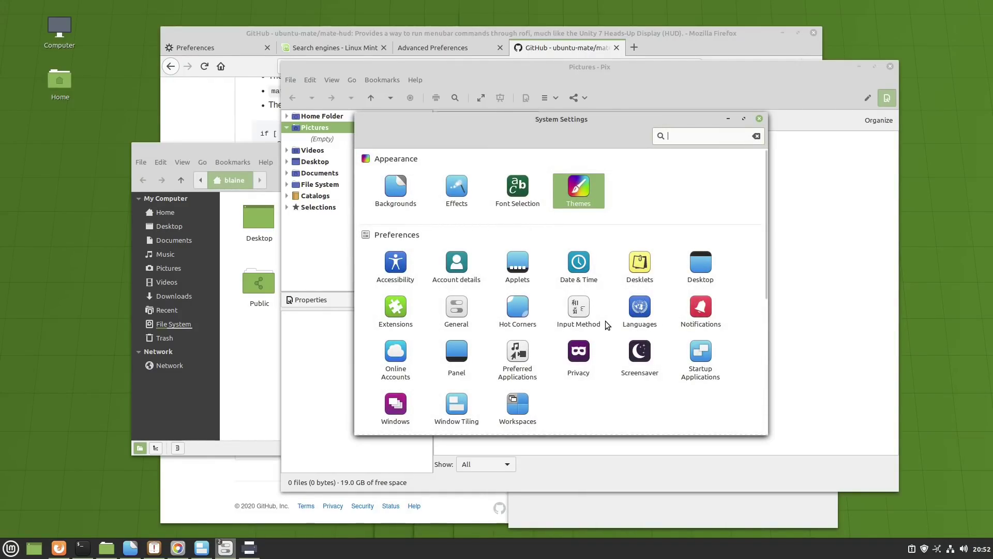
- Browse downloadable extensions like Transparent panels and gTile, then go back to the overview
{"action": "left_click", "coordinate": [399, 309]}
{"action": "left_click", "coordinate": [592, 138]}
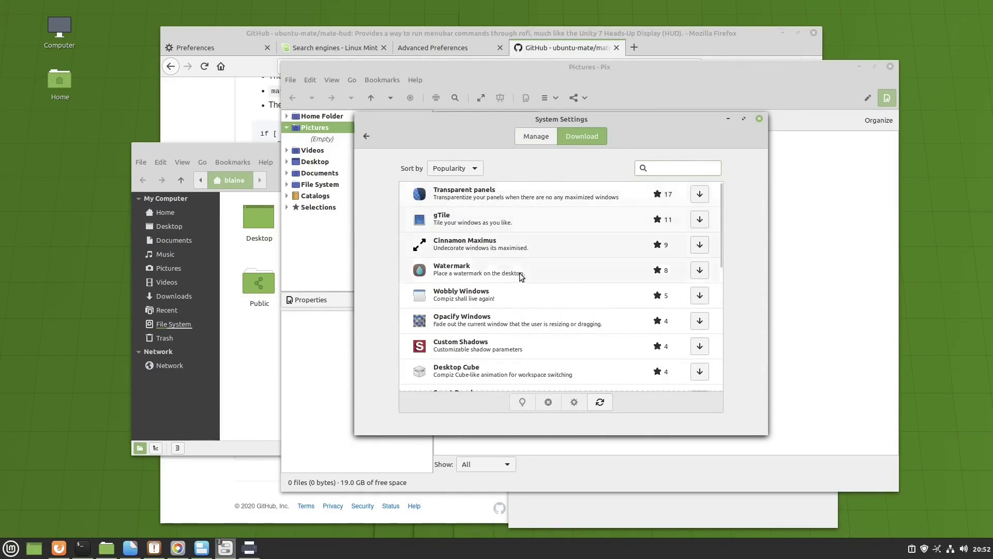
{"action": "scroll", "coordinate": [511, 284], "scroll_direction": "down", "scroll_amount": 10}
{"action": "scroll", "coordinate": [501, 293], "scroll_direction": "up", "scroll_amount": 10}
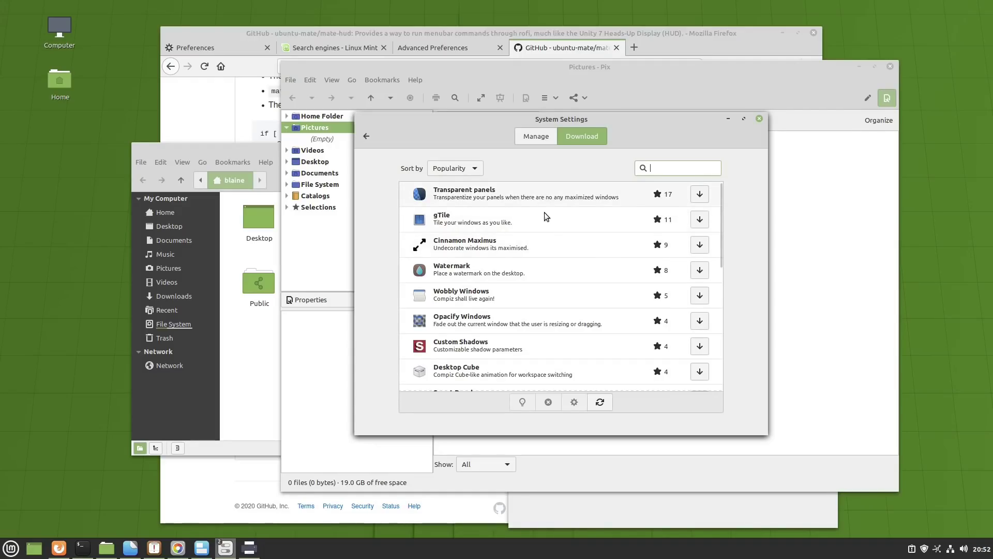
{"action": "scroll", "coordinate": [545, 233], "scroll_direction": "down", "scroll_amount": 5}
{"action": "scroll", "coordinate": [547, 249], "scroll_direction": "up", "scroll_amount": 5}
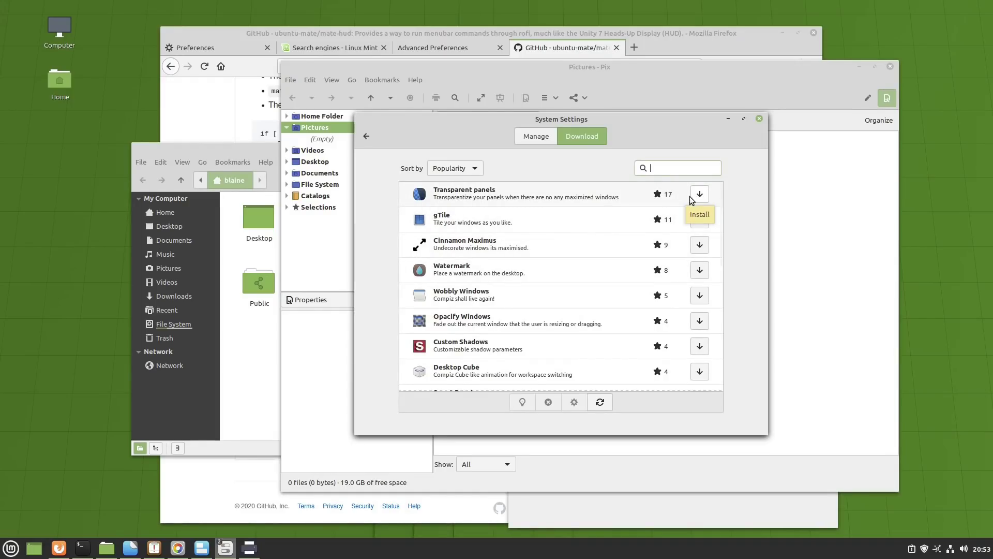
{"action": "left_click", "coordinate": [363, 142]}
- Open Applets, refresh the downloadable applets cache, and browse the download list
{"action": "left_click", "coordinate": [535, 265]}
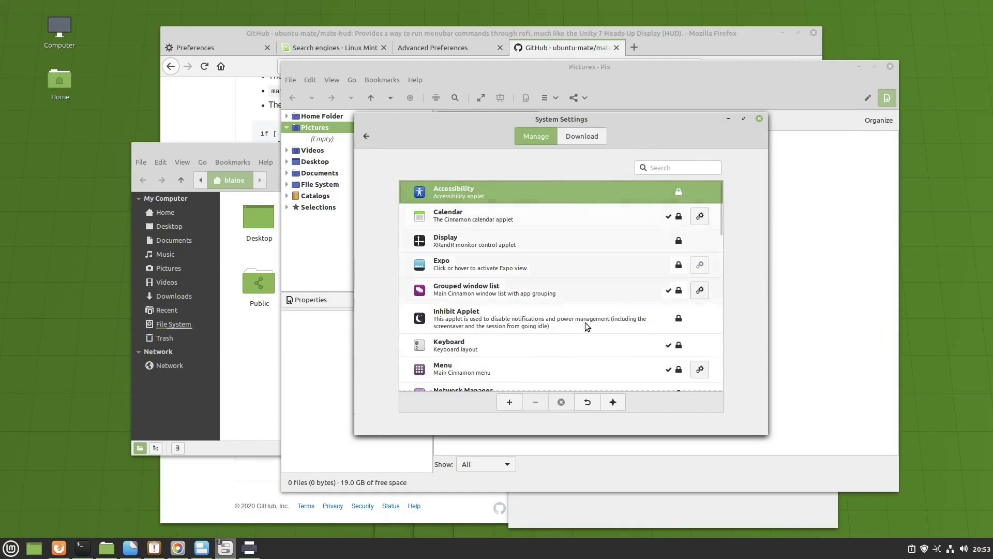
{"action": "scroll", "coordinate": [585, 328], "scroll_direction": "down", "scroll_amount": 5}
{"action": "scroll", "coordinate": [586, 328], "scroll_direction": "up", "scroll_amount": 5}
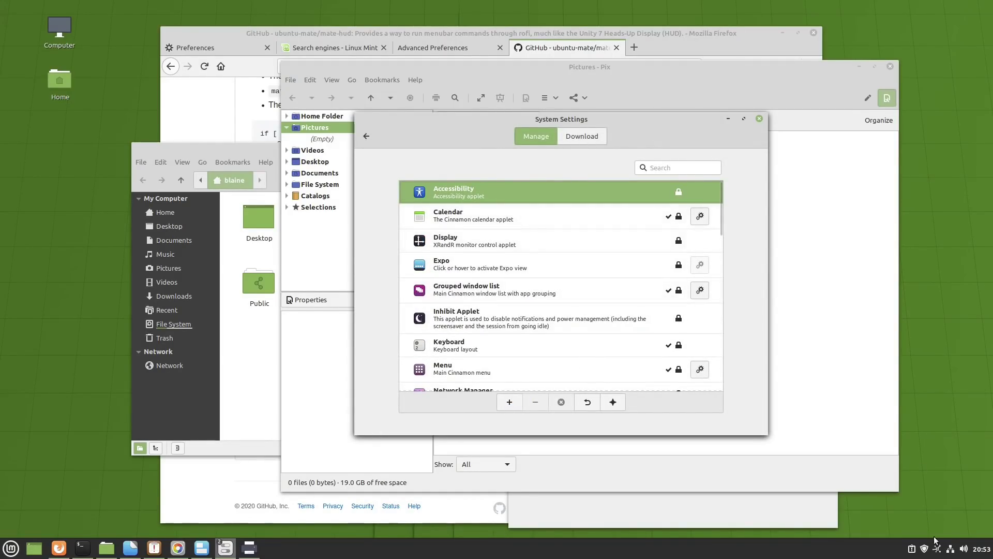
{"action": "left_click", "coordinate": [583, 134]}
{"action": "left_click", "coordinate": [656, 199]}
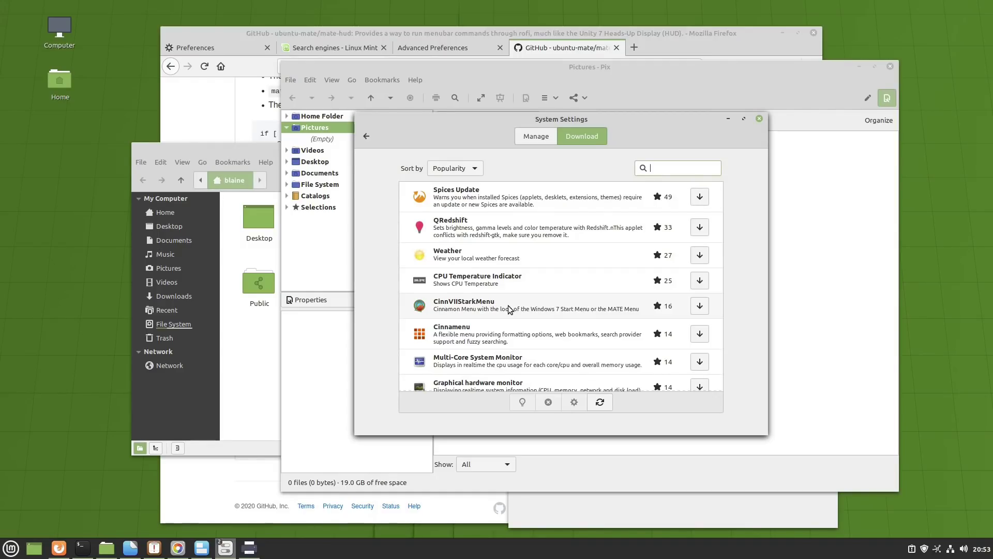
{"action": "scroll", "coordinate": [502, 280], "scroll_direction": "down", "scroll_amount": 10}
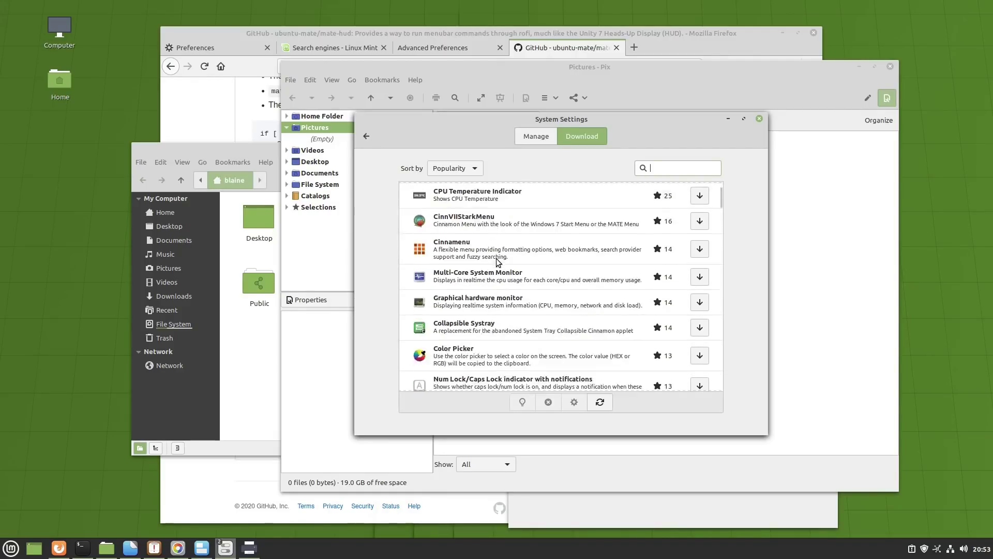
{"action": "scroll", "coordinate": [501, 279], "scroll_direction": "up", "scroll_amount": 10}
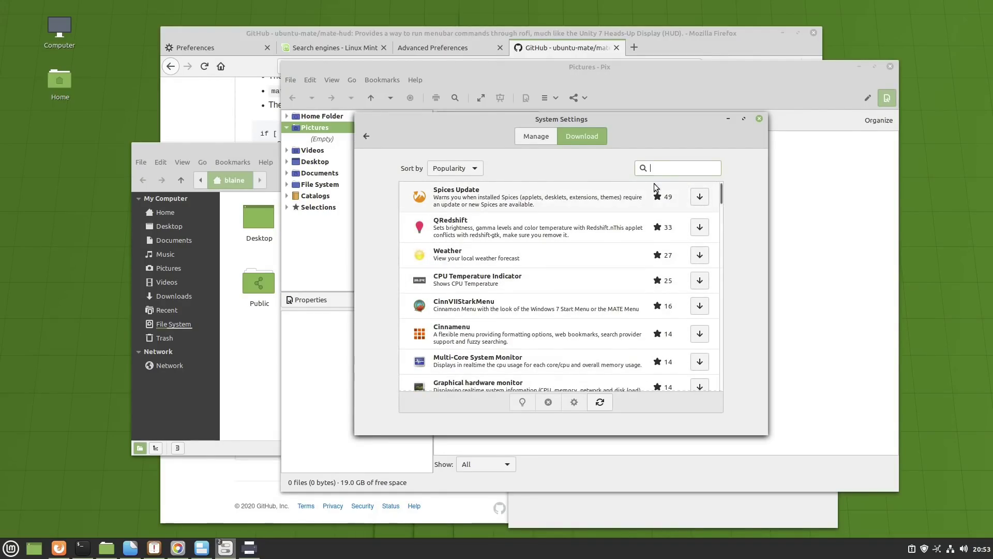
- Switch back to the installed applets and return to the main settings overview
{"action": "left_click", "coordinate": [534, 137]}
{"action": "left_click", "coordinate": [372, 135]}
{"action": "scroll", "coordinate": [520, 274], "scroll_direction": "down", "scroll_amount": 5}
{"action": "scroll", "coordinate": [523, 277], "scroll_direction": "up", "scroll_amount": 4}
{"action": "scroll", "coordinate": [514, 275], "scroll_direction": "up", "scroll_amount": 1}
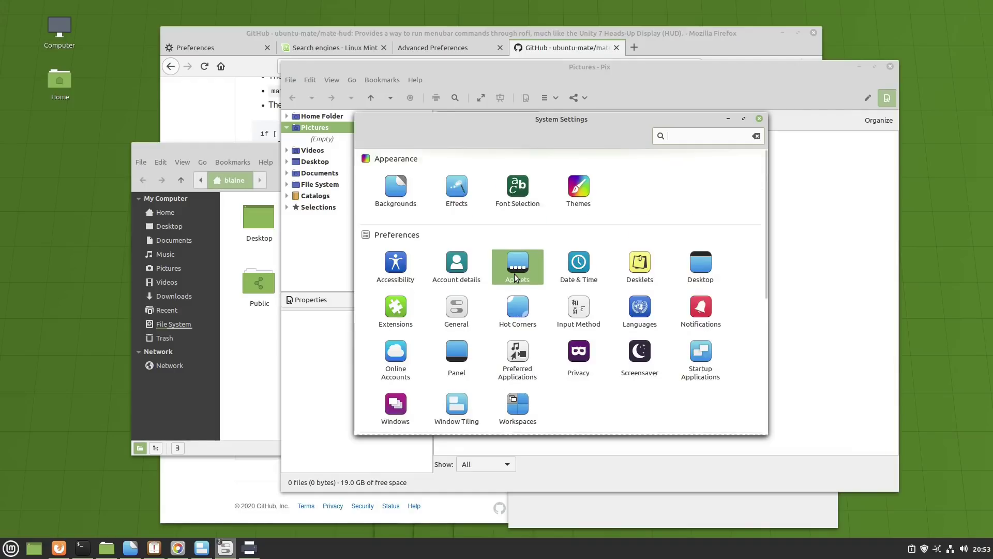
{"action": "scroll", "coordinate": [527, 265], "scroll_direction": "down", "scroll_amount": 5}
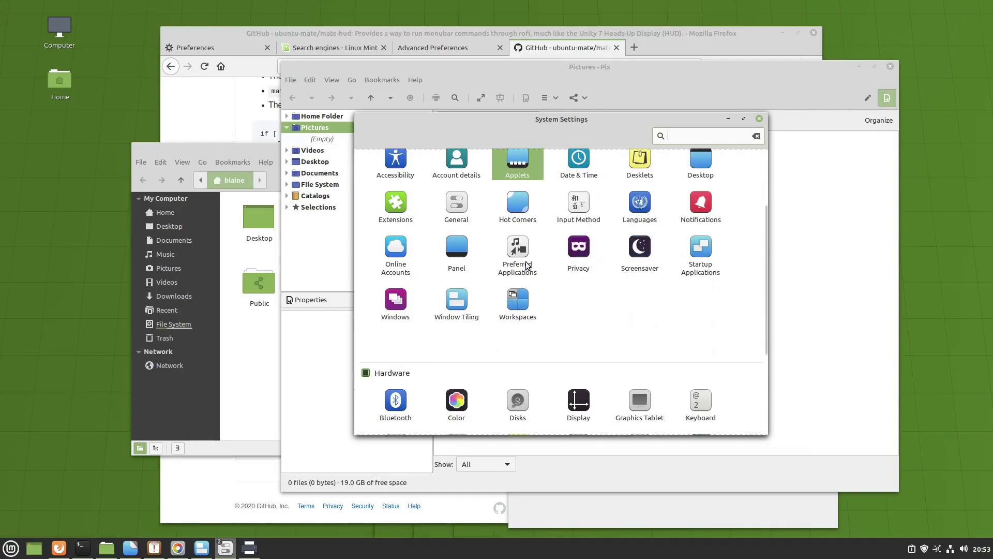
{"action": "scroll", "coordinate": [551, 264], "scroll_direction": "up", "scroll_amount": 5}
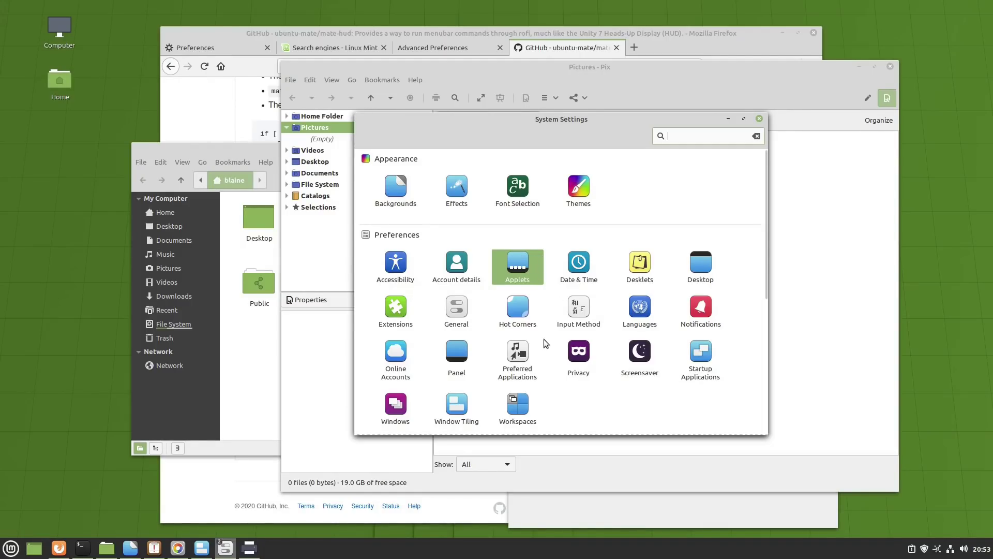
{"action": "scroll", "coordinate": [544, 339], "scroll_direction": "down", "scroll_amount": 1}
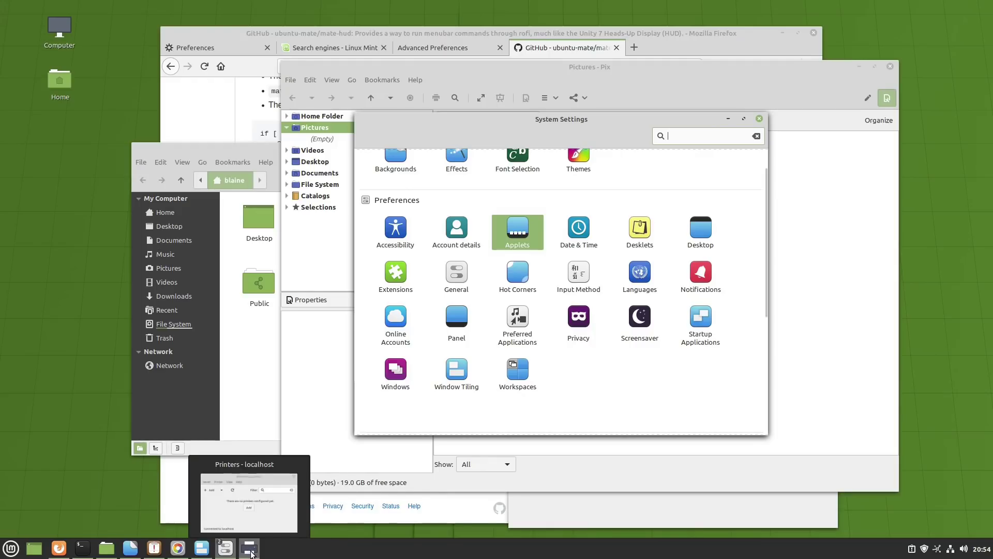
- Scroll through the System information report in System Reports, then view Crash reports
{"action": "left_click", "coordinate": [154, 548]}
{"action": "left_click_drag", "start_coordinate": [310, 117], "coordinate": [246, 112]}
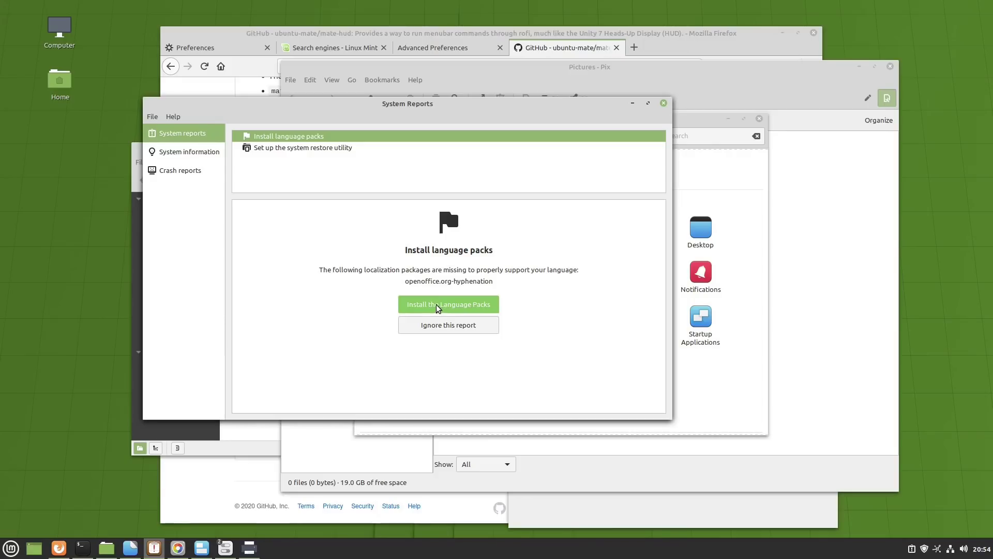
{"action": "left_click", "coordinate": [182, 151]}
{"action": "scroll", "coordinate": [345, 214], "scroll_direction": "down", "scroll_amount": 10}
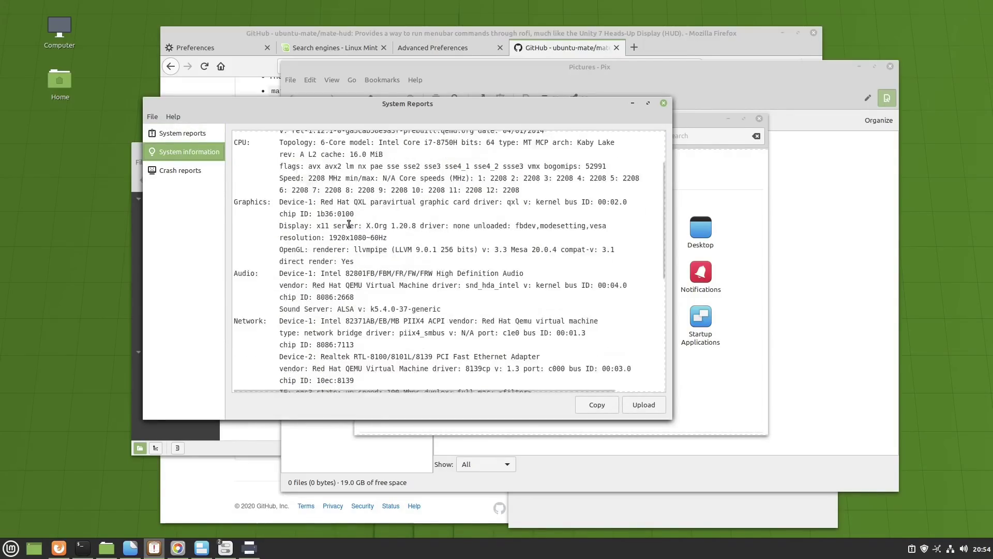
{"action": "scroll", "coordinate": [349, 228], "scroll_direction": "up", "scroll_amount": 10}
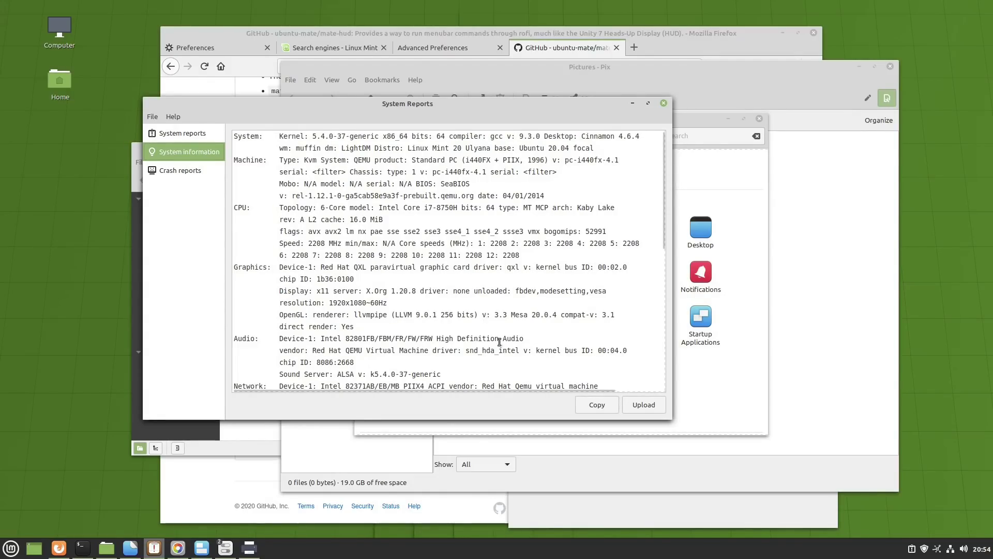
{"action": "scroll", "coordinate": [492, 293], "scroll_direction": "down", "scroll_amount": 9}
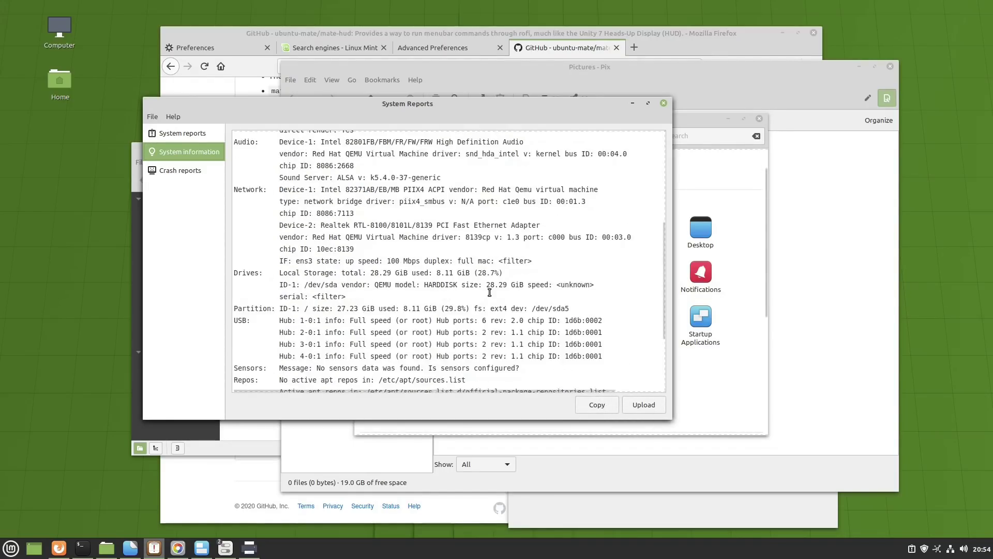
{"action": "scroll", "coordinate": [490, 292], "scroll_direction": "up", "scroll_amount": 6}
{"action": "scroll", "coordinate": [489, 292], "scroll_direction": "up", "scroll_amount": 3}
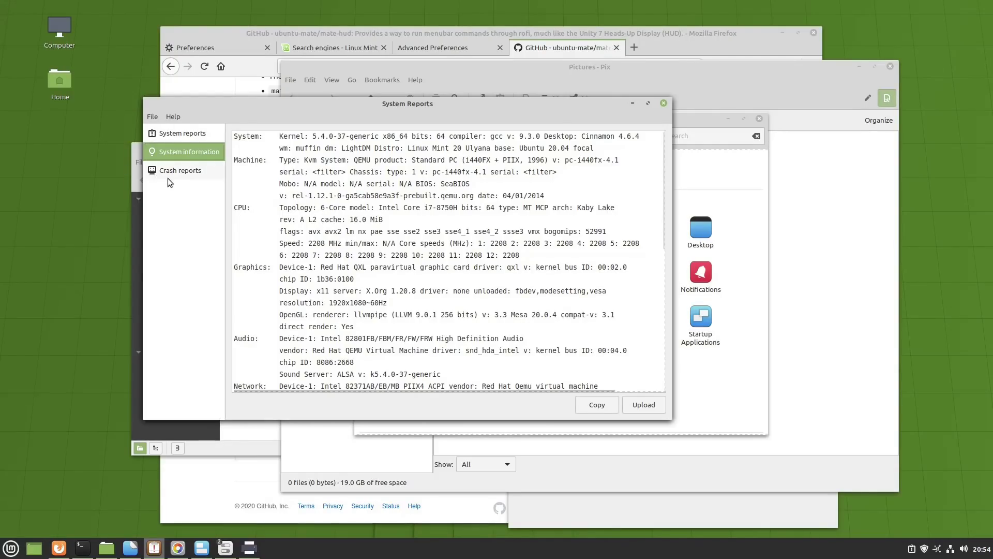
{"action": "left_click", "coordinate": [181, 171]}
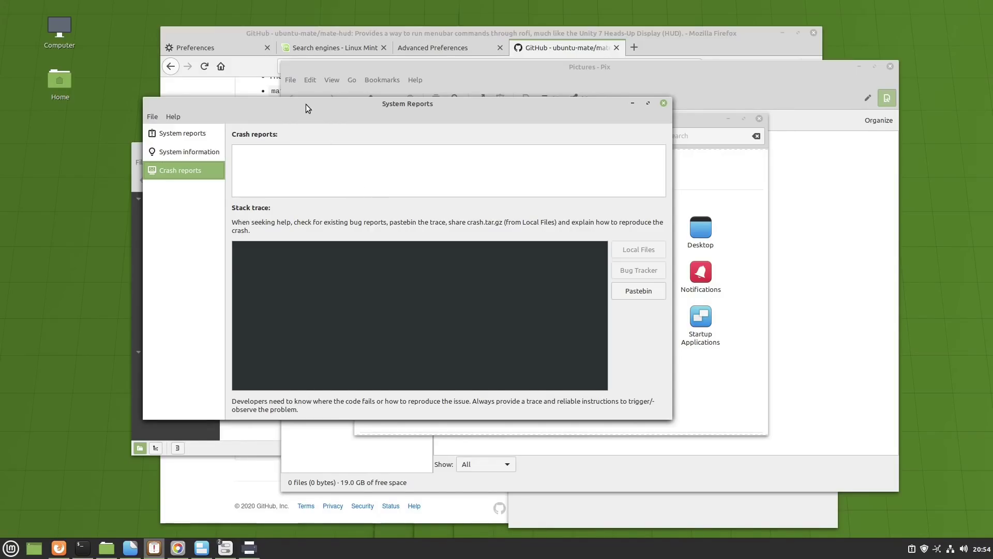
{"action": "left_click_drag", "start_coordinate": [297, 103], "coordinate": [234, 124]}
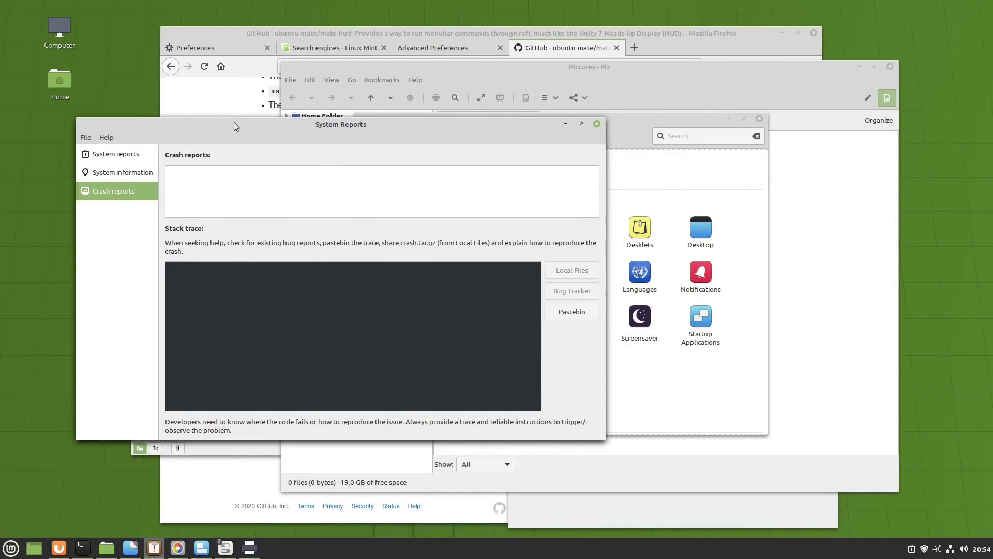
- Close the System Reports and Pix windows
{"action": "key", "text": "alt+F4"}
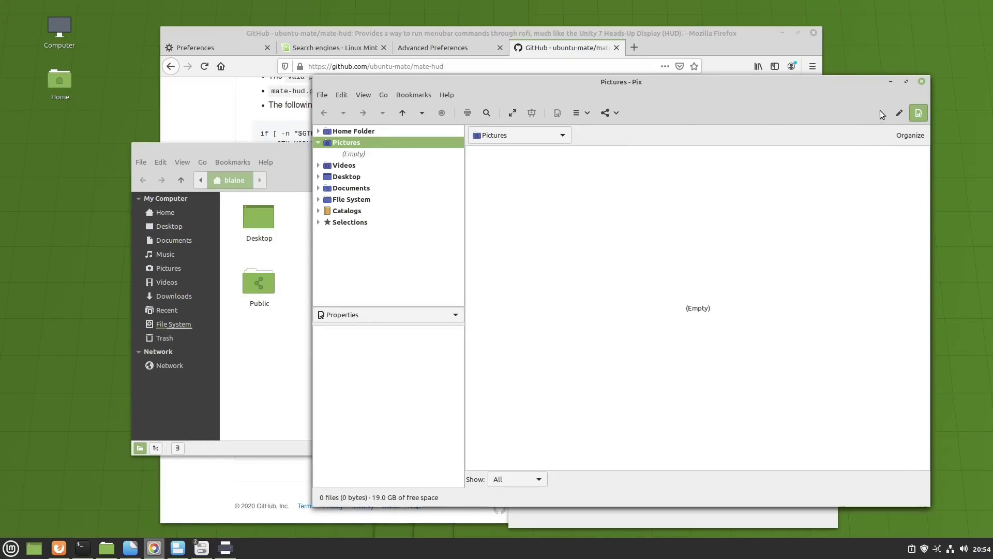
{"action": "left_click", "coordinate": [925, 105]}
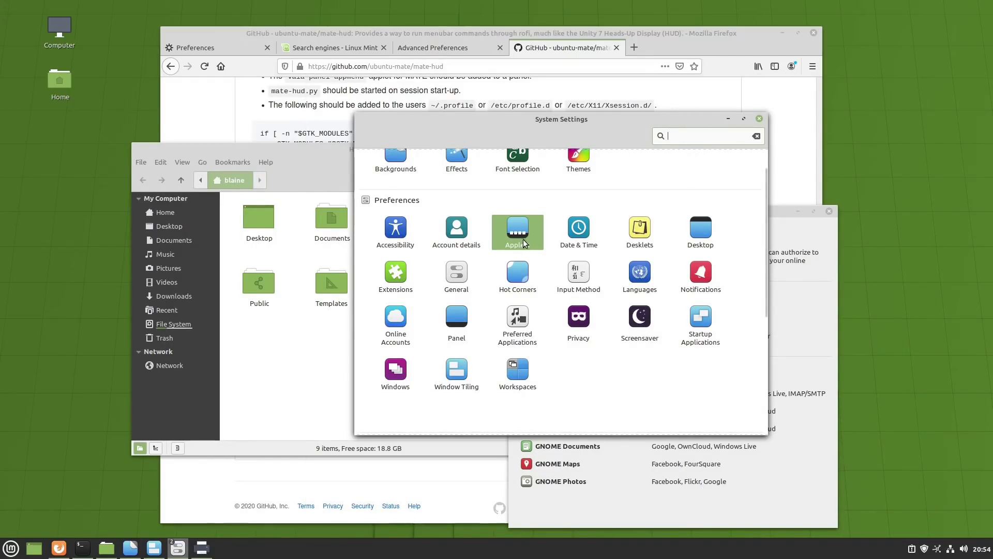
{"action": "scroll", "coordinate": [525, 248], "scroll_direction": "up", "scroll_amount": 2}
- Open Themes, then launch a fresh System Settings window from the menu favourites
{"action": "left_click", "coordinate": [580, 190]}
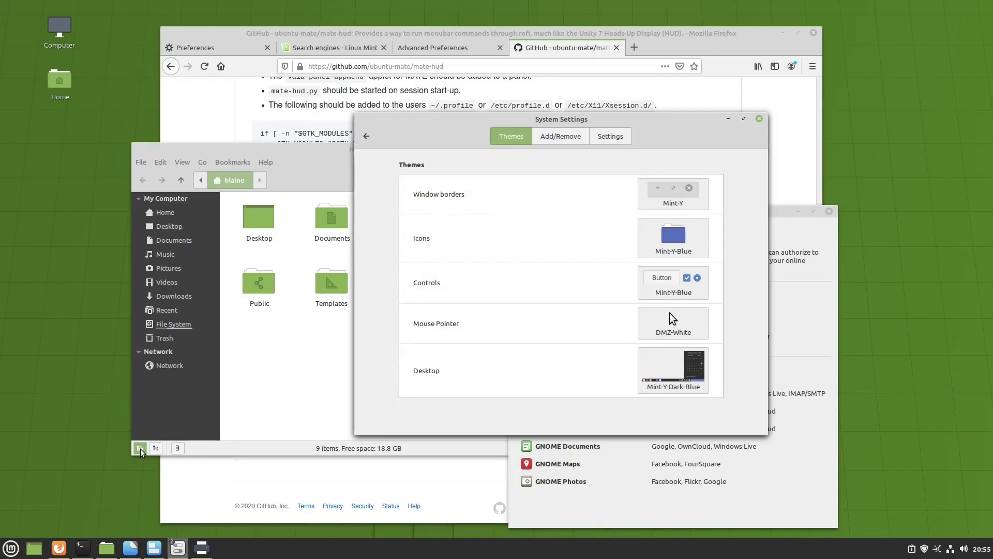
{"action": "left_click", "coordinate": [10, 548]}
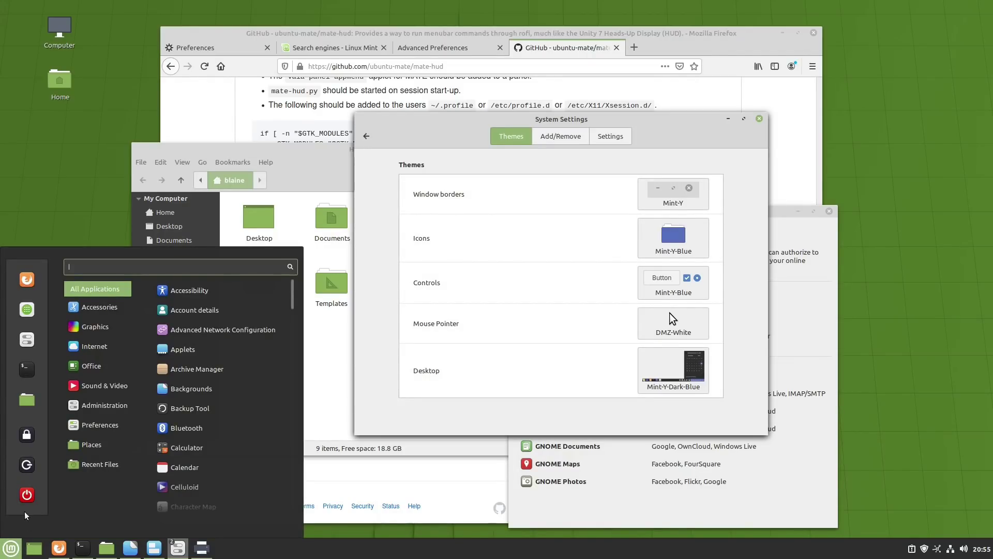
{"action": "left_click", "coordinate": [30, 340]}
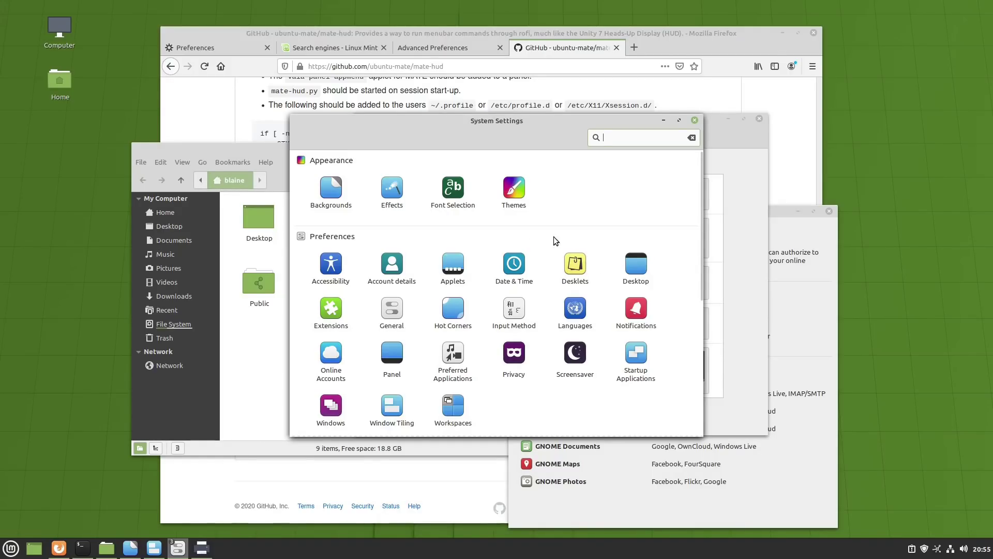
- Check the Effects settings, keep Cinnamon as the effects style, and return to the overview
{"action": "left_click", "coordinate": [393, 197]}
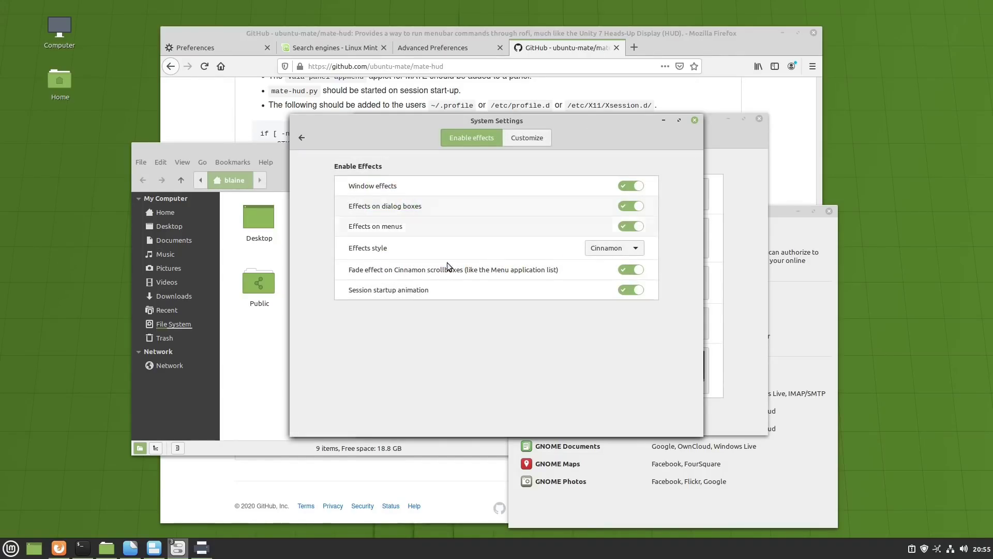
{"action": "left_click", "coordinate": [520, 144]}
{"action": "left_click", "coordinate": [475, 138]}
{"action": "left_click", "coordinate": [618, 248]}
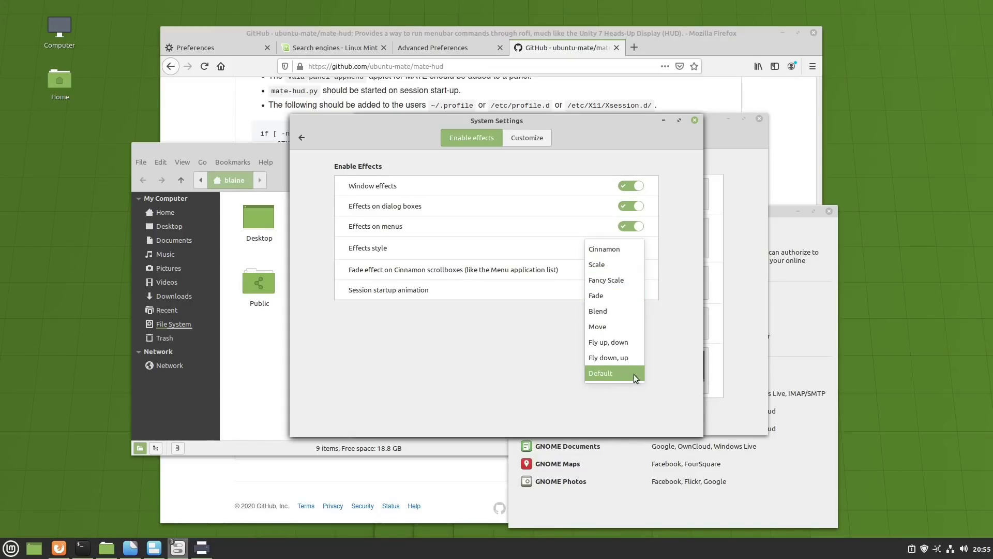
{"action": "left_click", "coordinate": [520, 359]}
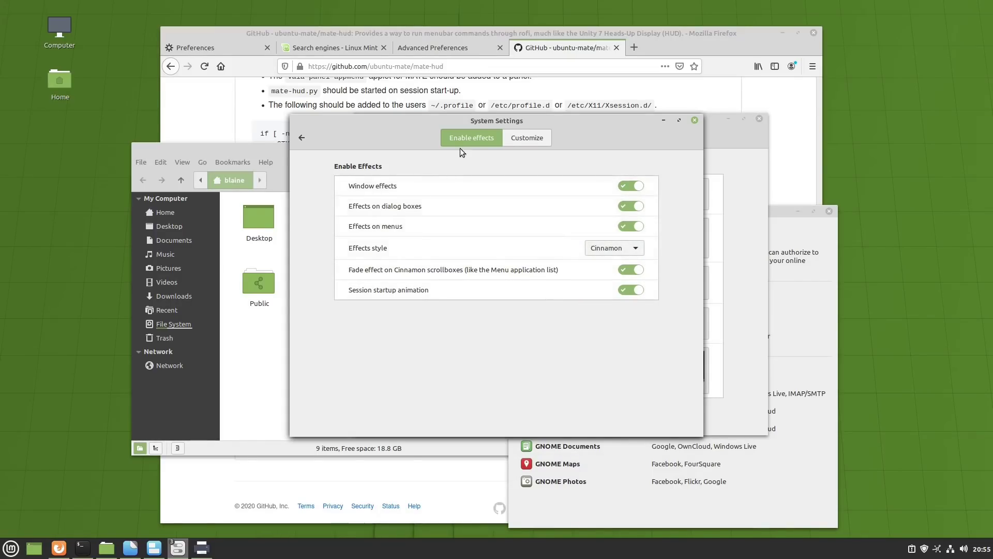
{"action": "left_click", "coordinate": [302, 138]}
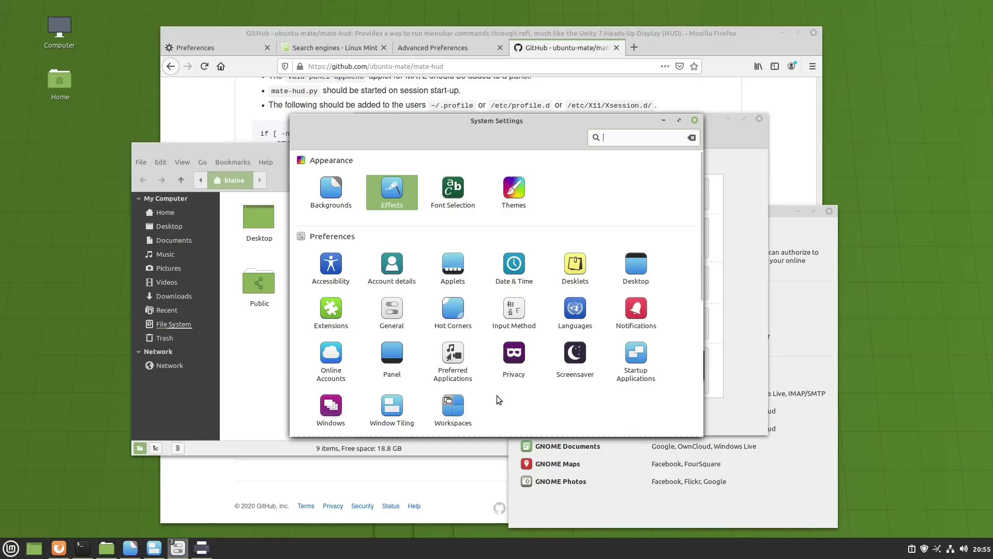
- Close the Welcome screen and move the Home folder window to the left
{"action": "scroll", "coordinate": [515, 390], "scroll_direction": "down", "scroll_amount": 5}
{"action": "scroll", "coordinate": [573, 340], "scroll_direction": "down", "scroll_amount": 2}
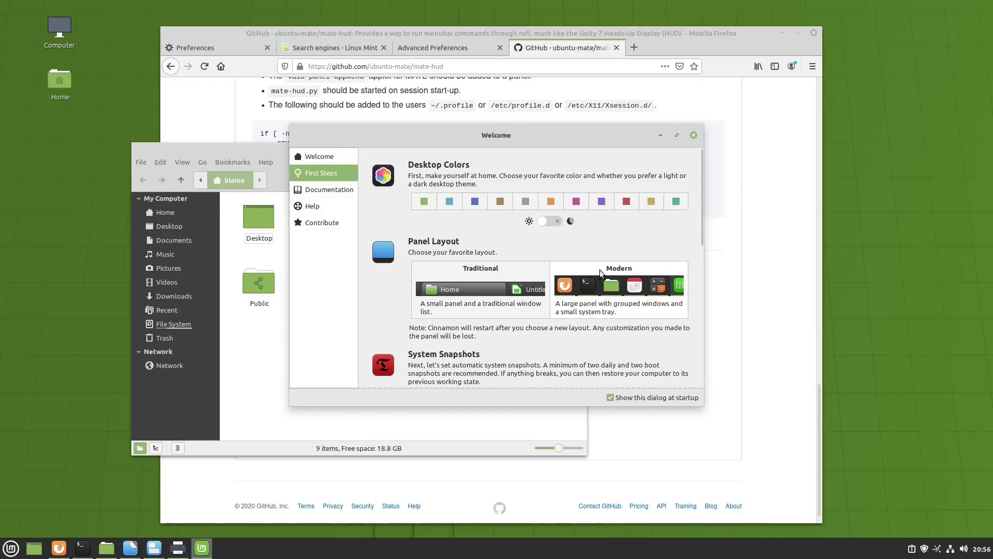
{"action": "left_click", "coordinate": [693, 135]}
{"action": "left_click_drag", "start_coordinate": [407, 147], "coordinate": [328, 144]}
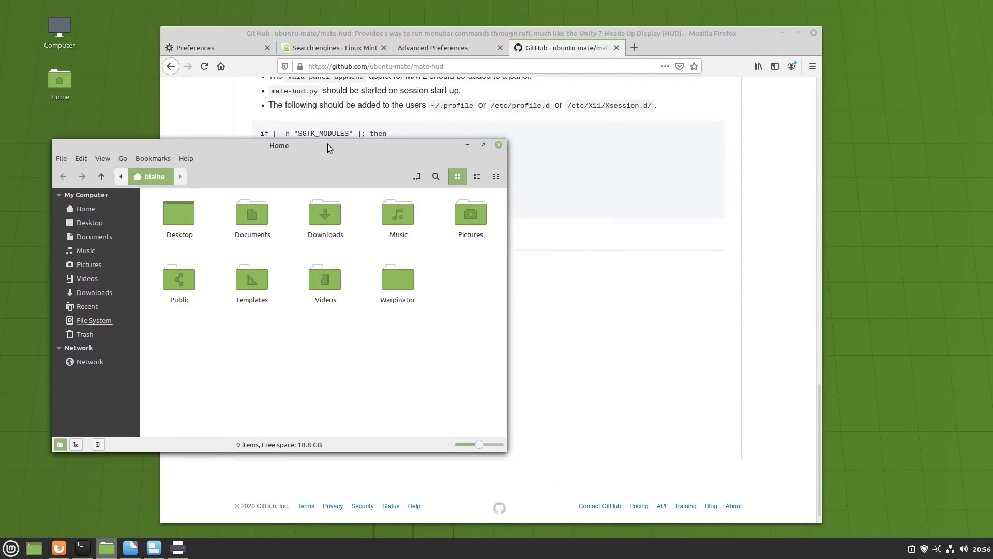
- Bring the Home folder back in front of Firefox and clear the Desktop folder selection
{"action": "left_click", "coordinate": [699, 32]}
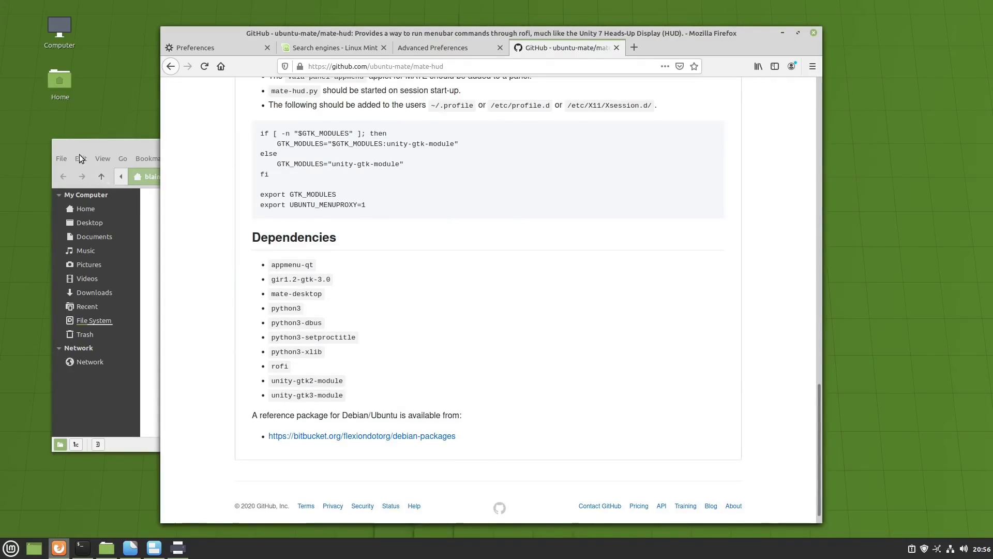
{"action": "left_click", "coordinate": [108, 151]}
{"action": "left_click", "coordinate": [182, 228]}
{"action": "left_click", "coordinate": [230, 262]}
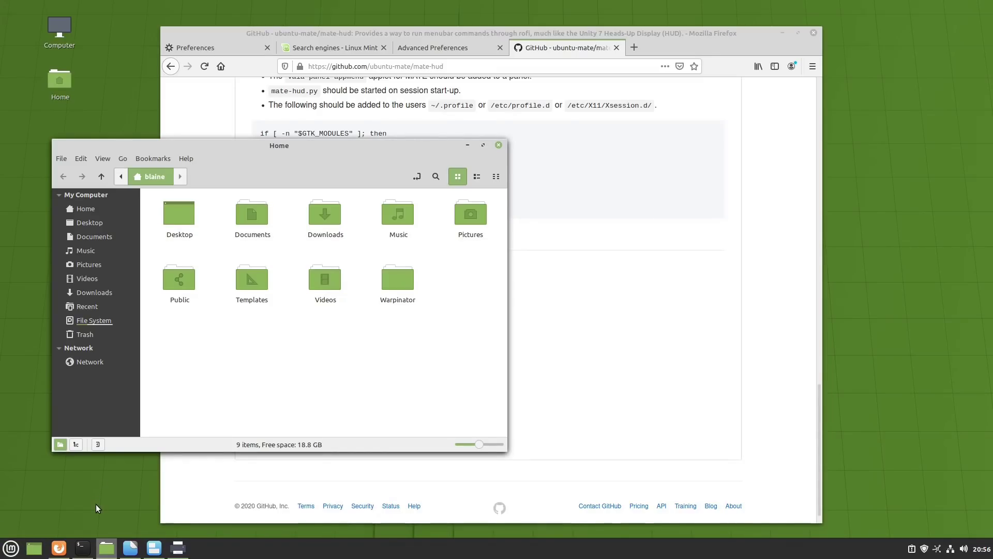
- Launch Display settings by searching 'displ' in the application menu
{"action": "key", "text": "super"}
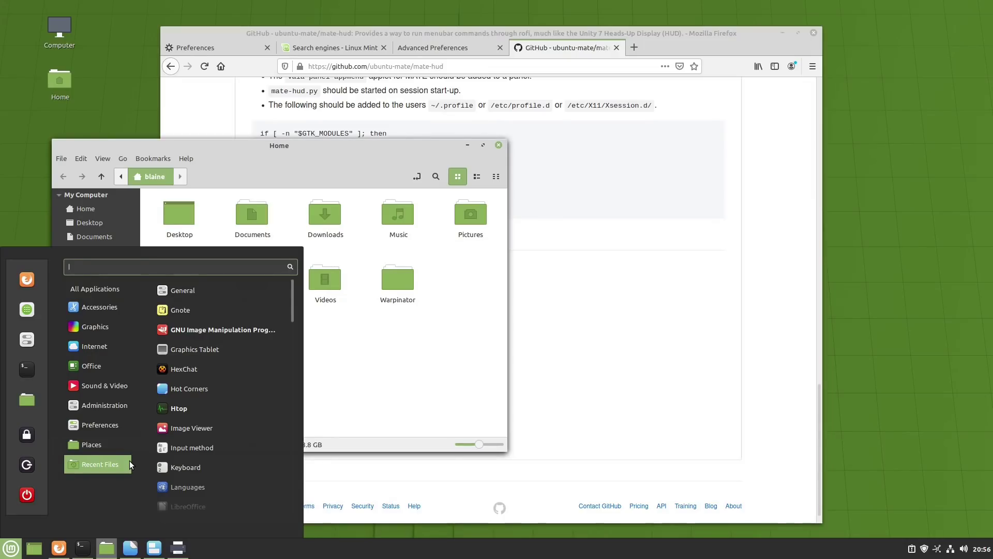
{"action": "type", "text": "displ"}
{"action": "key", "text": "Down"}
{"action": "key", "text": "Return"}
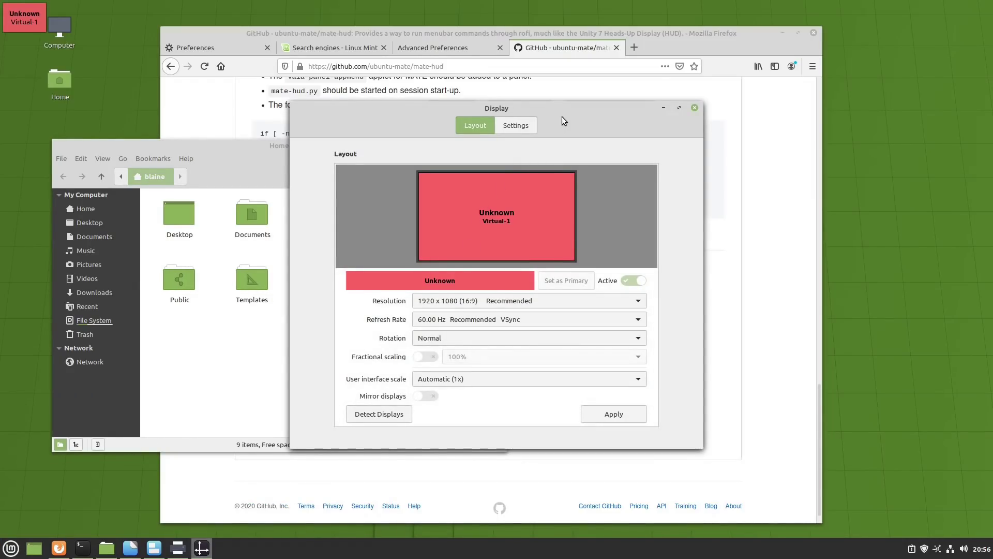
{"action": "left_click_drag", "start_coordinate": [562, 113], "coordinate": [358, 100]}
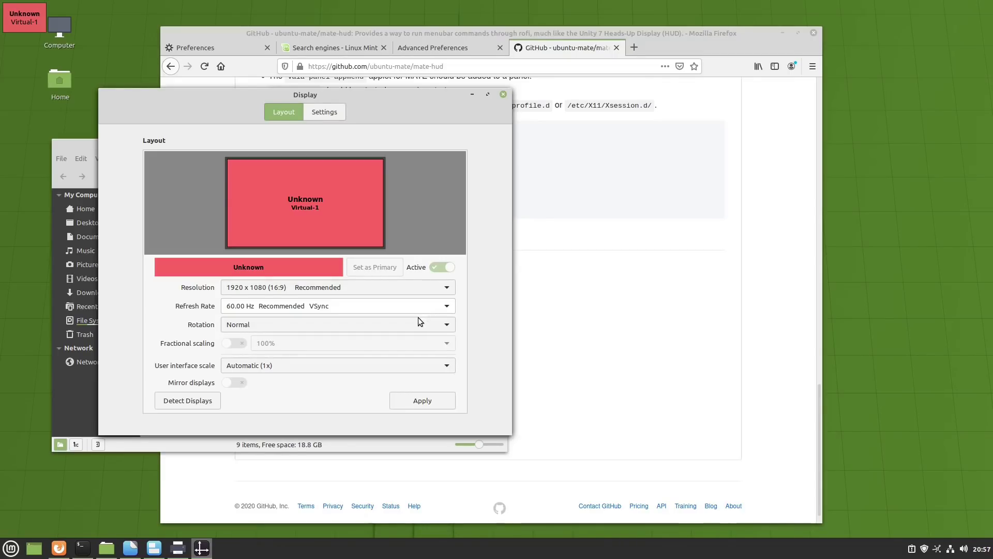
- Keep the Automatic (1x) interface scale, check the Settings tab, and return to Layout
{"action": "left_click", "coordinate": [333, 366]}
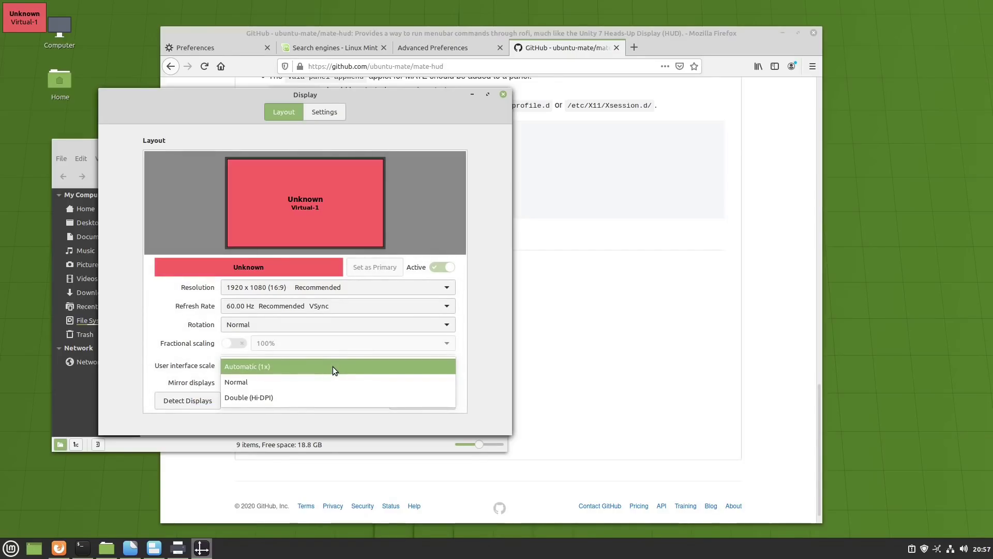
{"action": "left_click", "coordinate": [210, 371]}
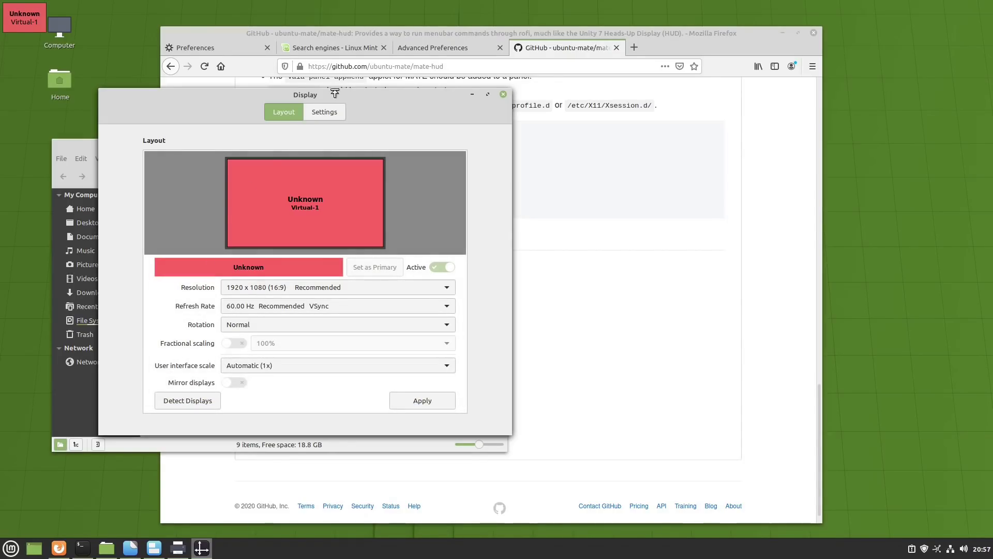
{"action": "left_click", "coordinate": [325, 113]}
{"action": "left_click", "coordinate": [269, 117]}
{"action": "mouse_move", "coordinate": [265, 204]}
{"action": "left_click_drag", "start_coordinate": [190, 93], "coordinate": [303, 93]}
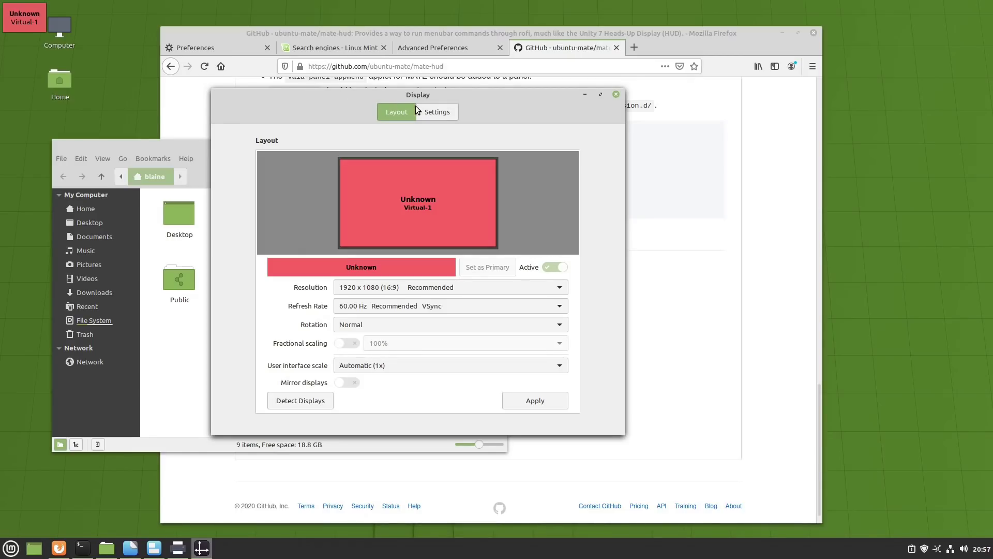
{"action": "mouse_move", "coordinate": [389, 343]}
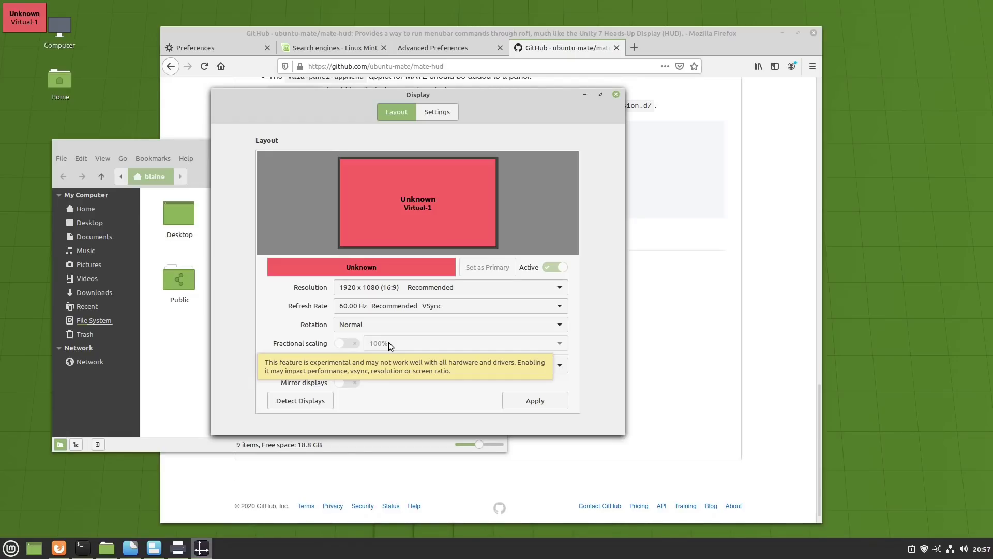
- Close Display settings, minimize Firefox, and move the terminal right and Backgrounds down-left
{"action": "key", "text": "alt+F4"}
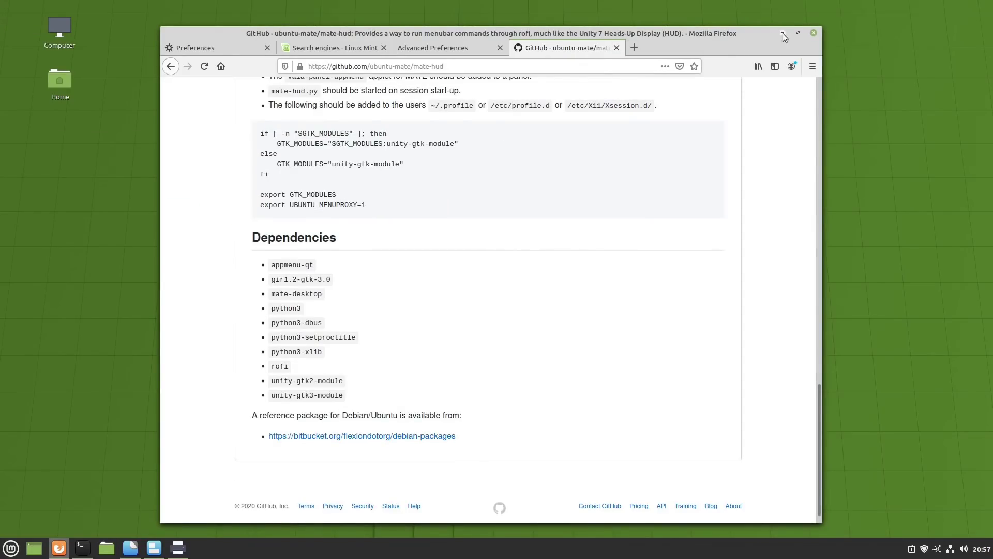
{"action": "left_click", "coordinate": [785, 33]}
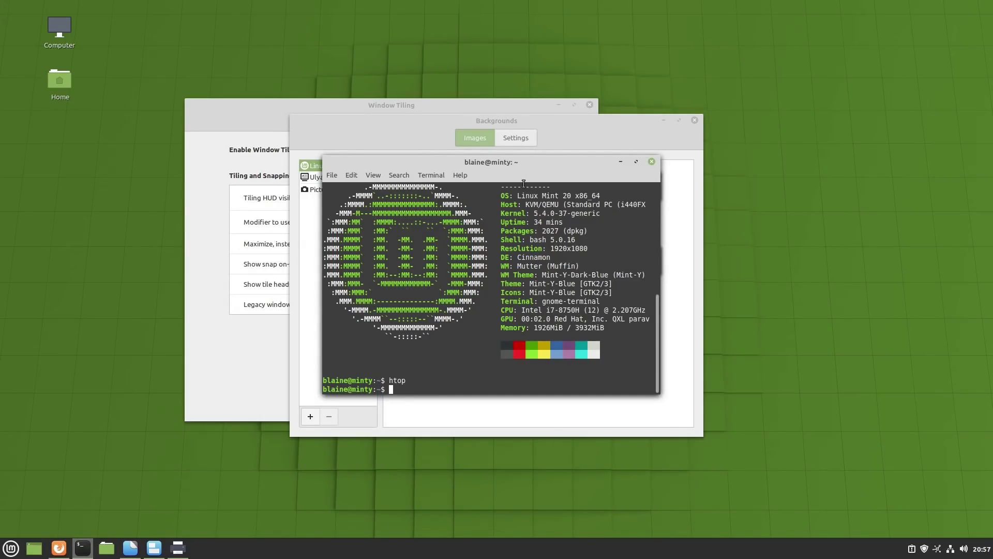
{"action": "left_click_drag", "start_coordinate": [424, 162], "coordinate": [673, 171]}
{"action": "left_click_drag", "start_coordinate": [573, 127], "coordinate": [362, 165]}
- Raise Window Tiling settings, move it up-right, and search the menu for 'driv'
{"action": "left_click", "coordinate": [410, 119]}
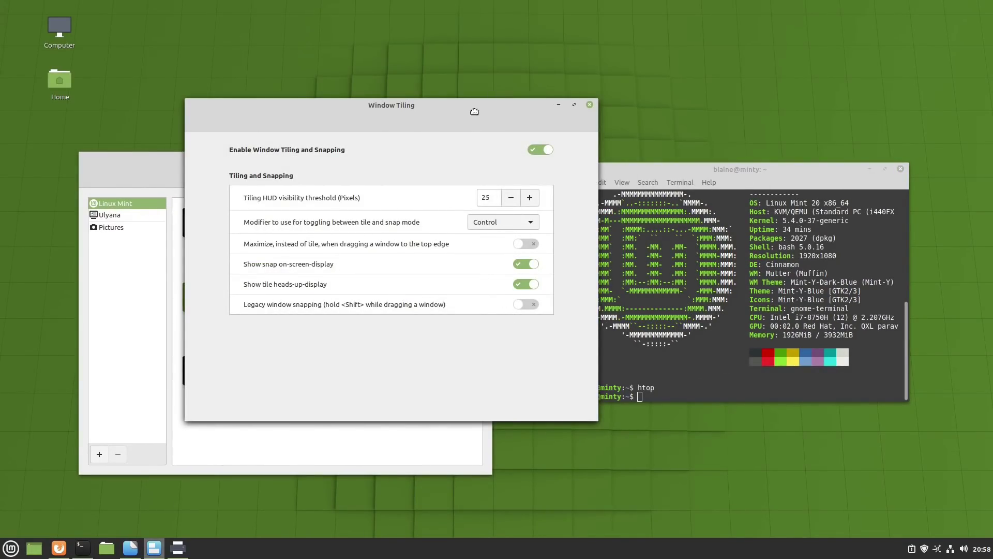
{"action": "left_click_drag", "start_coordinate": [477, 109], "coordinate": [586, 61]}
{"action": "key", "text": "super"}
{"action": "type", "text": "driv"}
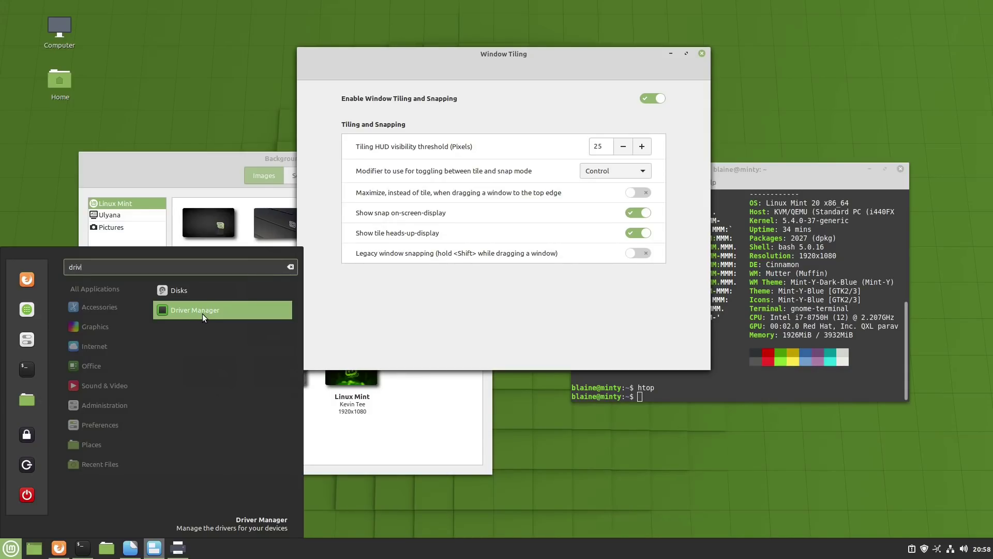
- Launch Driver Manager, inspect Celluloid's context-menu options, then bring the terminal to the front
{"action": "left_click", "coordinate": [222, 313]}
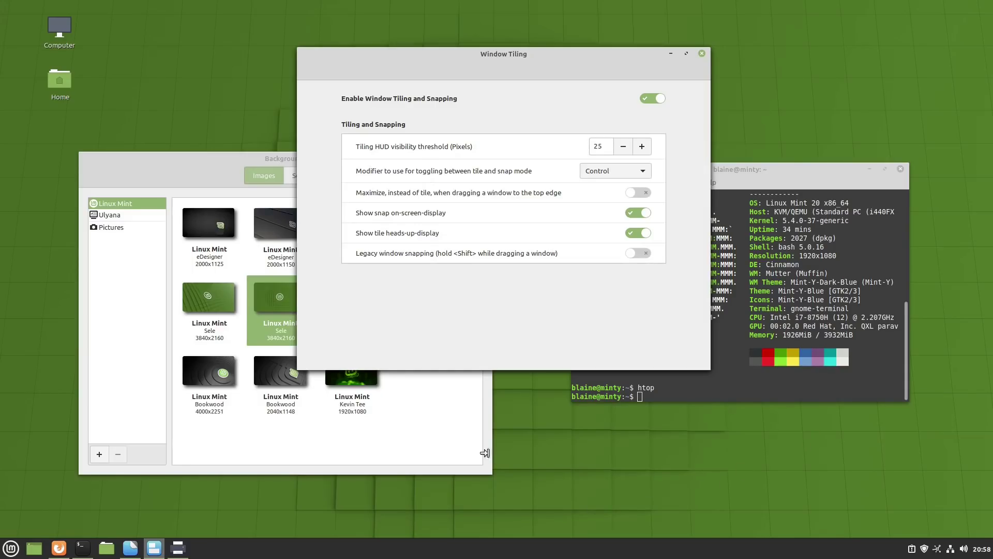
{"action": "left_click", "coordinate": [462, 455]}
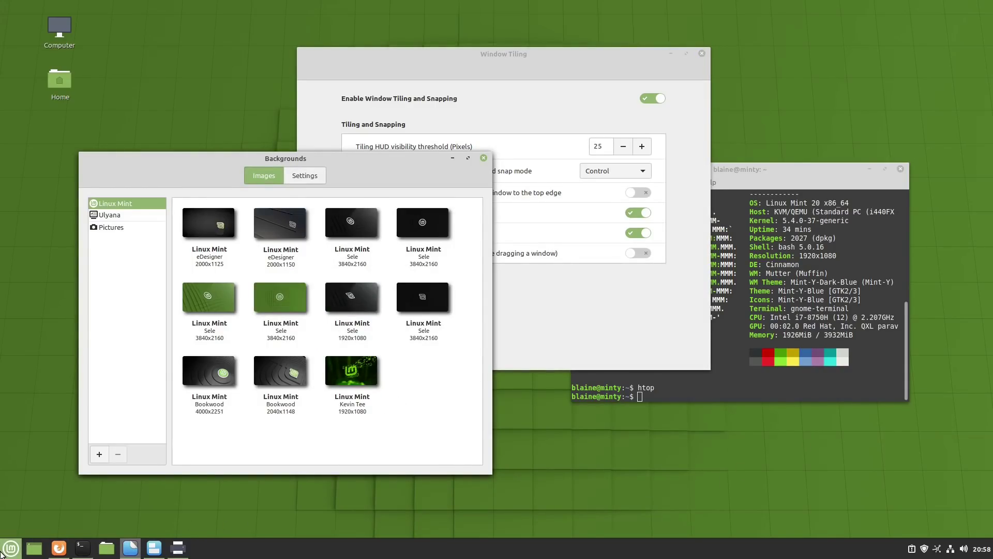
{"action": "left_click", "coordinate": [11, 548]}
{"action": "mouse_move", "coordinate": [101, 392]}
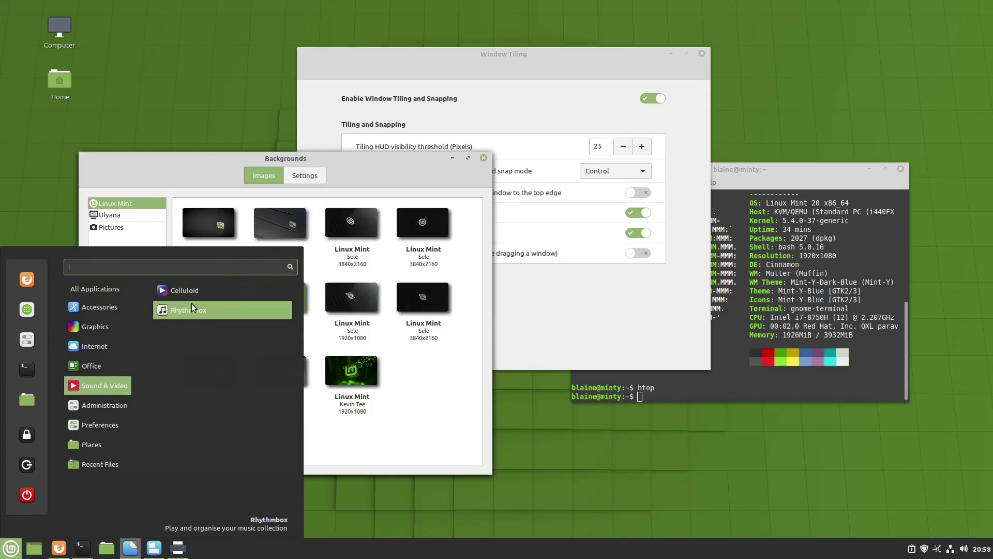
{"action": "right_click", "coordinate": [194, 288]}
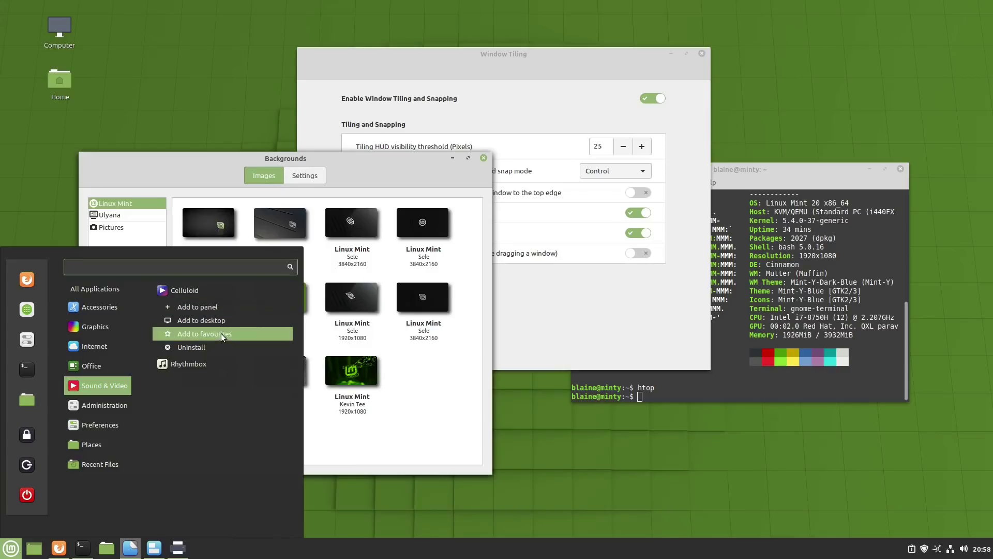
{"action": "left_click", "coordinate": [594, 444]}
{"action": "left_click", "coordinate": [689, 382]}
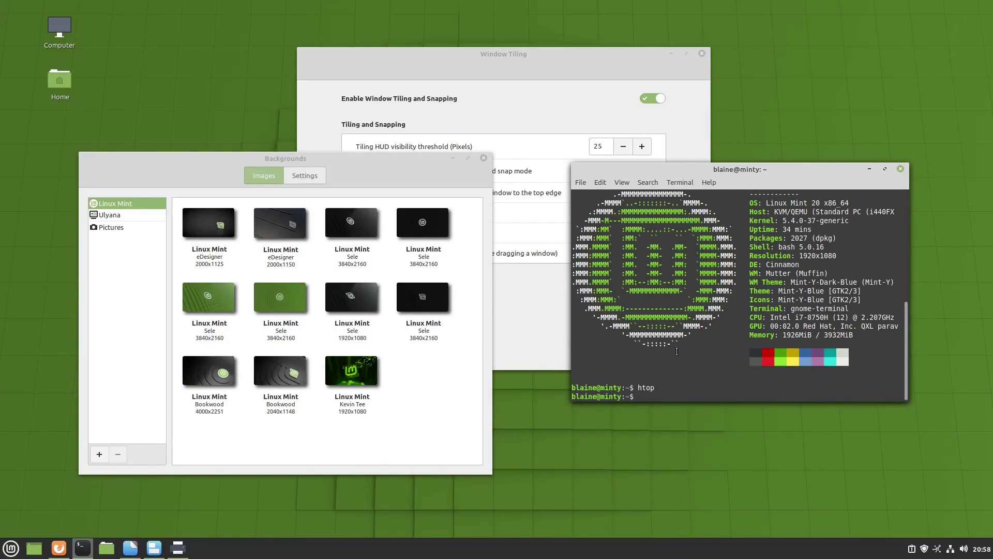
- Move the terminal window aside and close the Printers window
{"action": "left_click_drag", "start_coordinate": [717, 170], "coordinate": [660, 238]}
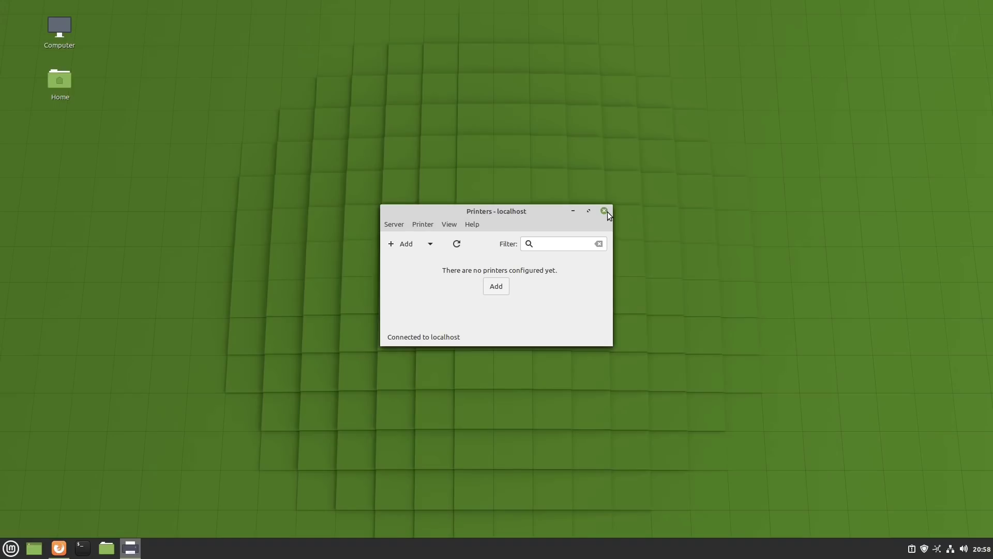
{"action": "left_click", "coordinate": [604, 210]}
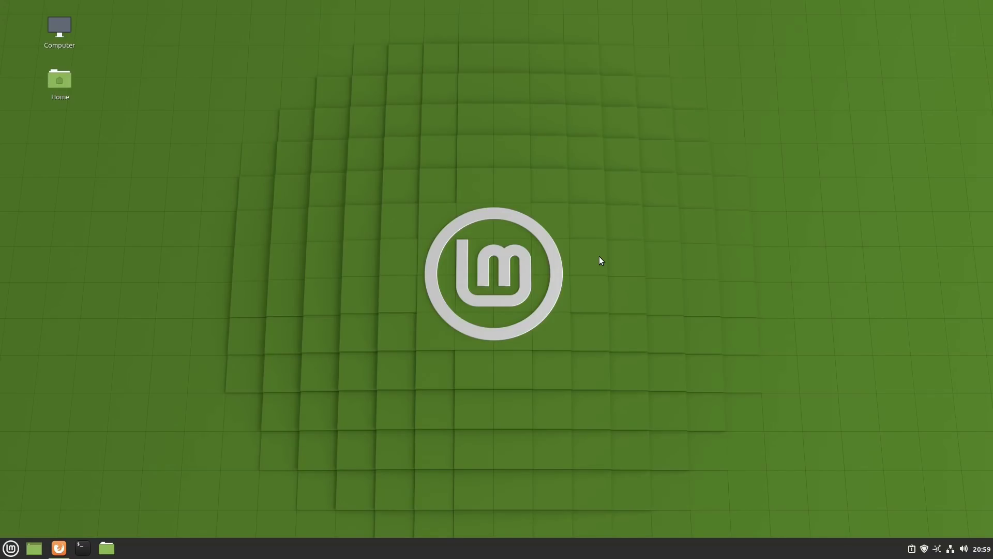
{"action": "left_click_drag", "start_coordinate": [612, 207], "coordinate": [497, 278]}
- Restore Firefox and cycle through the Search engines and Preferences tabs to the about:config home entries
{"action": "left_click", "coordinate": [57, 547]}
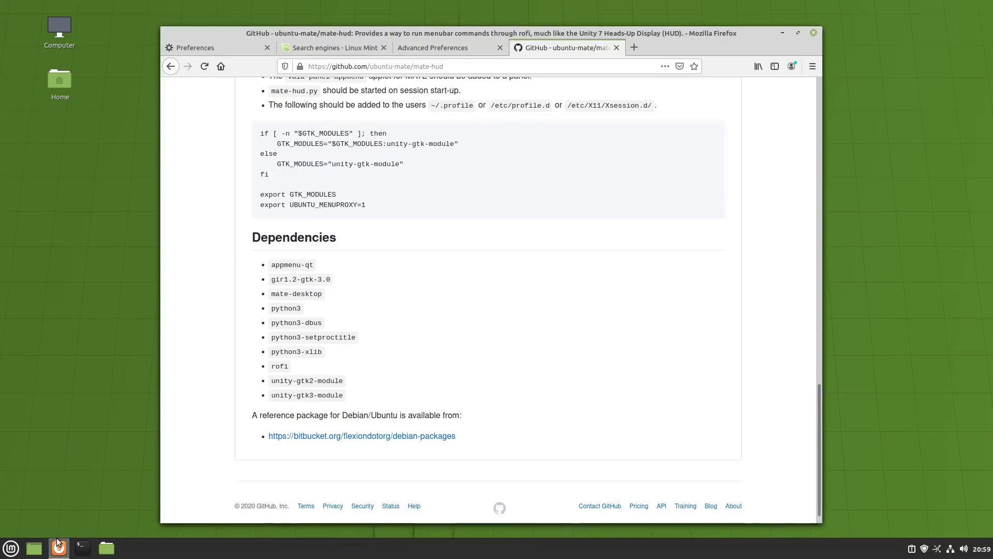
{"action": "left_click", "coordinate": [342, 45]}
{"action": "left_click", "coordinate": [215, 48]}
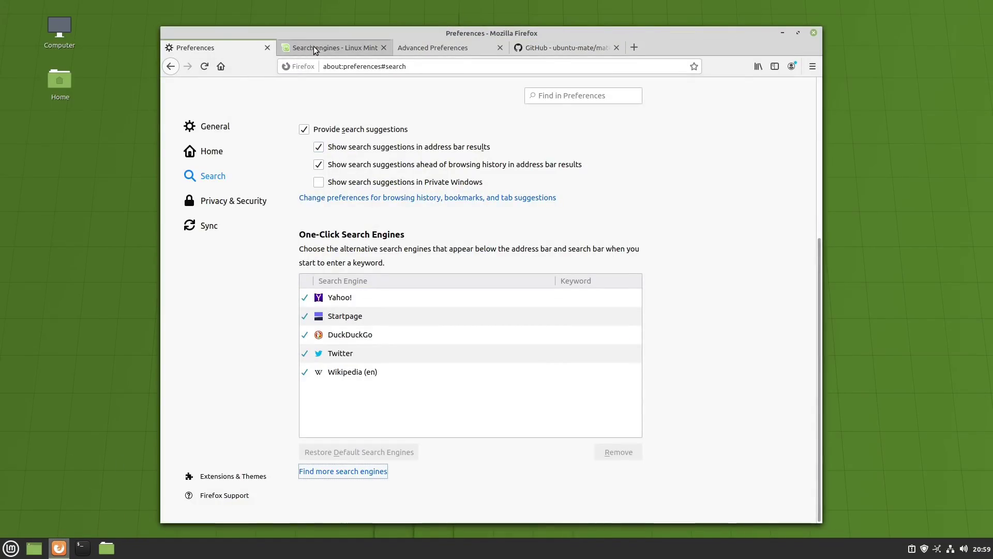
{"action": "left_click", "coordinate": [342, 45]}
{"action": "left_click", "coordinate": [416, 47]}
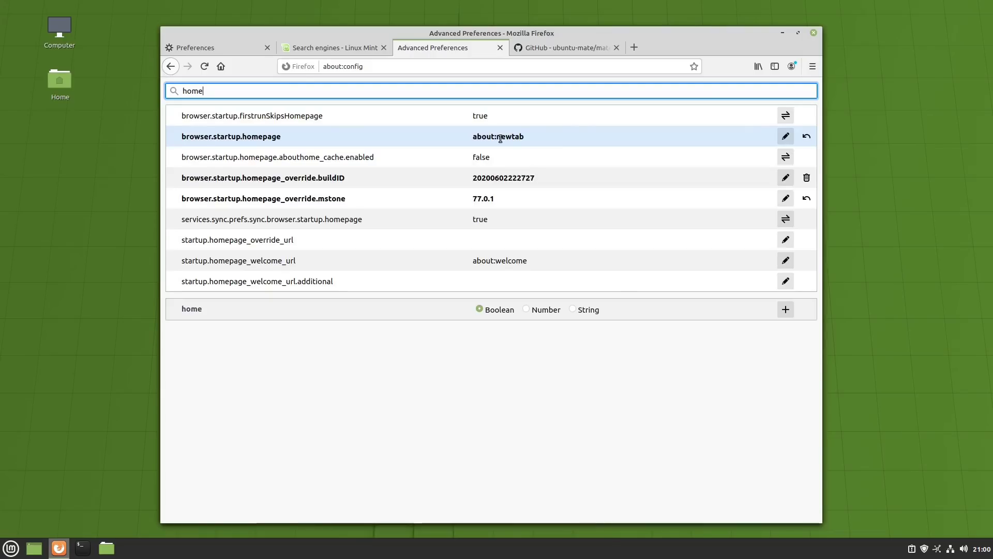
- Select browser.startup.homepage, add a new tab, then return to the Linux Mint search engines page
{"action": "left_click", "coordinate": [535, 143]}
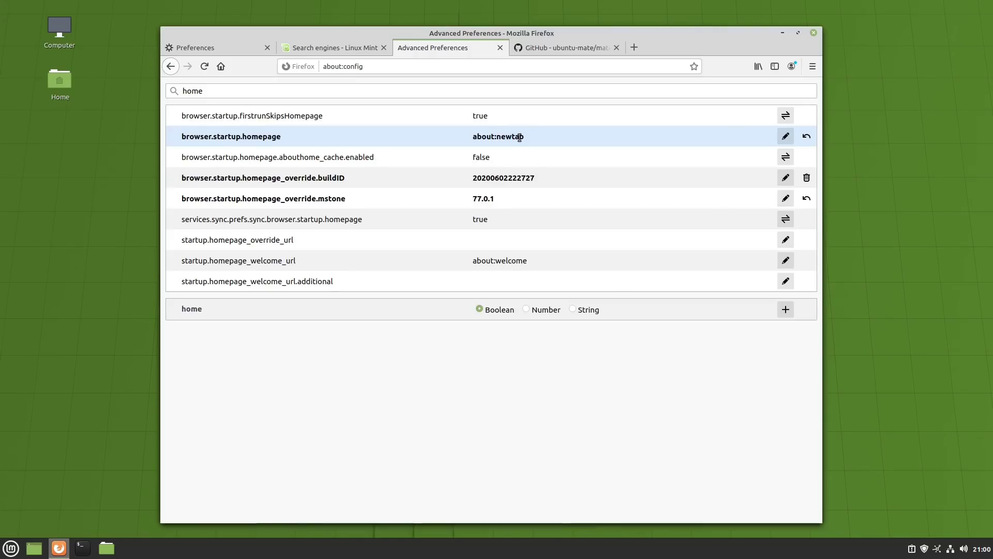
{"action": "left_click", "coordinate": [634, 48]}
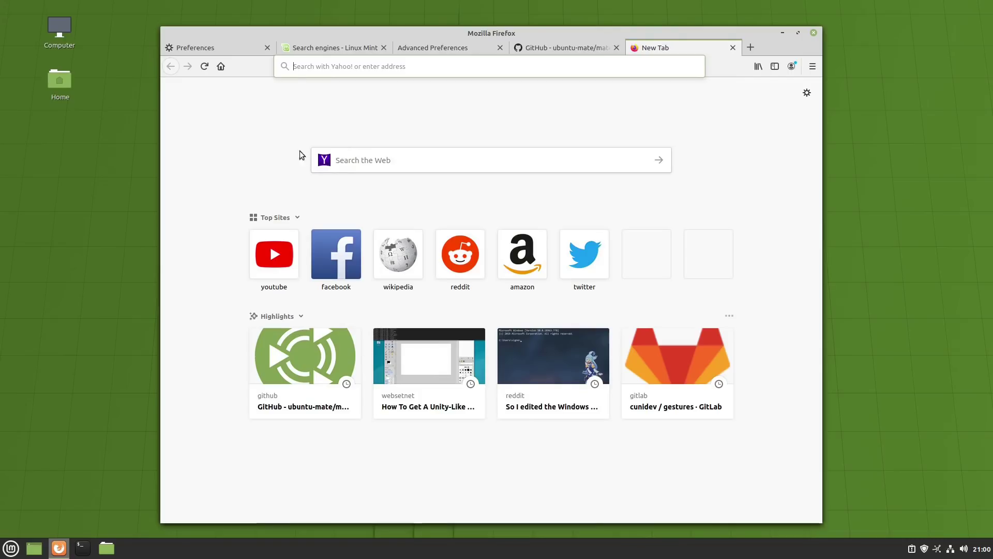
{"action": "left_click", "coordinate": [334, 48]}
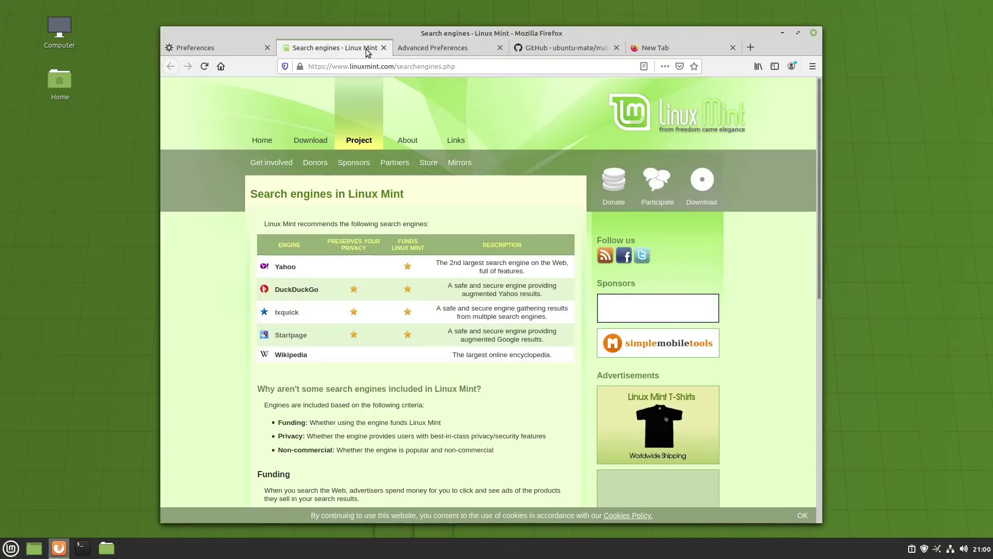
- Compare the about:config, New Tab, Firefox search preferences and Linux Mint search engine tabs
{"action": "left_click", "coordinate": [443, 45]}
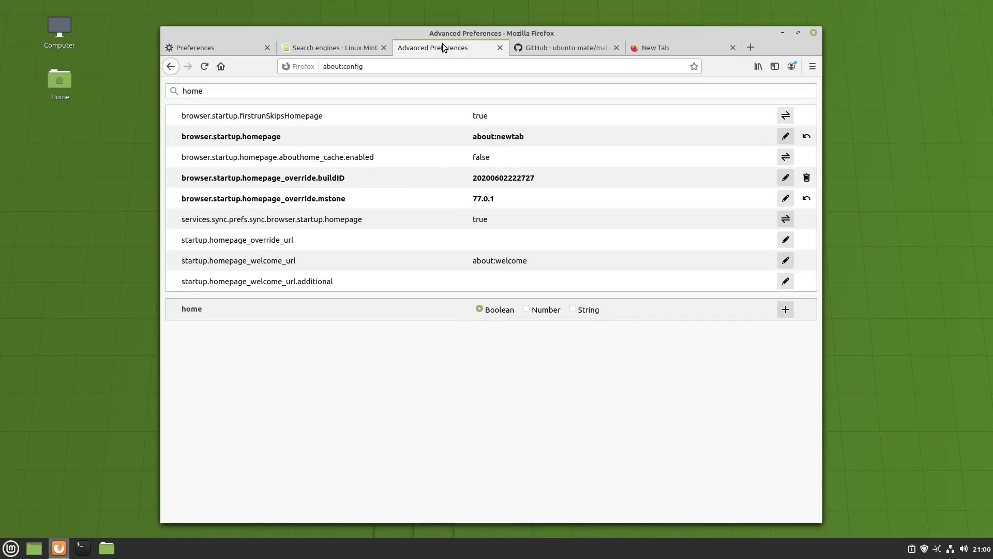
{"action": "left_click", "coordinate": [650, 46]}
{"action": "left_click", "coordinate": [233, 54]}
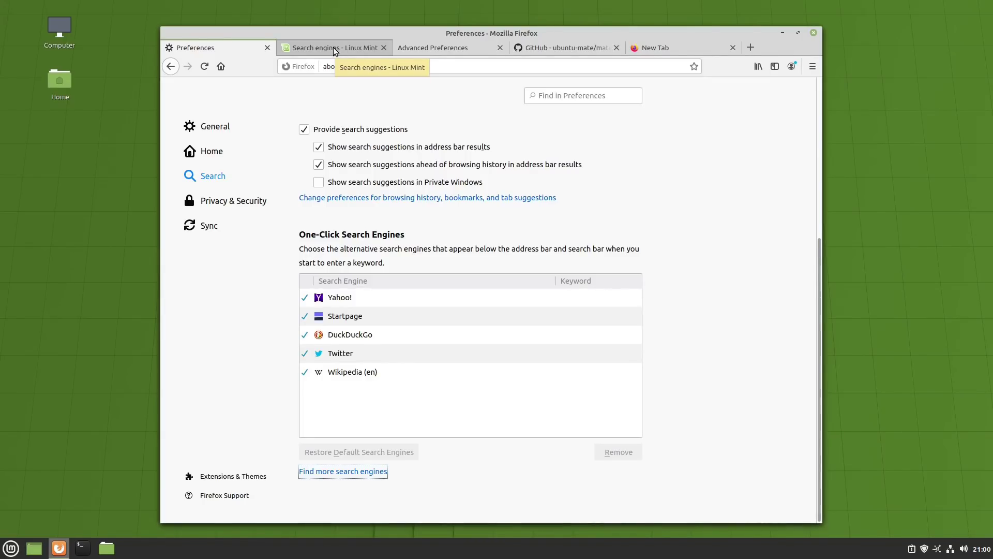
{"action": "left_click", "coordinate": [333, 48]}
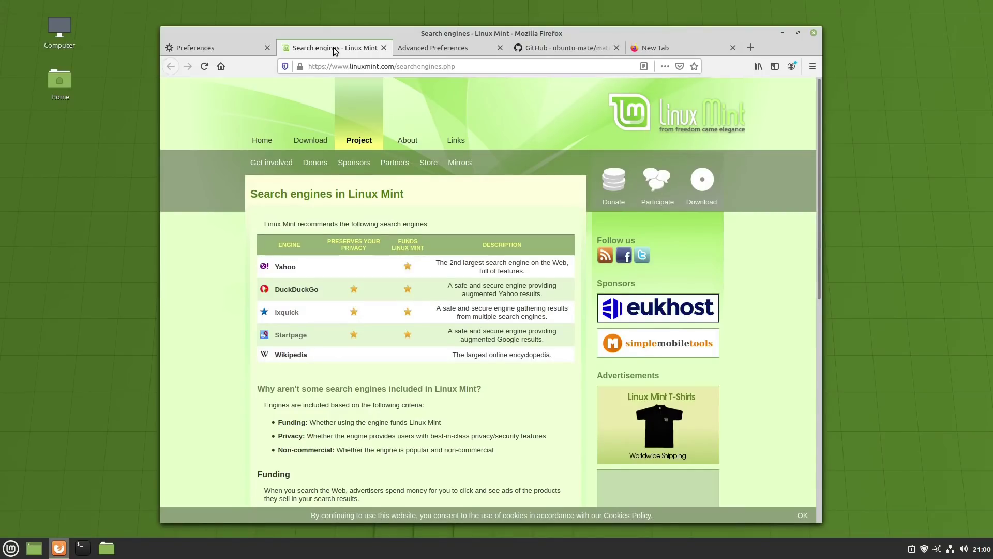
{"action": "scroll", "coordinate": [227, 245], "scroll_direction": "down", "scroll_amount": 3}
{"action": "scroll", "coordinate": [228, 227], "scroll_direction": "up", "scroll_amount": 3}
- Scroll the Linux Mint page to review its other search engines
{"action": "left_click", "coordinate": [200, 48]}
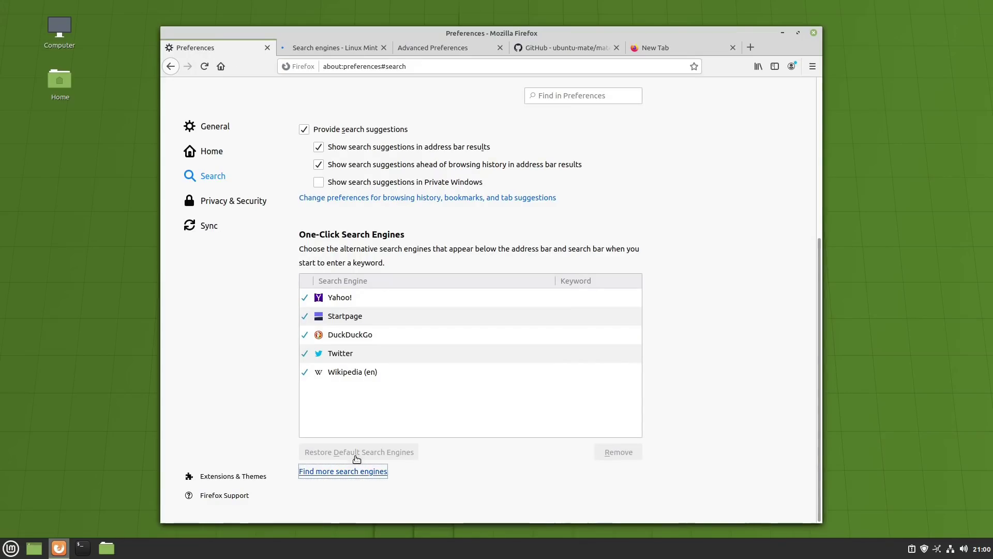
{"action": "left_click", "coordinate": [335, 47]}
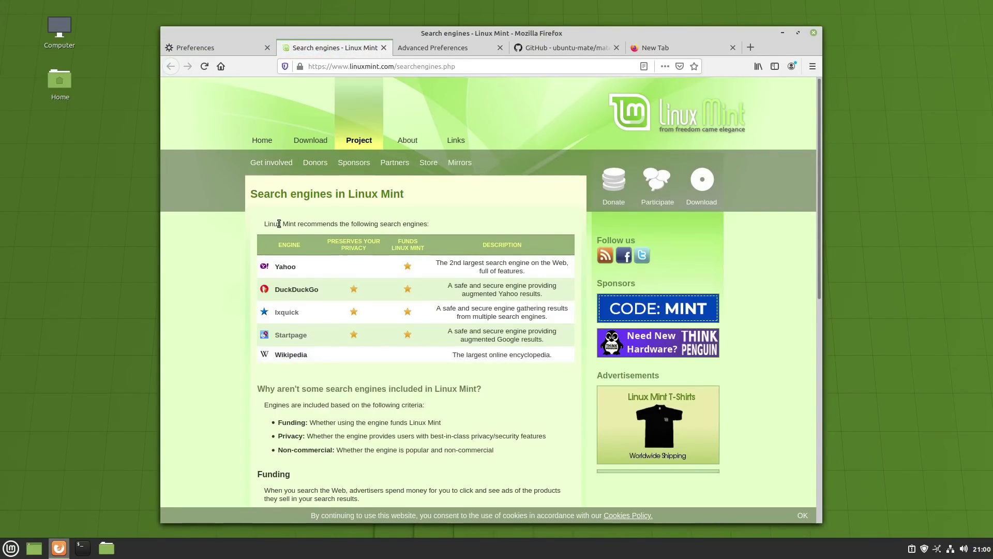
{"action": "scroll", "coordinate": [244, 234], "scroll_direction": "down", "scroll_amount": 3}
{"action": "scroll", "coordinate": [244, 234], "scroll_direction": "down", "scroll_amount": 5}
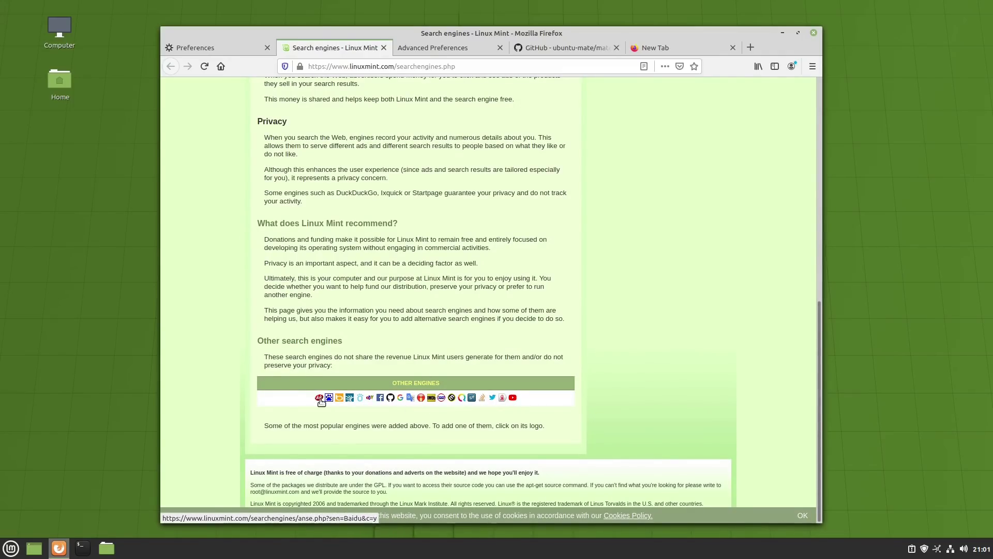
{"action": "scroll", "coordinate": [468, 401], "scroll_direction": "up", "scroll_amount": 8}
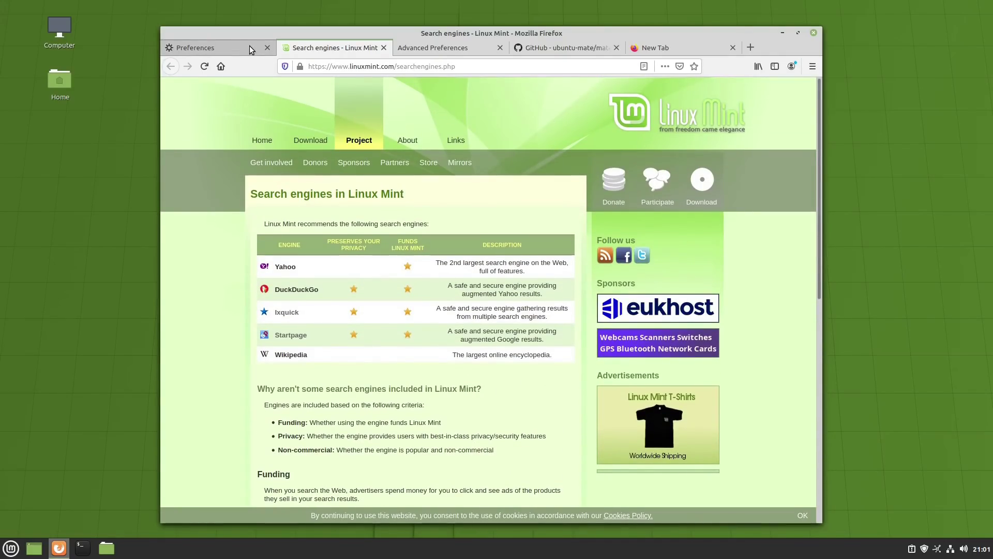
- Cycle through the Preferences, GitHub and about:config tabs, ending on the Yahoo New Tab page
{"action": "left_click", "coordinate": [250, 46]}
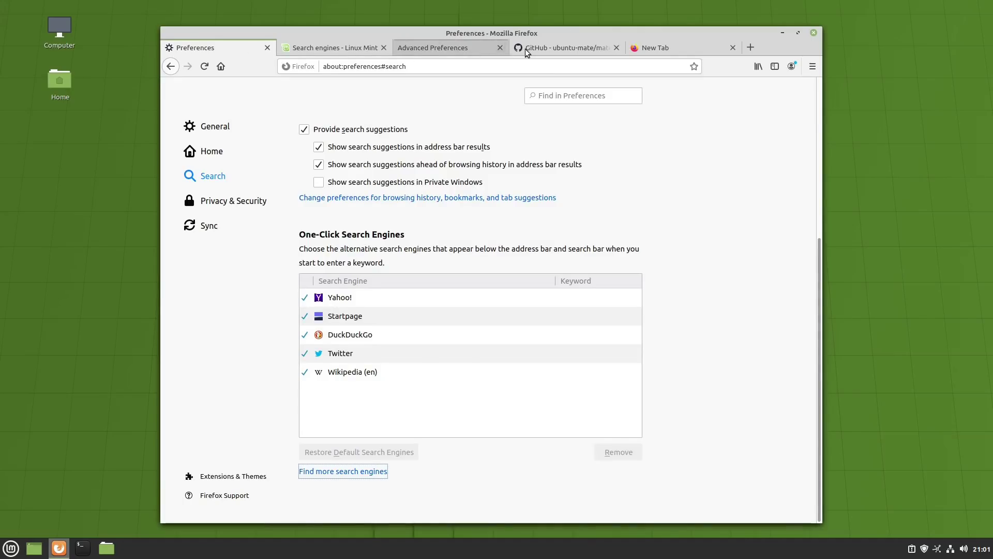
{"action": "left_click", "coordinate": [550, 46]}
{"action": "left_click", "coordinate": [473, 48]}
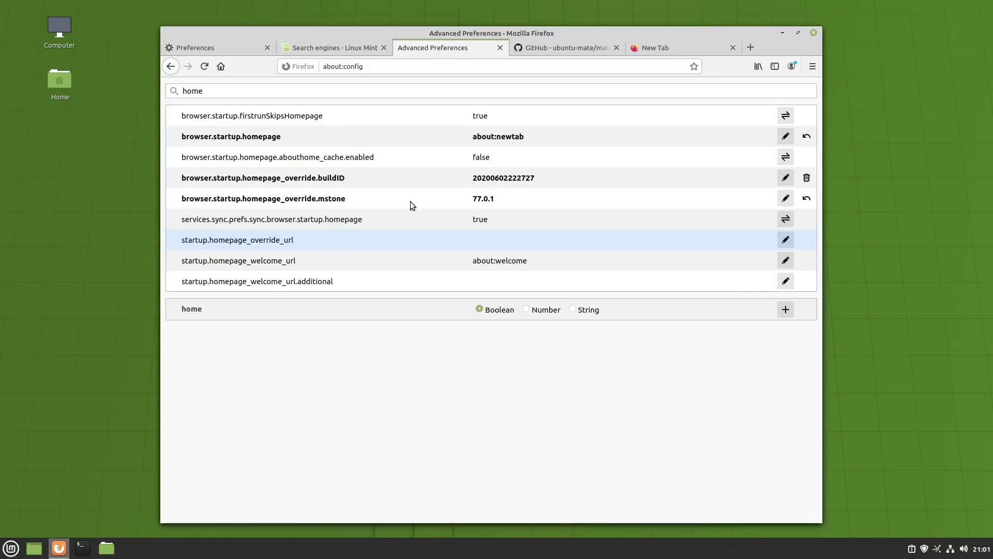
{"action": "left_click", "coordinate": [662, 48]}
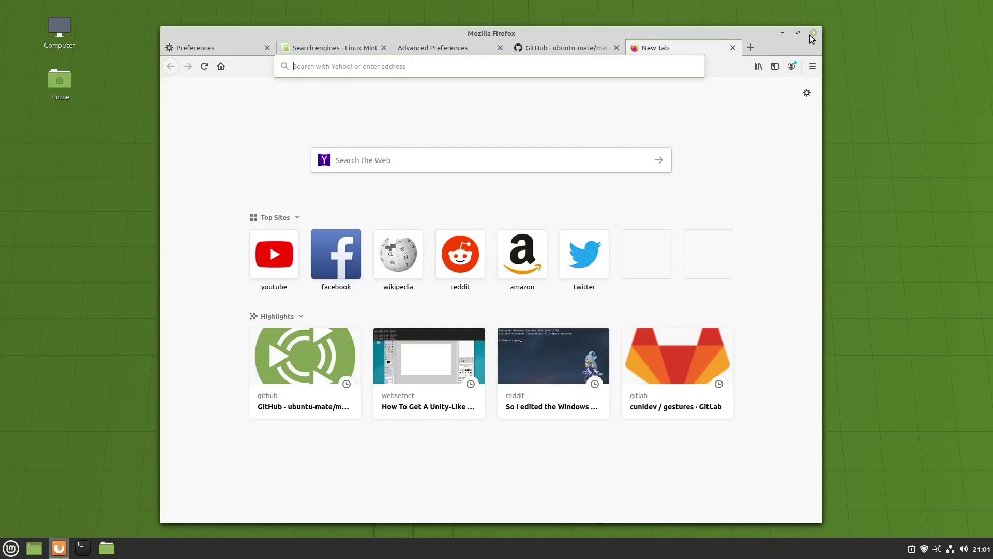
- Shift Firefox slightly left and browse the Preferences category in the applications menu
{"action": "left_click_drag", "start_coordinate": [747, 30], "coordinate": [716, 27]}
{"action": "left_click", "coordinate": [11, 548]}
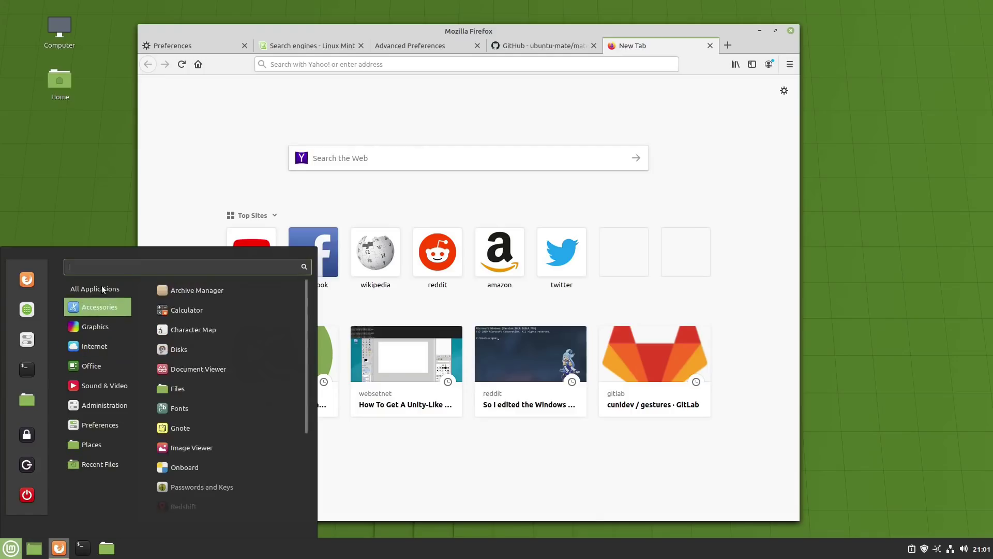
{"action": "scroll", "coordinate": [192, 331], "scroll_direction": "down", "scroll_amount": 5}
{"action": "scroll", "coordinate": [196, 357], "scroll_direction": "down", "scroll_amount": 12}
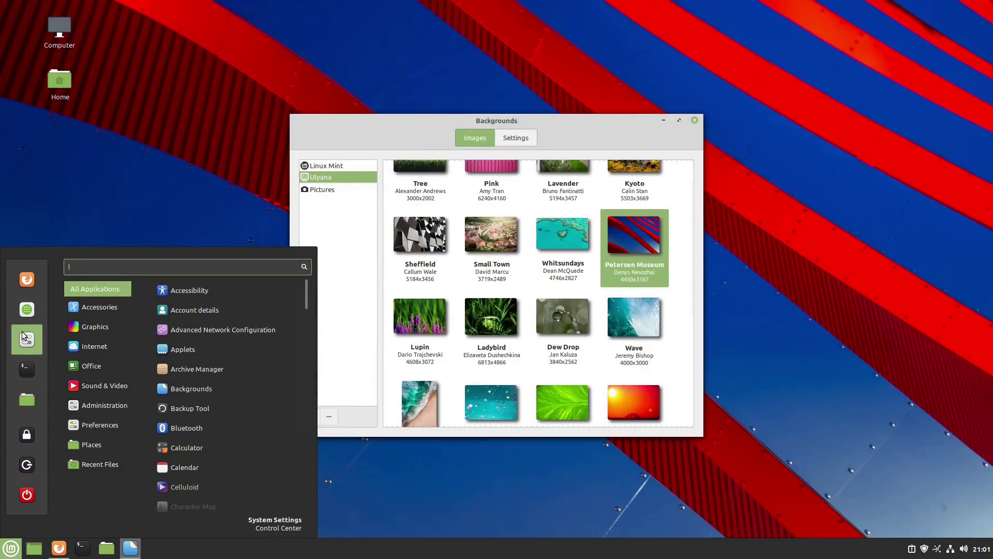
- Launch System Settings and glance at the Themes page before returning to the overview
{"action": "left_click", "coordinate": [23, 336]}
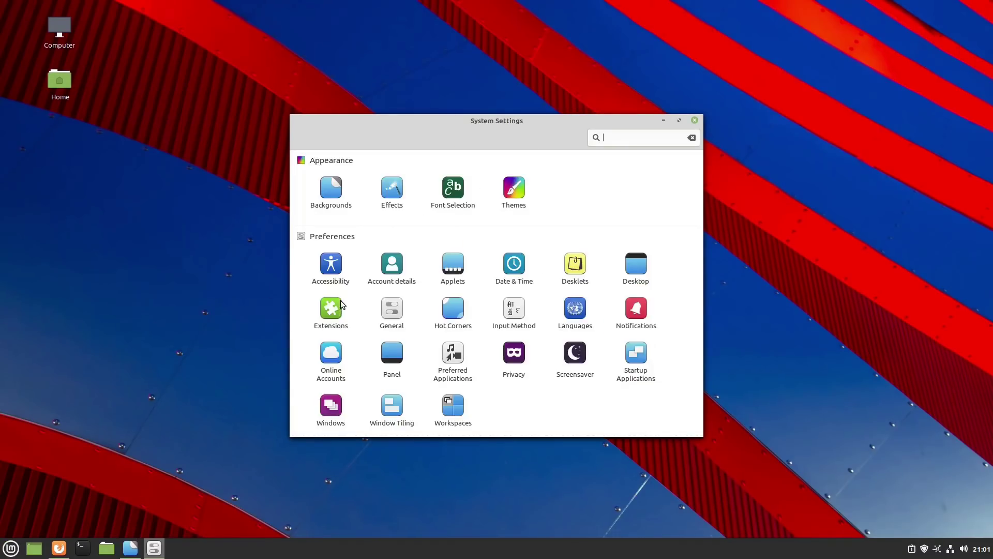
{"action": "left_click", "coordinate": [516, 196]}
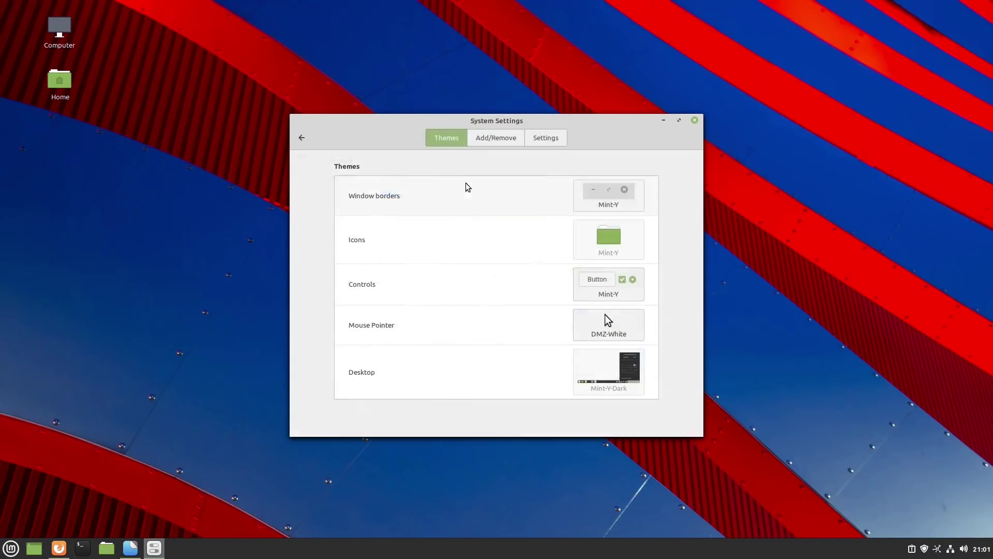
{"action": "left_click", "coordinate": [302, 136]}
- Launch the Welcome Screen via menu search and pick the blue accent on First Steps
{"action": "key", "text": "super"}
{"action": "type", "text": "welcome"}
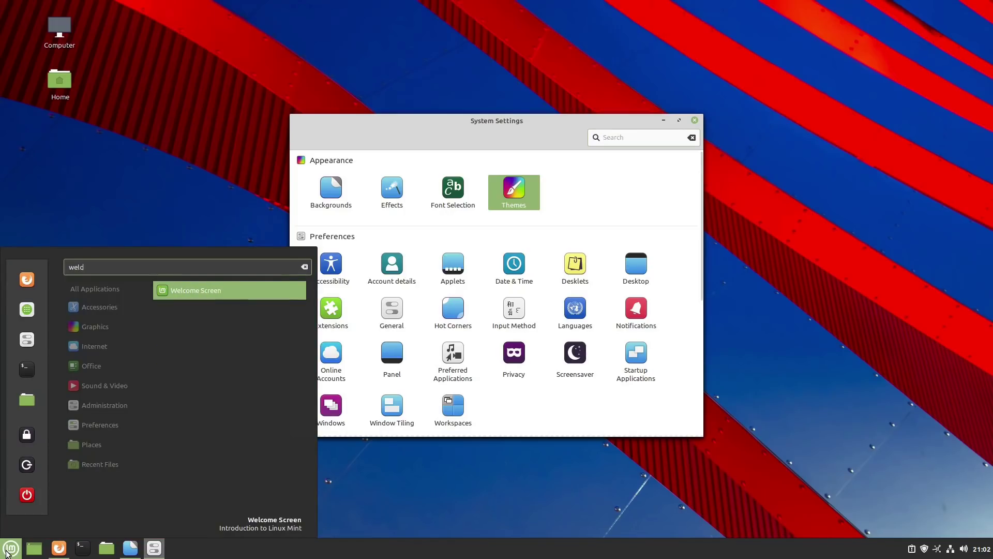
{"action": "key", "text": "Return"}
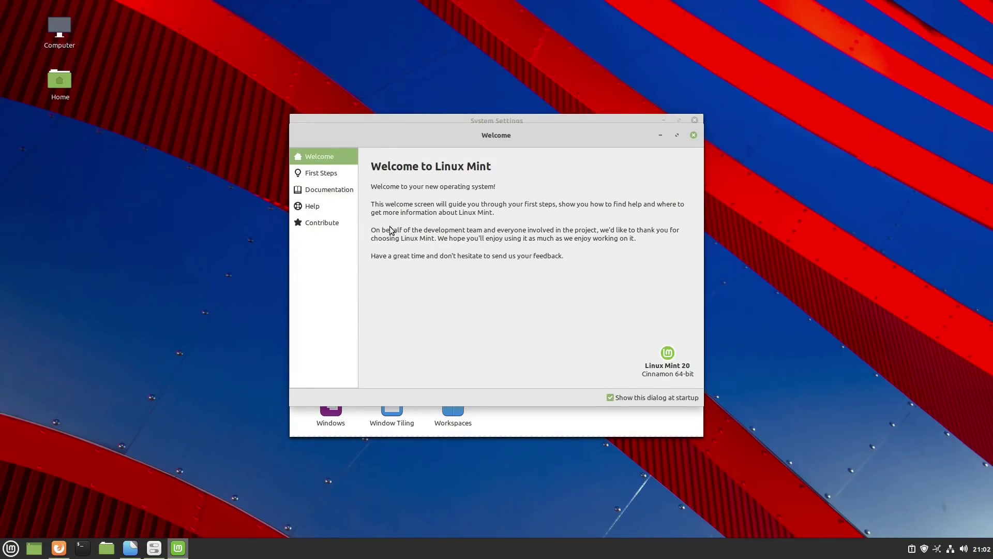
{"action": "left_click", "coordinate": [321, 176]}
{"action": "left_click", "coordinate": [475, 201]}
- Switch the desktop to dark mode and close the Welcome window
{"action": "left_click", "coordinate": [567, 221]}
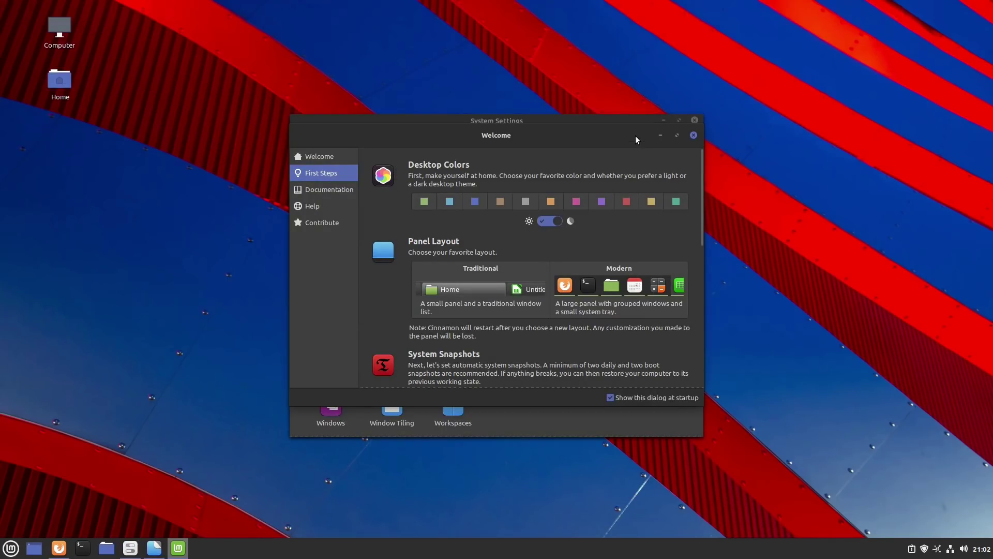
{"action": "left_click_drag", "start_coordinate": [635, 137], "coordinate": [420, 95]}
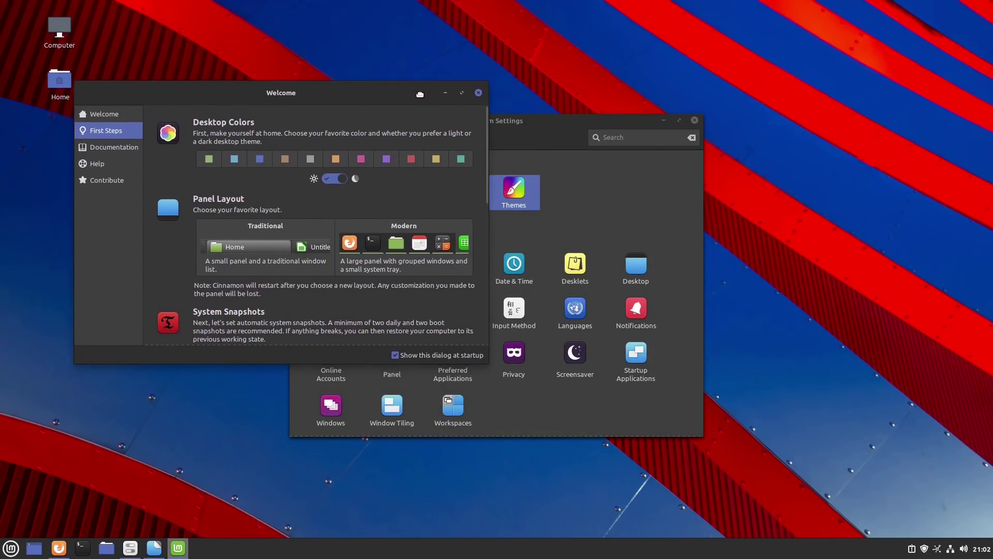
{"action": "left_click", "coordinate": [477, 94]}
- Place System Settings on the left and the Backgrounds window on the right
{"action": "left_click_drag", "start_coordinate": [486, 120], "coordinate": [302, 95]}
{"action": "left_click", "coordinate": [563, 133]}
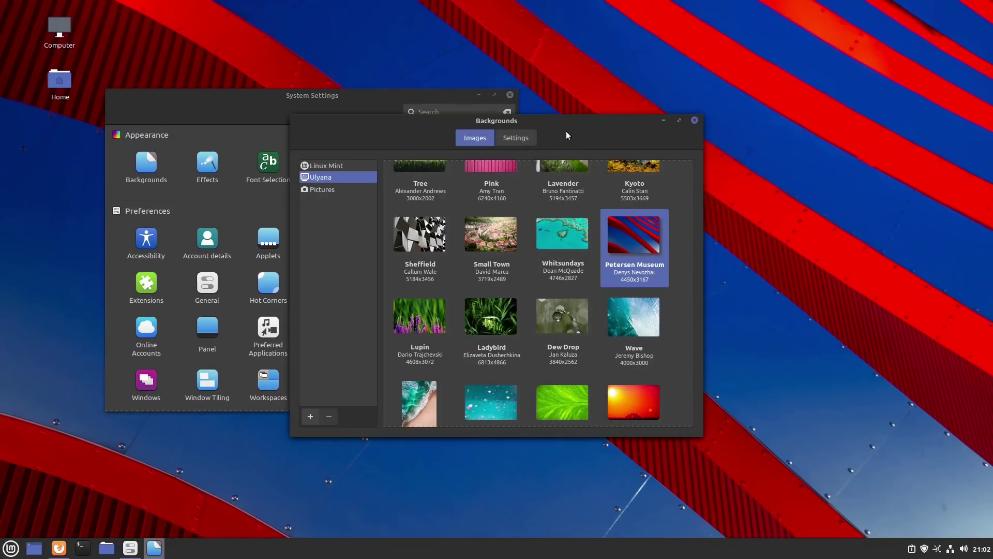
{"action": "left_click_drag", "start_coordinate": [564, 134], "coordinate": [803, 160]}
{"action": "left_click", "coordinate": [357, 103]}
{"action": "left_click_drag", "start_coordinate": [357, 102], "coordinate": [326, 142]}
{"action": "left_click", "coordinate": [614, 163]}
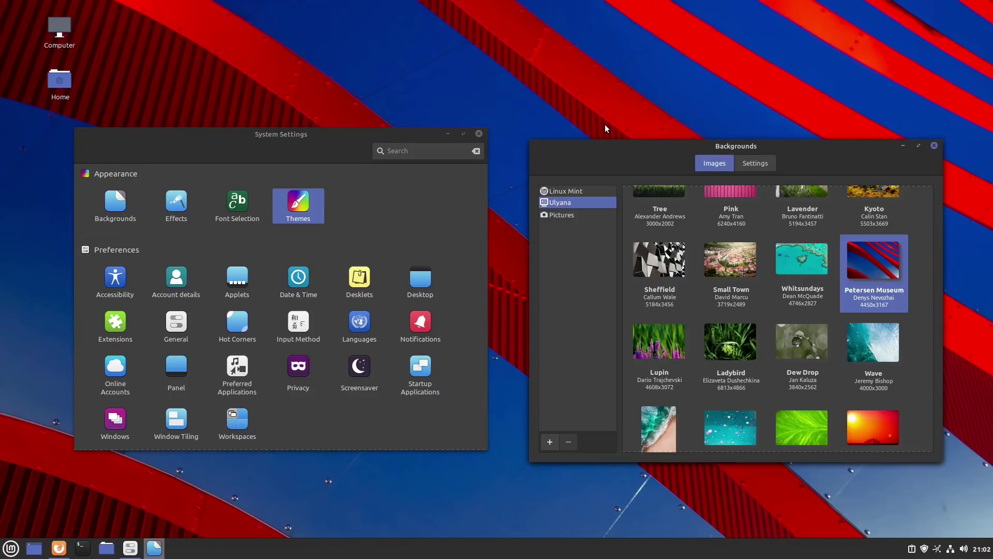
{"action": "left_click_drag", "start_coordinate": [599, 156], "coordinate": [586, 122]}
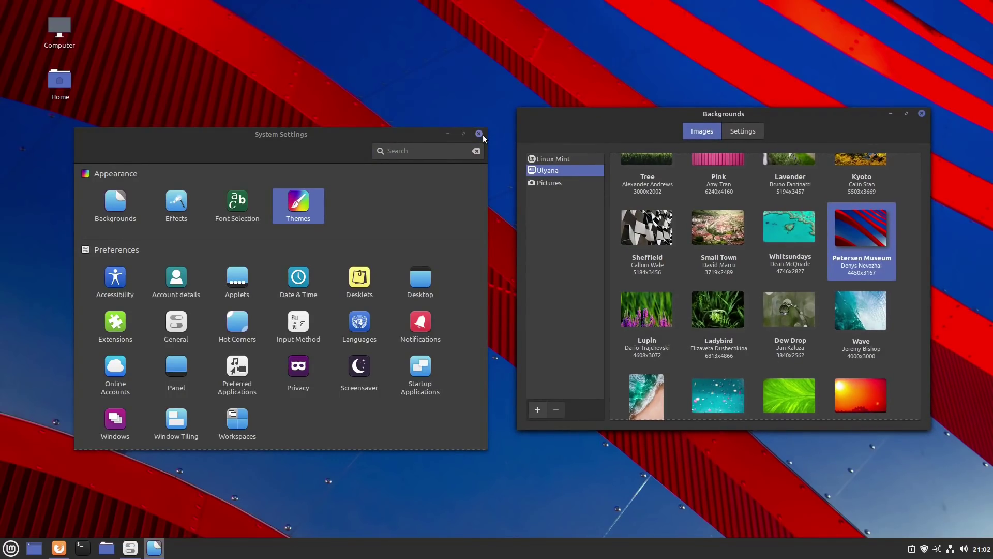
- Open a terminal with Ctrl+Alt+T and run htop to view running processes
{"action": "key", "text": "ctrl+alt+t"}
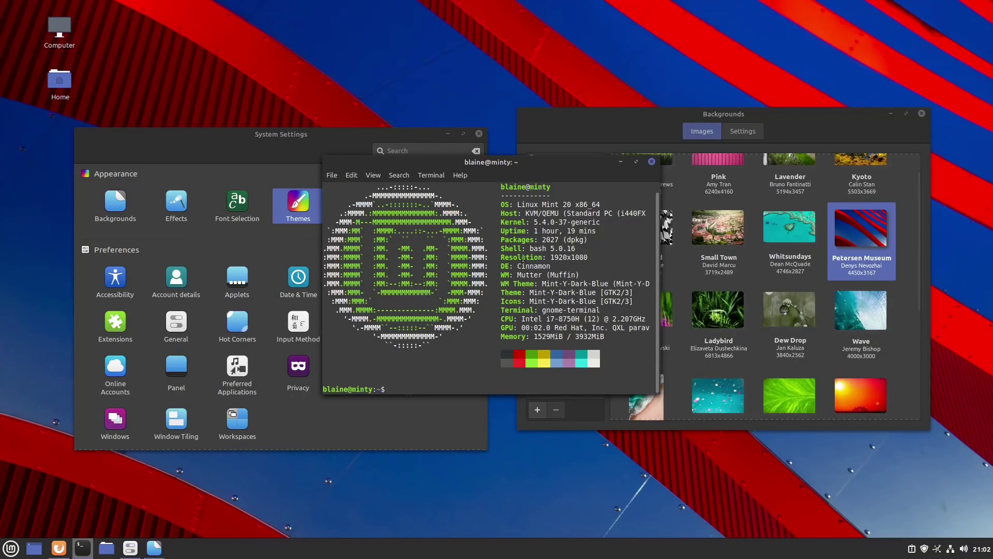
{"action": "type", "text": "htop"}
{"action": "key", "text": "Return"}
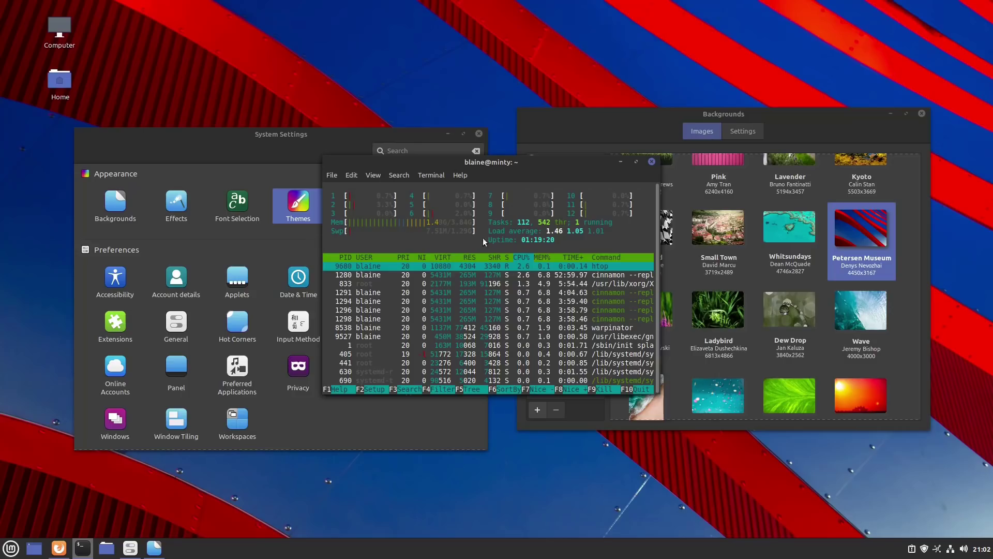
- Close the terminal, confirming, then close the Backgrounds and System Settings windows
{"action": "left_click", "coordinate": [653, 162]}
{"action": "left_click", "coordinate": [566, 312]}
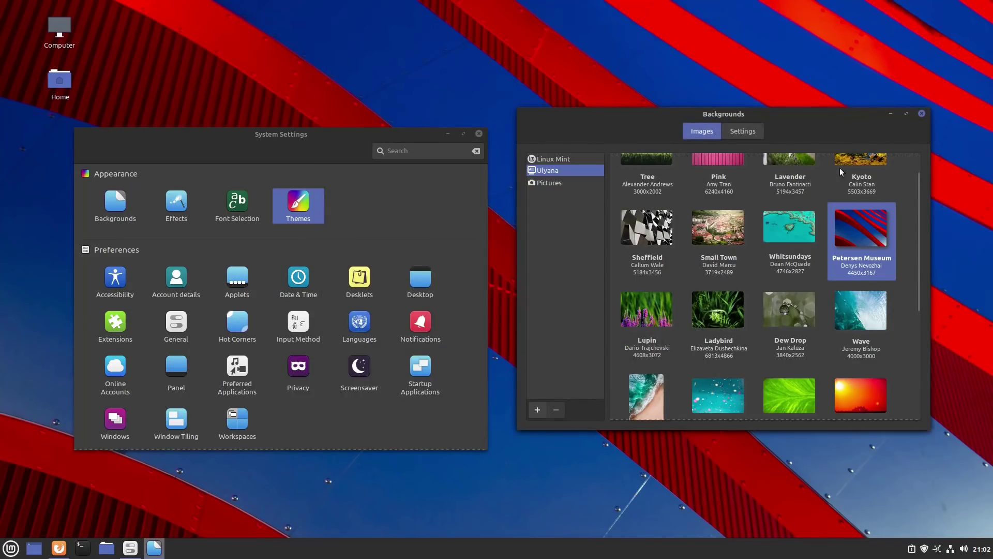
{"action": "left_click", "coordinate": [919, 115]}
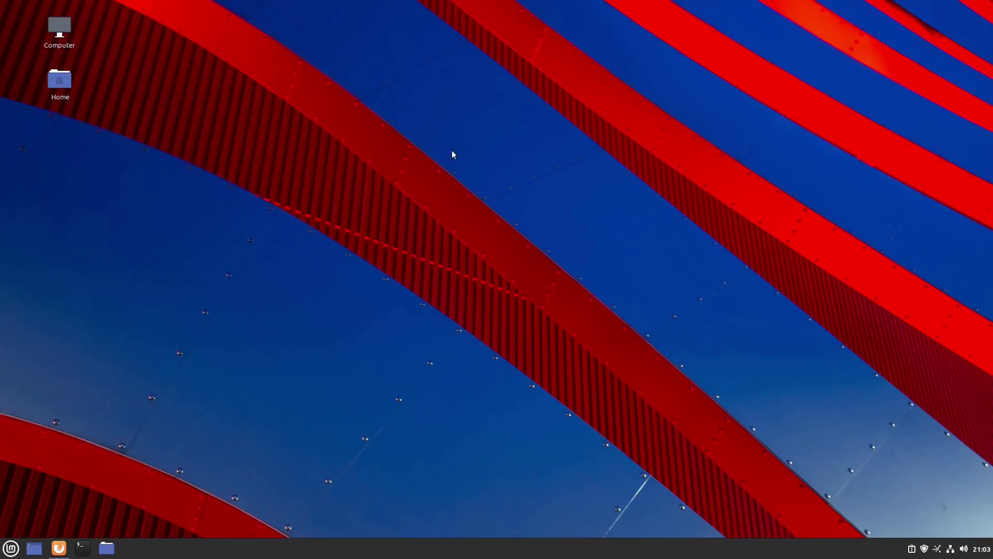